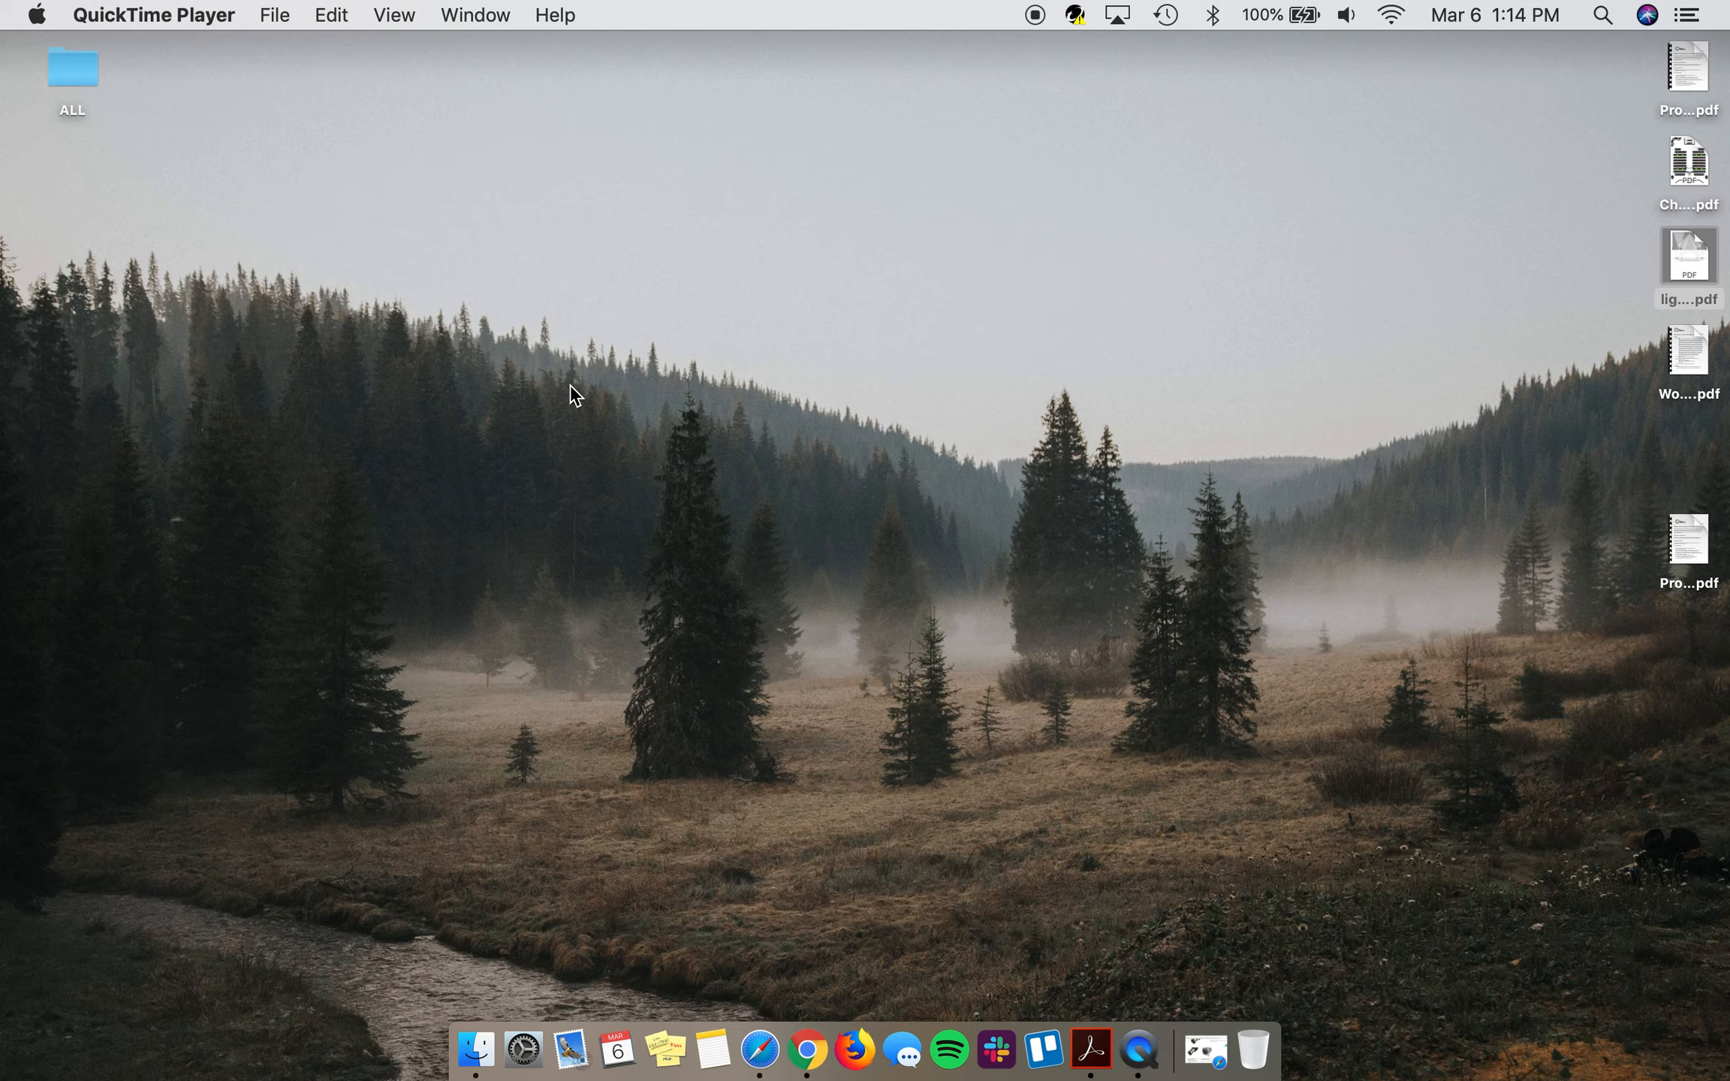
# - Switch to the Planning Center Services plans page in the browser and collapse the Worship Nights service type
pyautogui.hotkey('ctrl', 'Right')
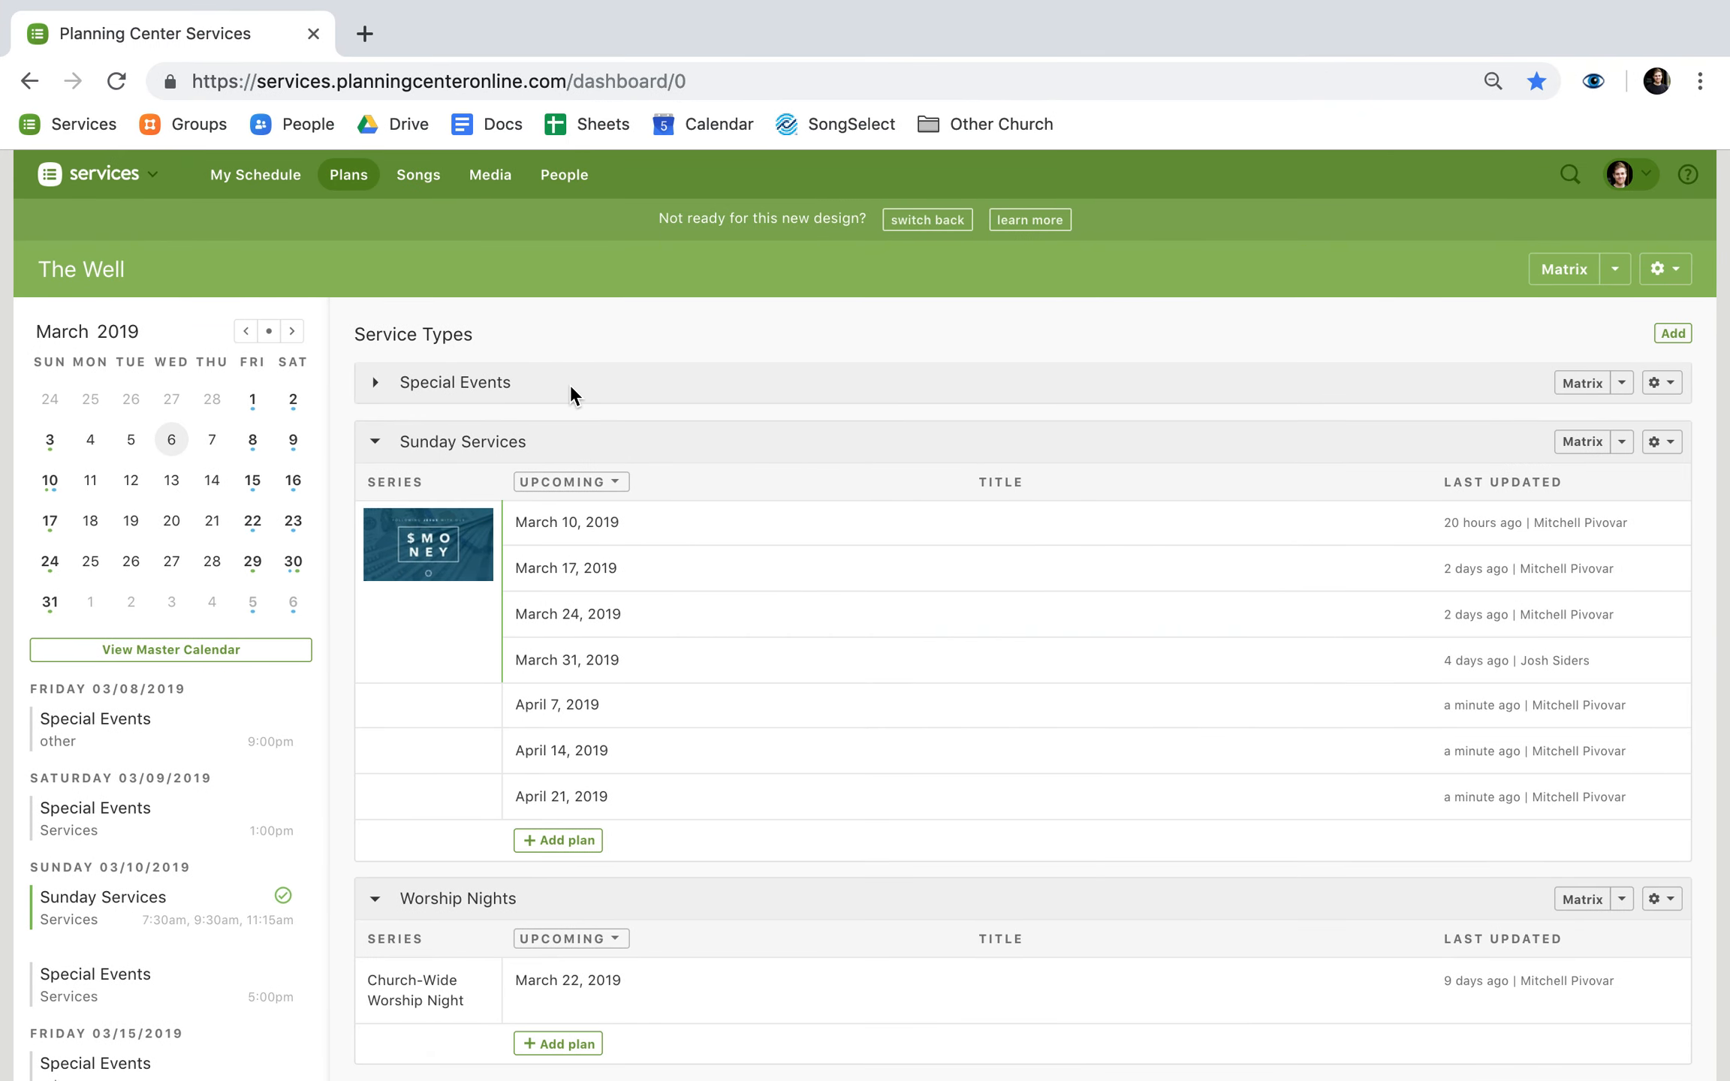
pyautogui.moveTo(348, 177)
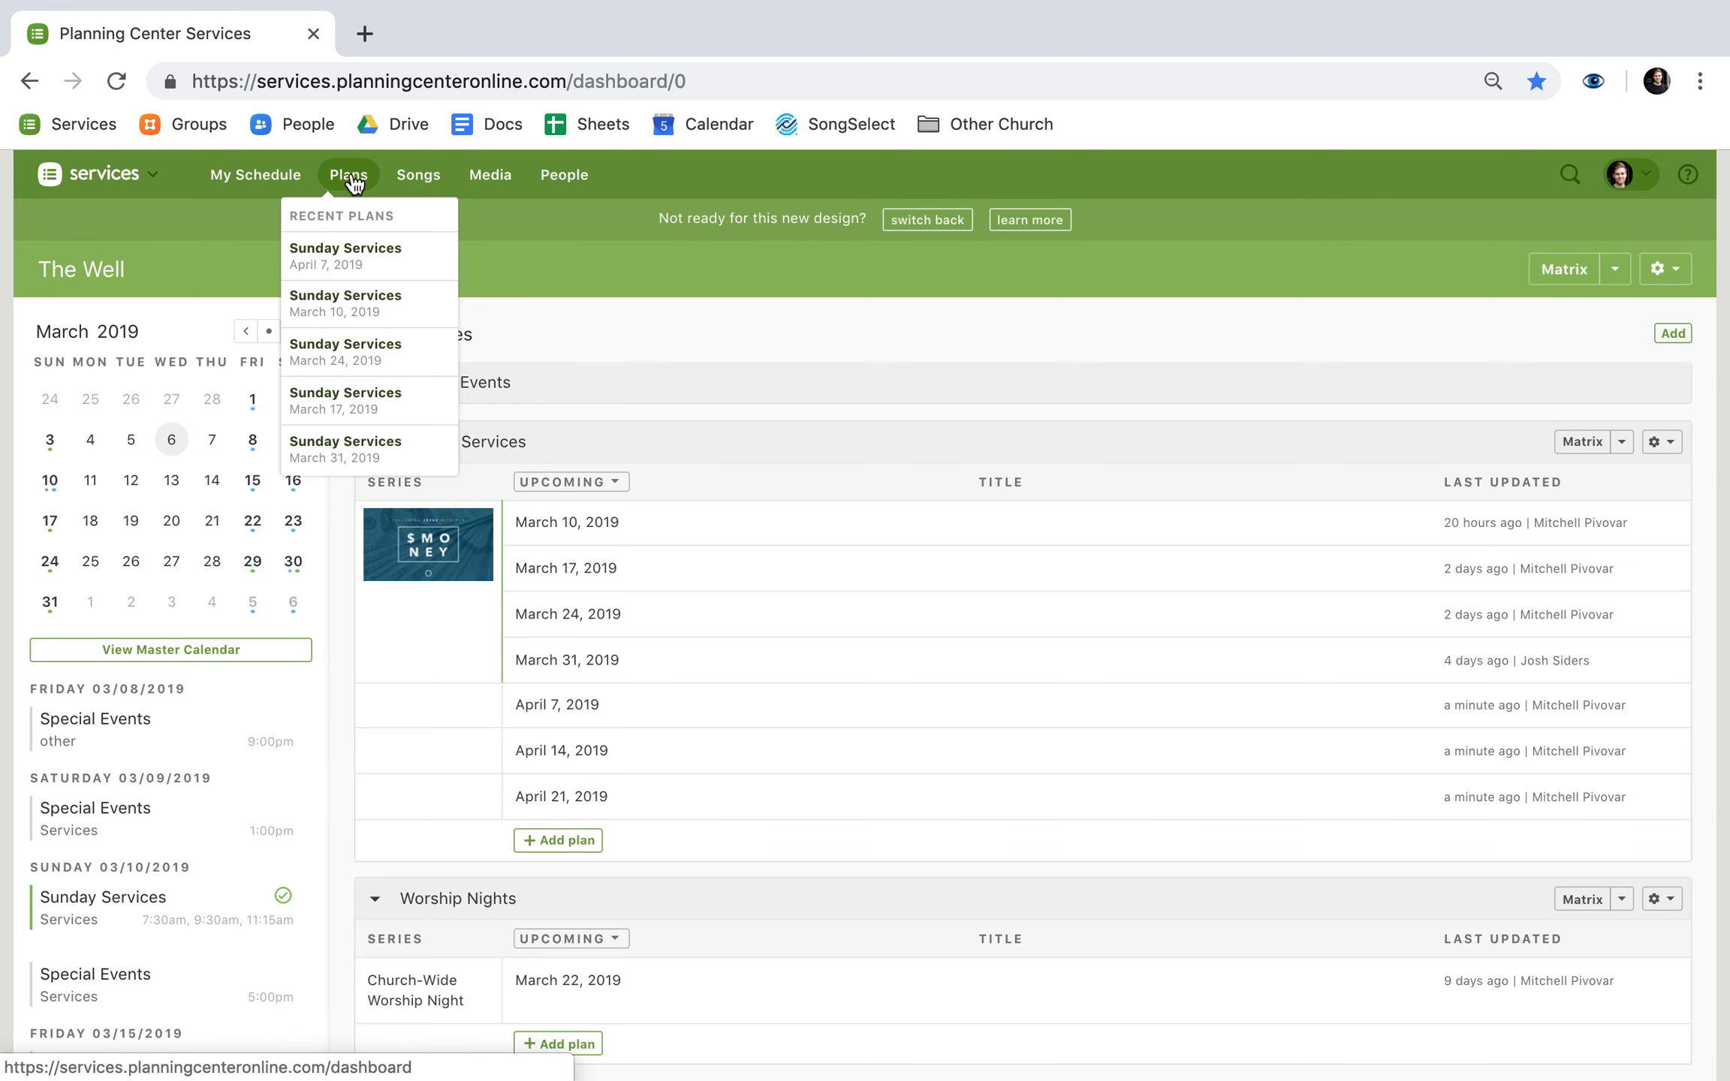
pyautogui.scroll(-3, 610, 343)
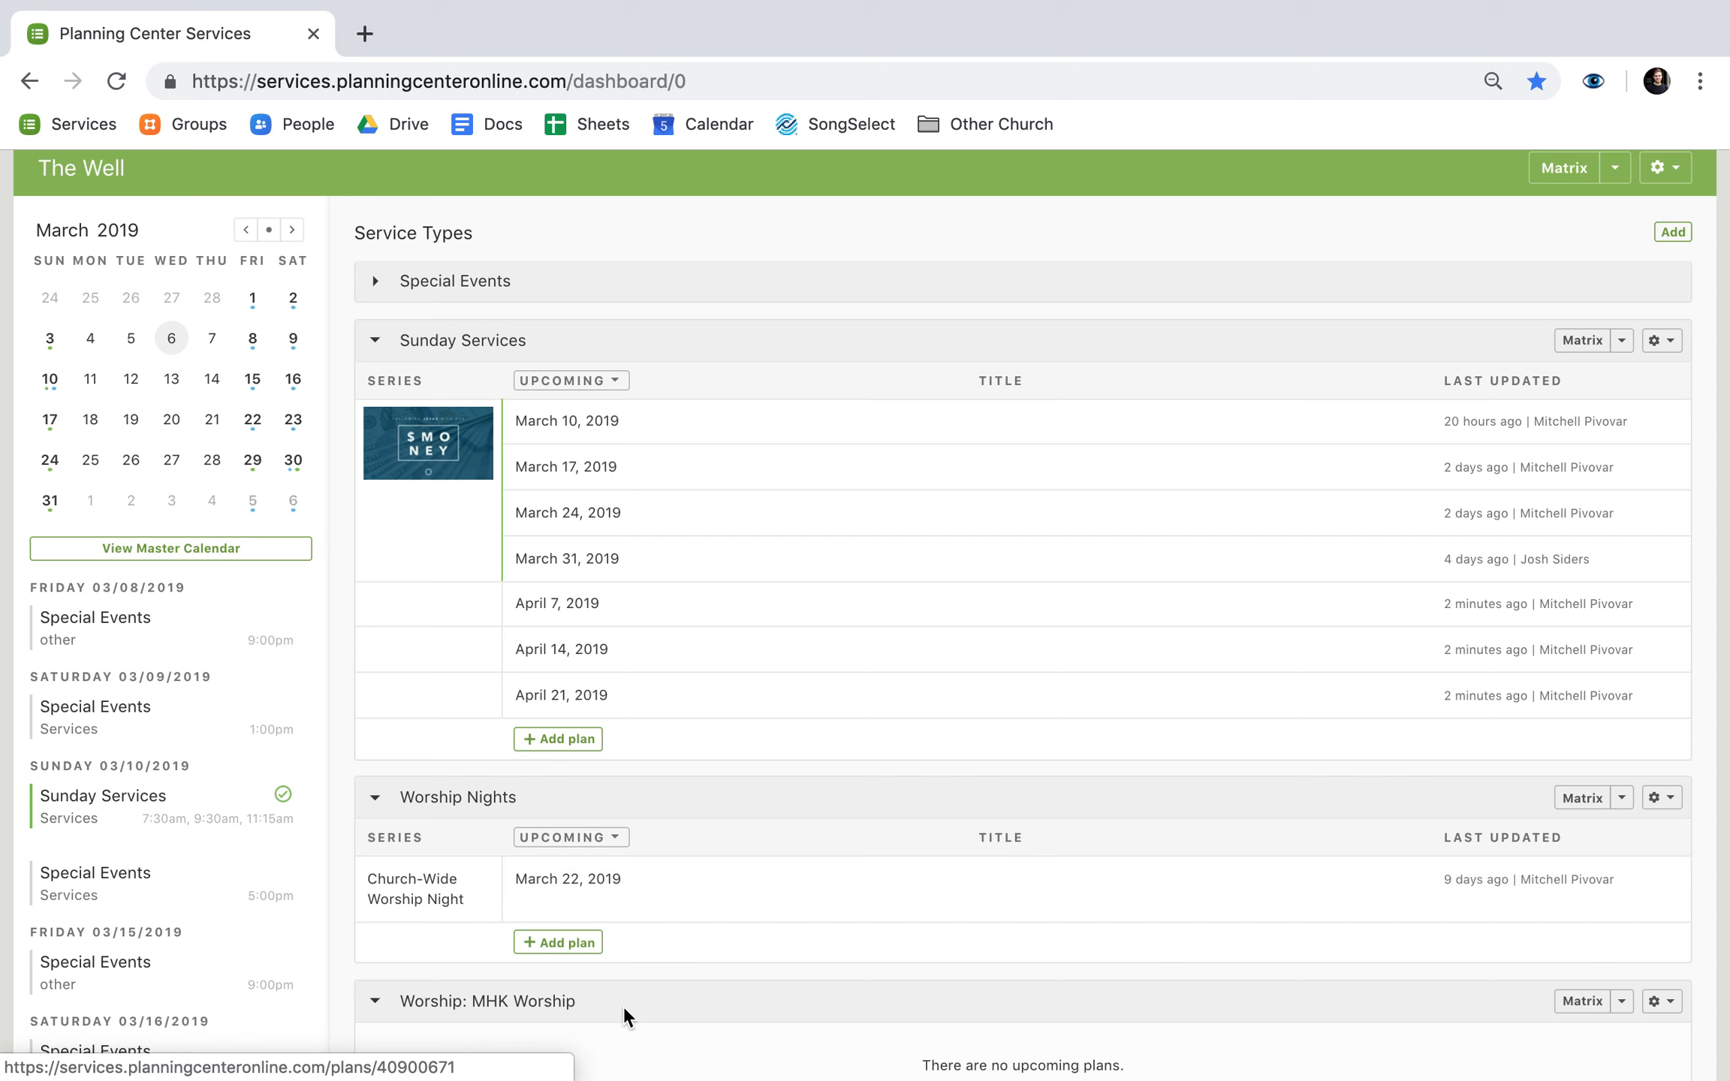
pyautogui.click(375, 799)
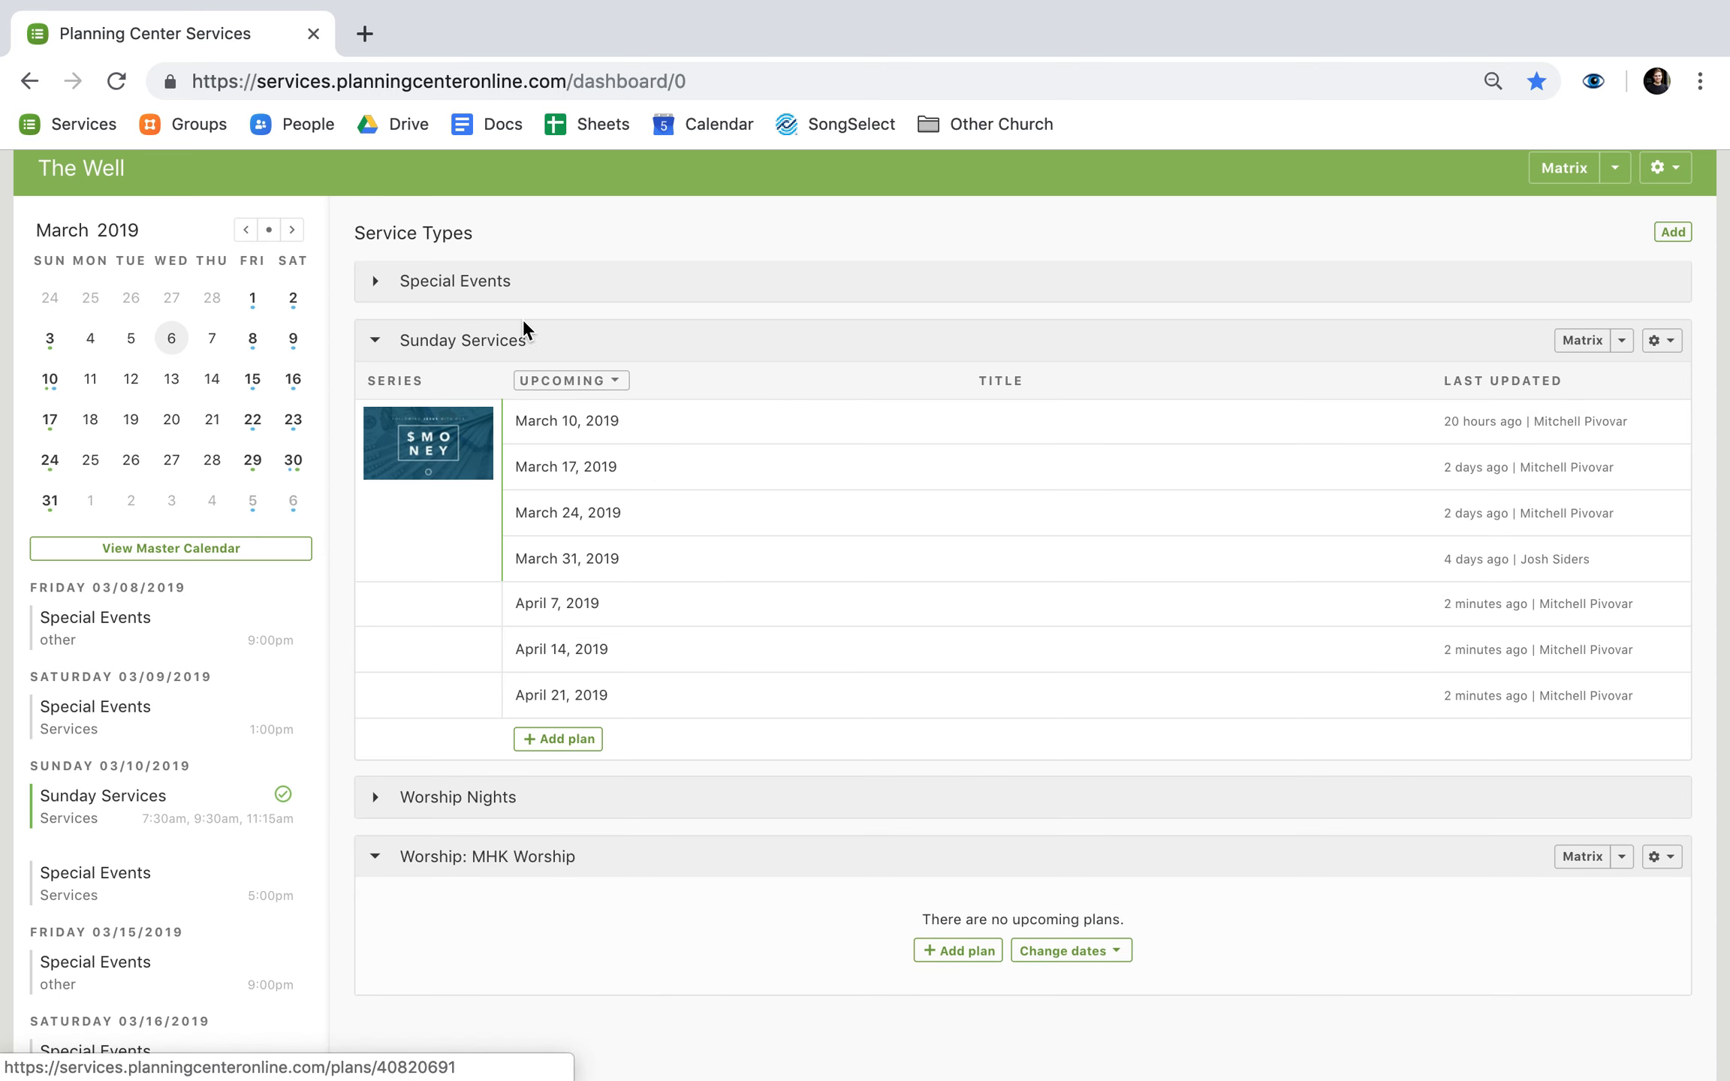
pyautogui.click(375, 340)
pyautogui.click(375, 340)
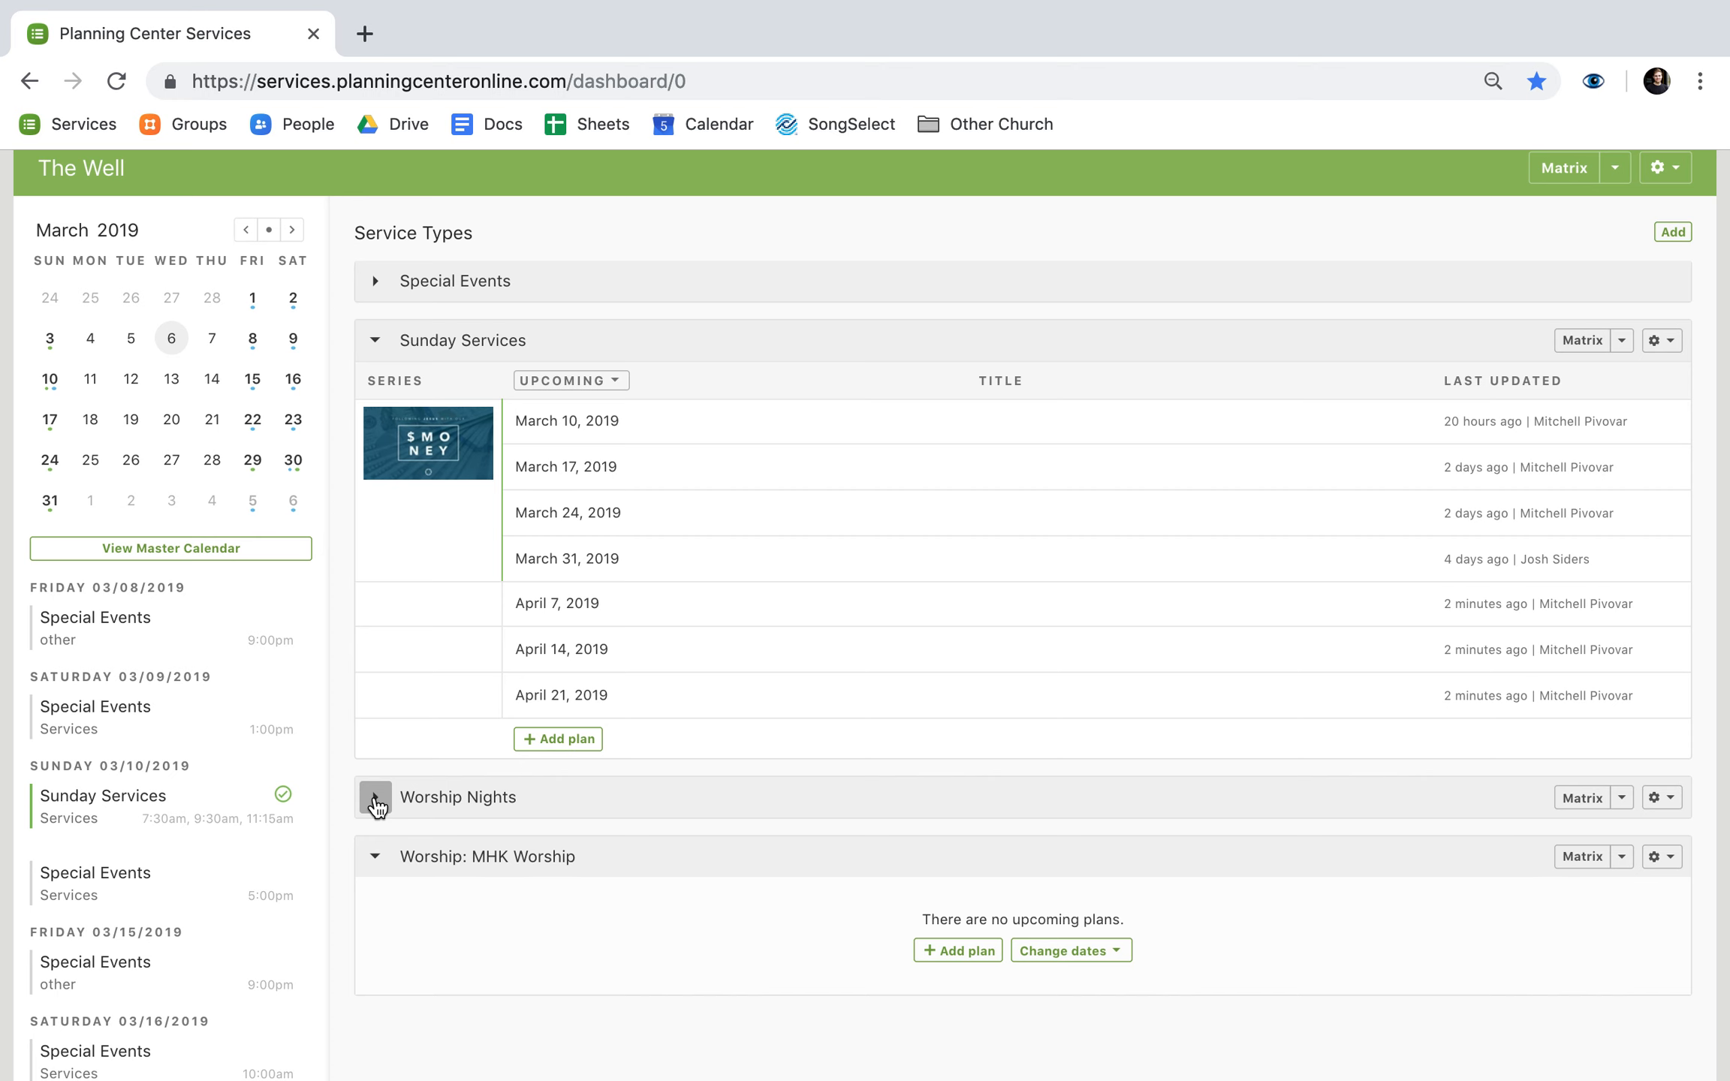
pyautogui.click(376, 798)
pyautogui.click(375, 798)
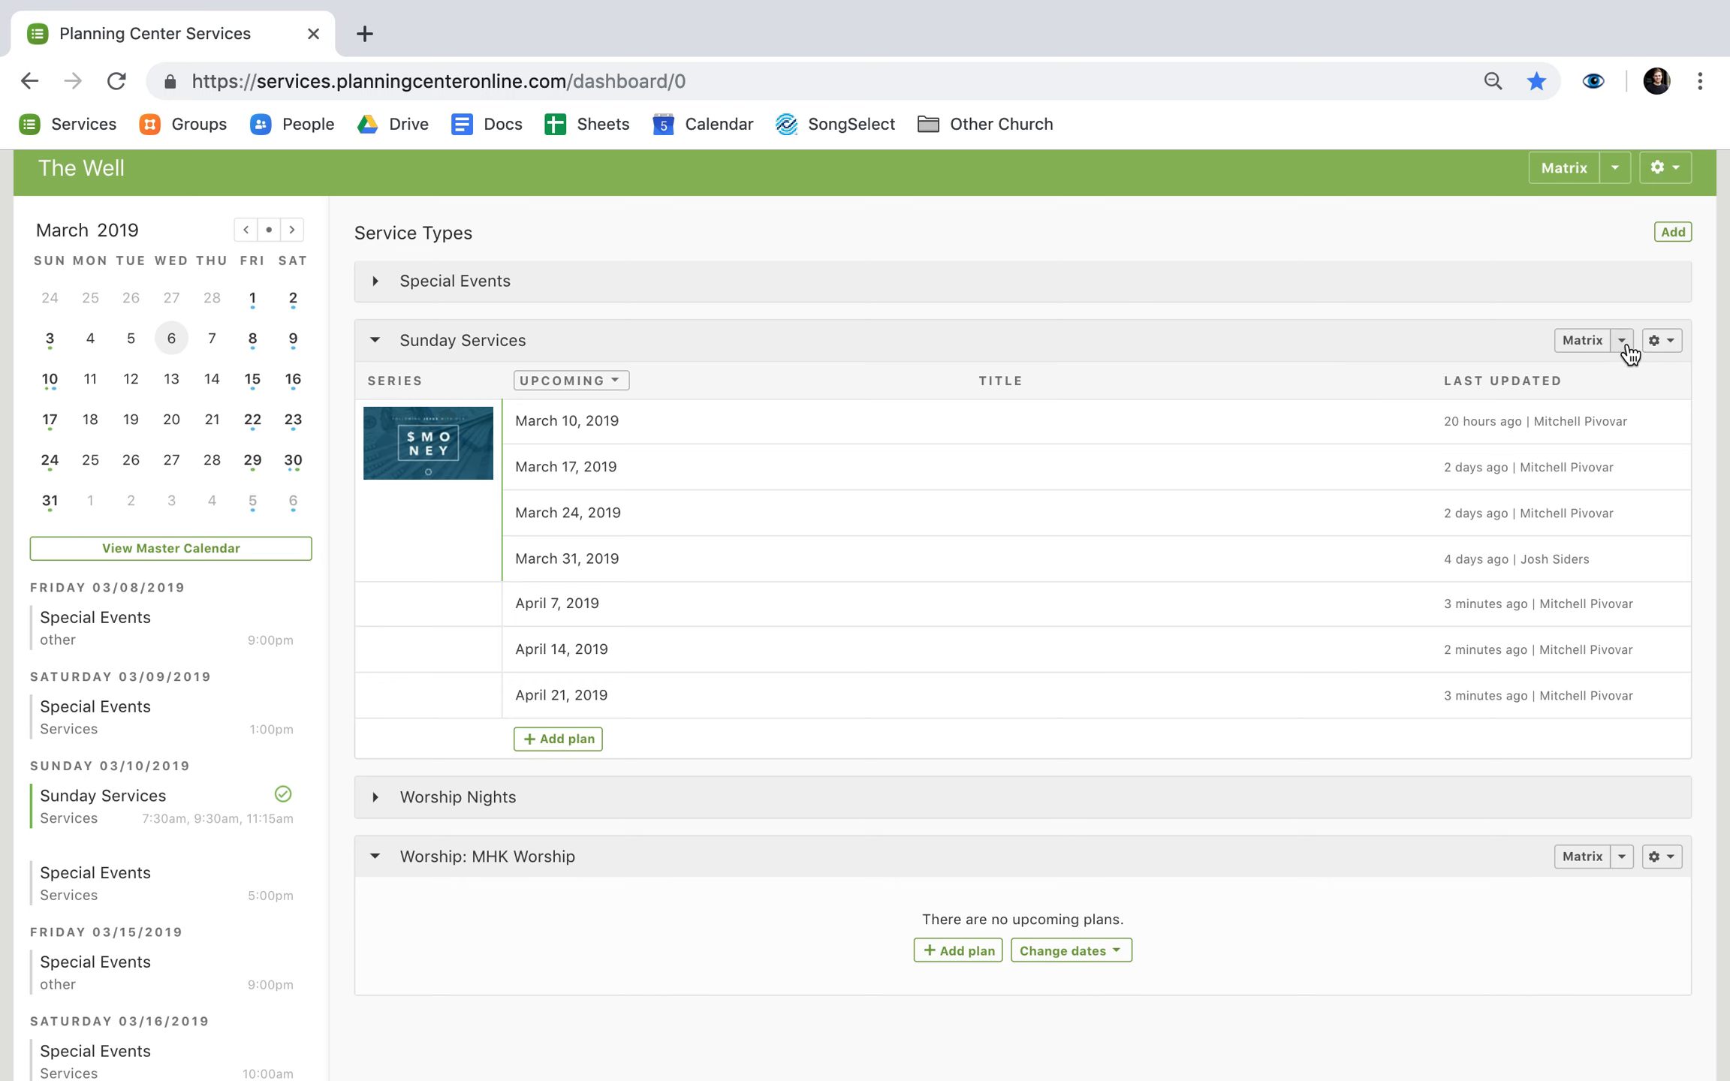
# - Open the Sunday Services matrix with no previous plans and the next plans loaded through April 21, 2019
pyautogui.click(1624, 346)
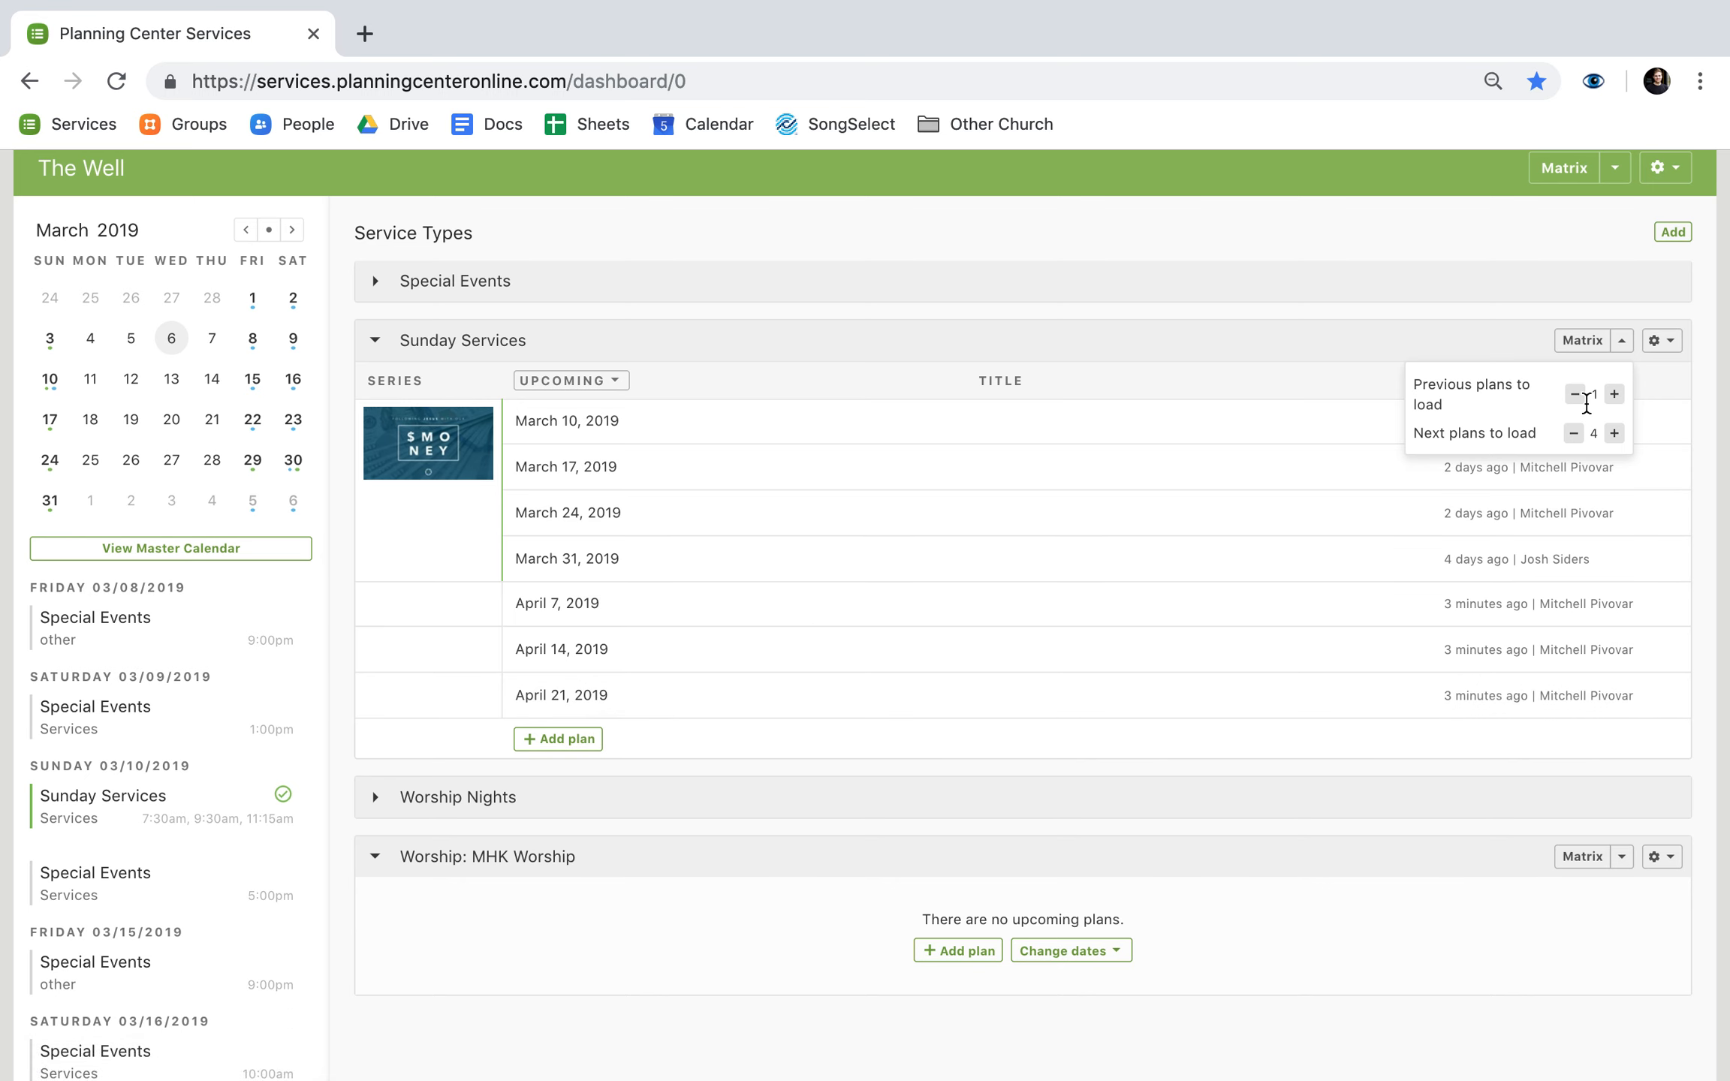
pyautogui.click(1576, 398)
pyautogui.click(1612, 437)
pyautogui.click(1579, 349)
pyautogui.click(1580, 350)
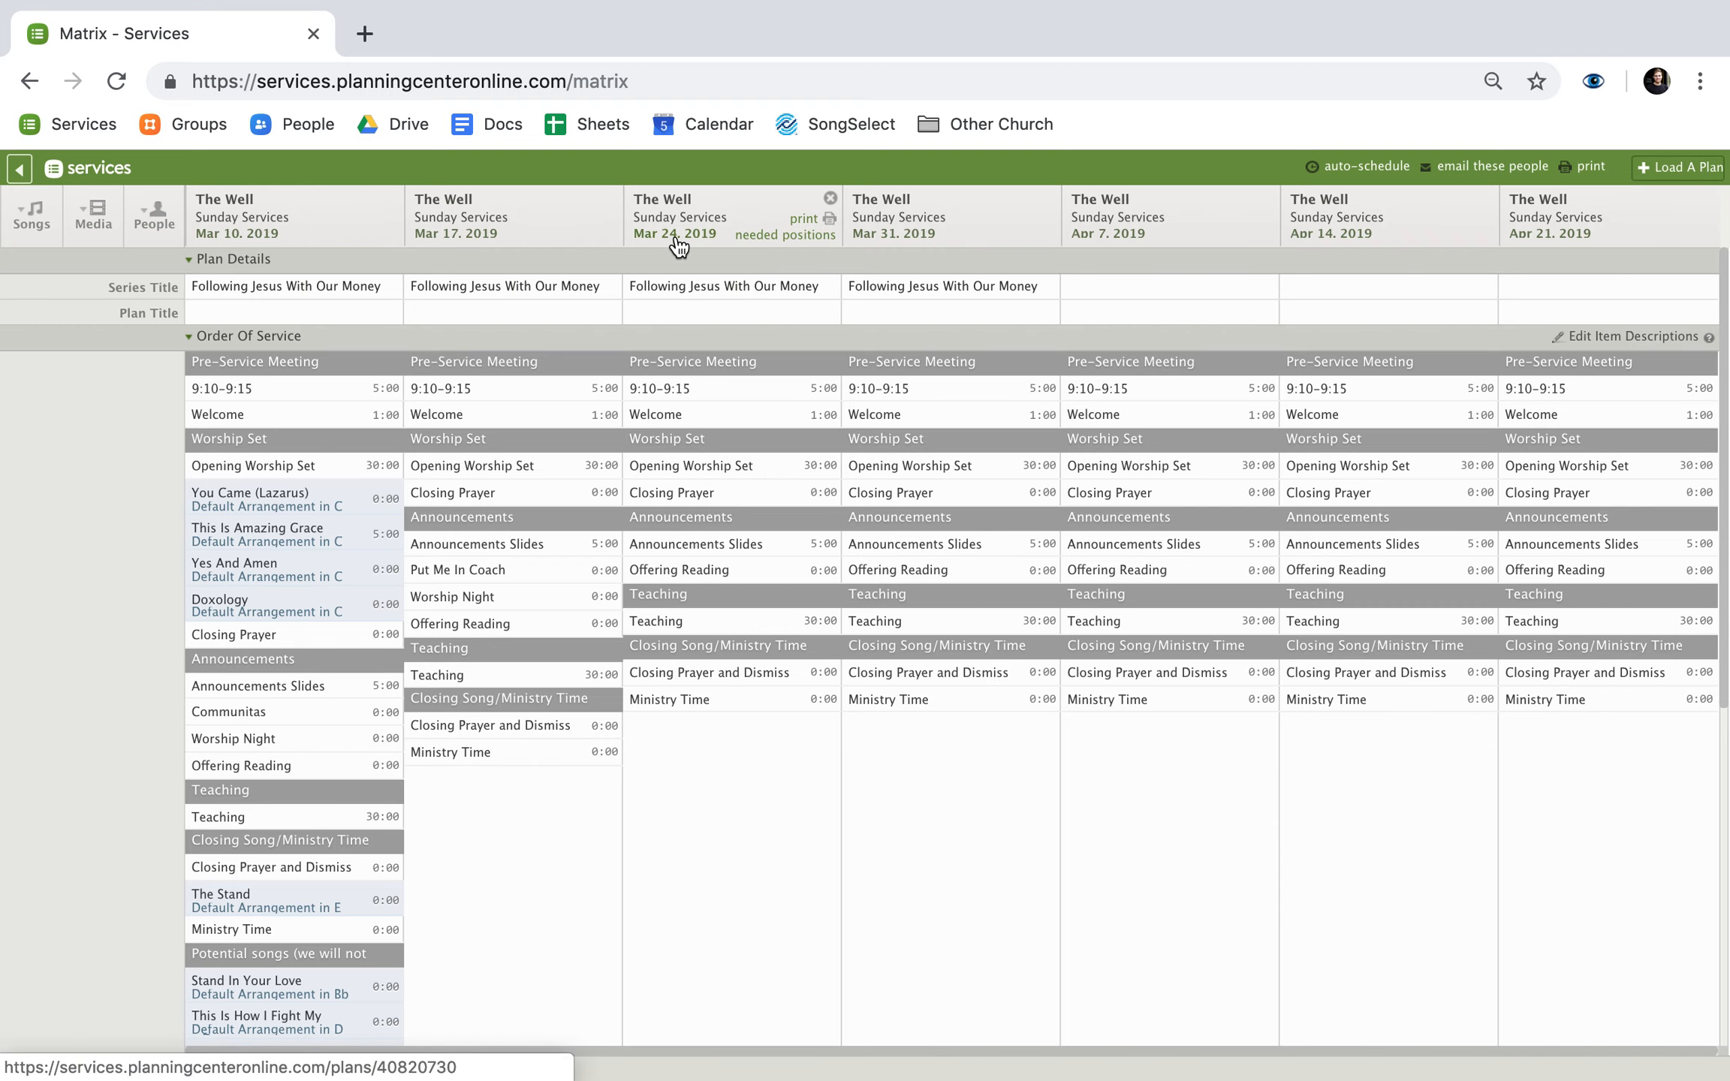
# - Look over the orders of service in the matrix, and collapse the Plan Details and Order Of Service sections
pyautogui.scroll(-8, 714, 627)
pyautogui.scroll(8, 716, 625)
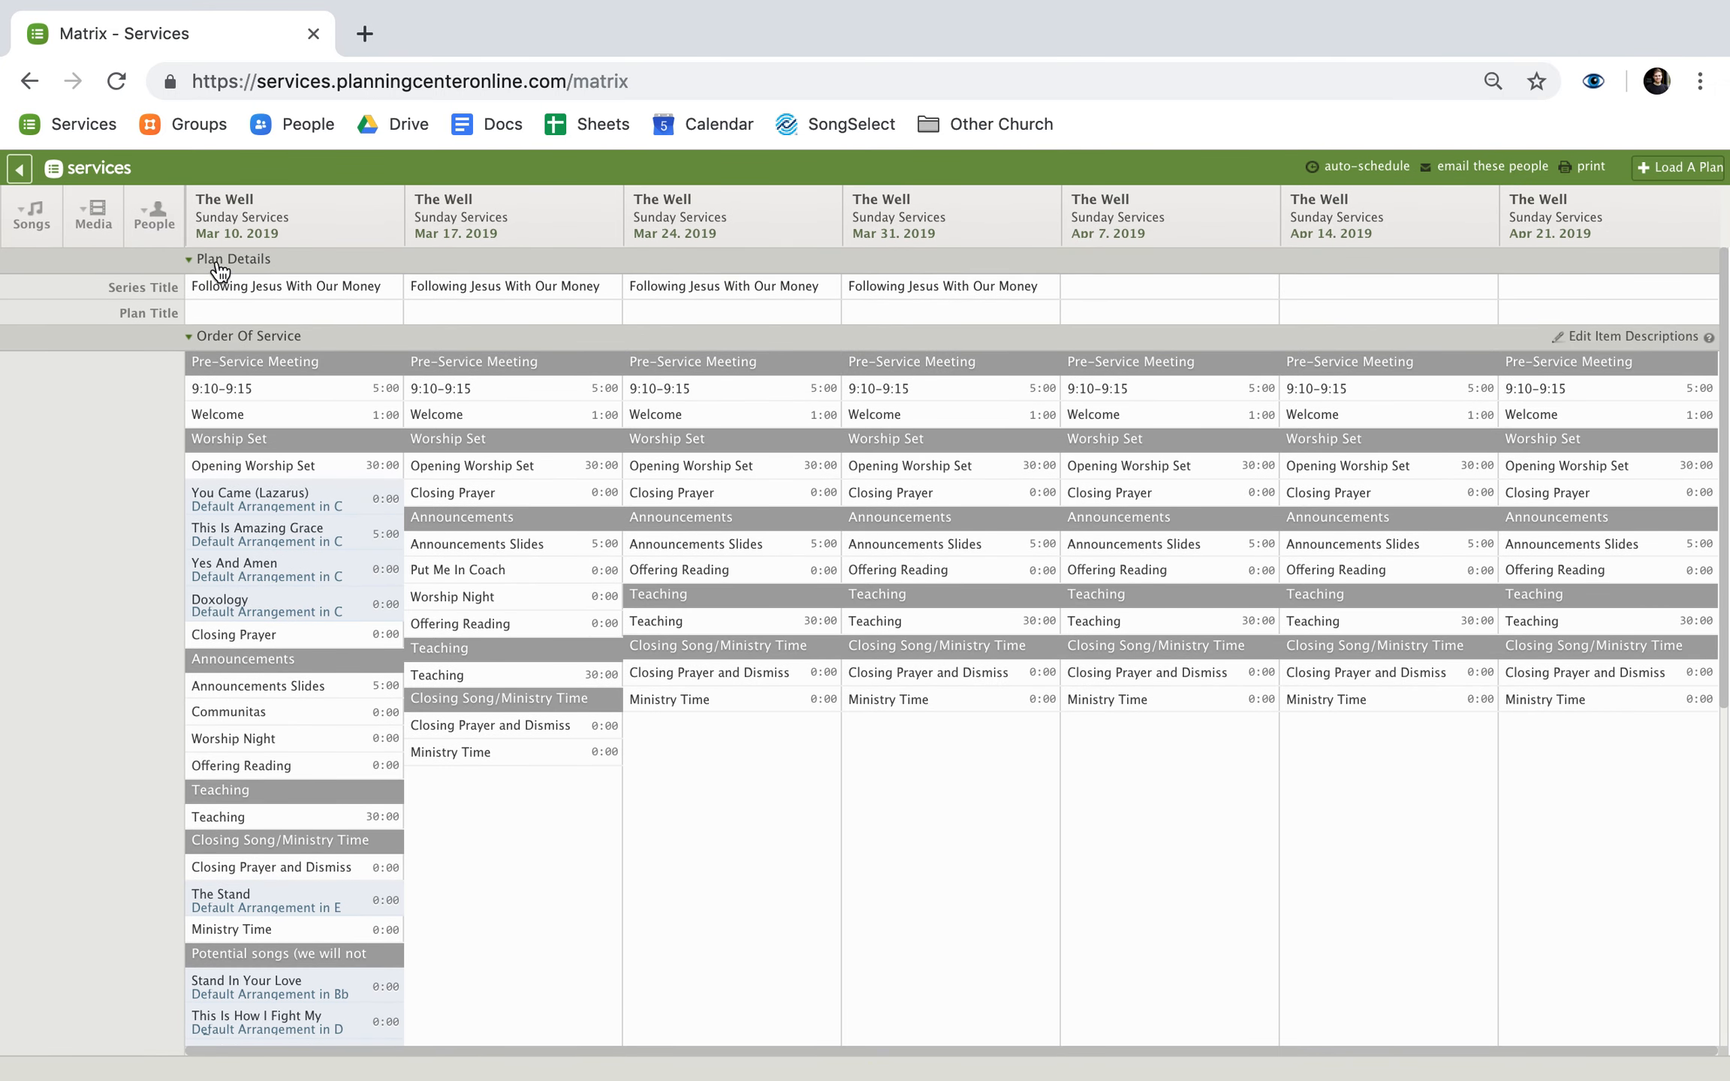
pyautogui.click(189, 259)
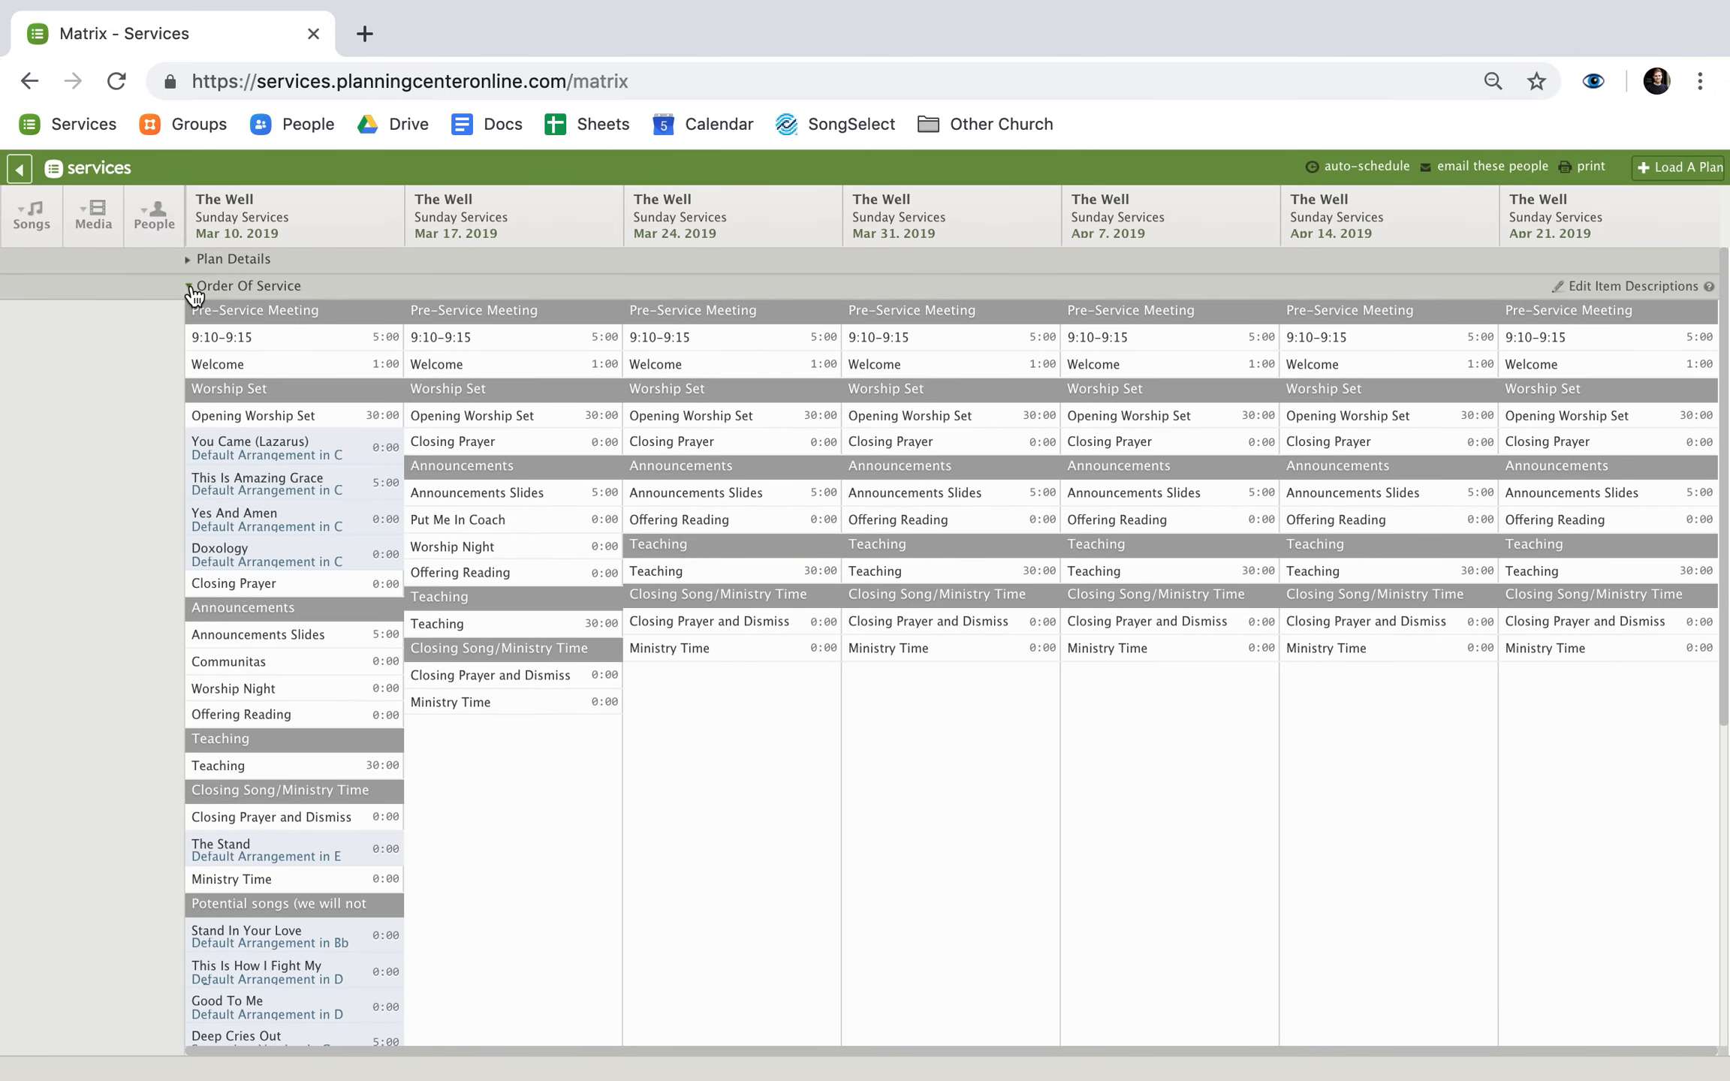
pyautogui.scroll(-5, 236, 358)
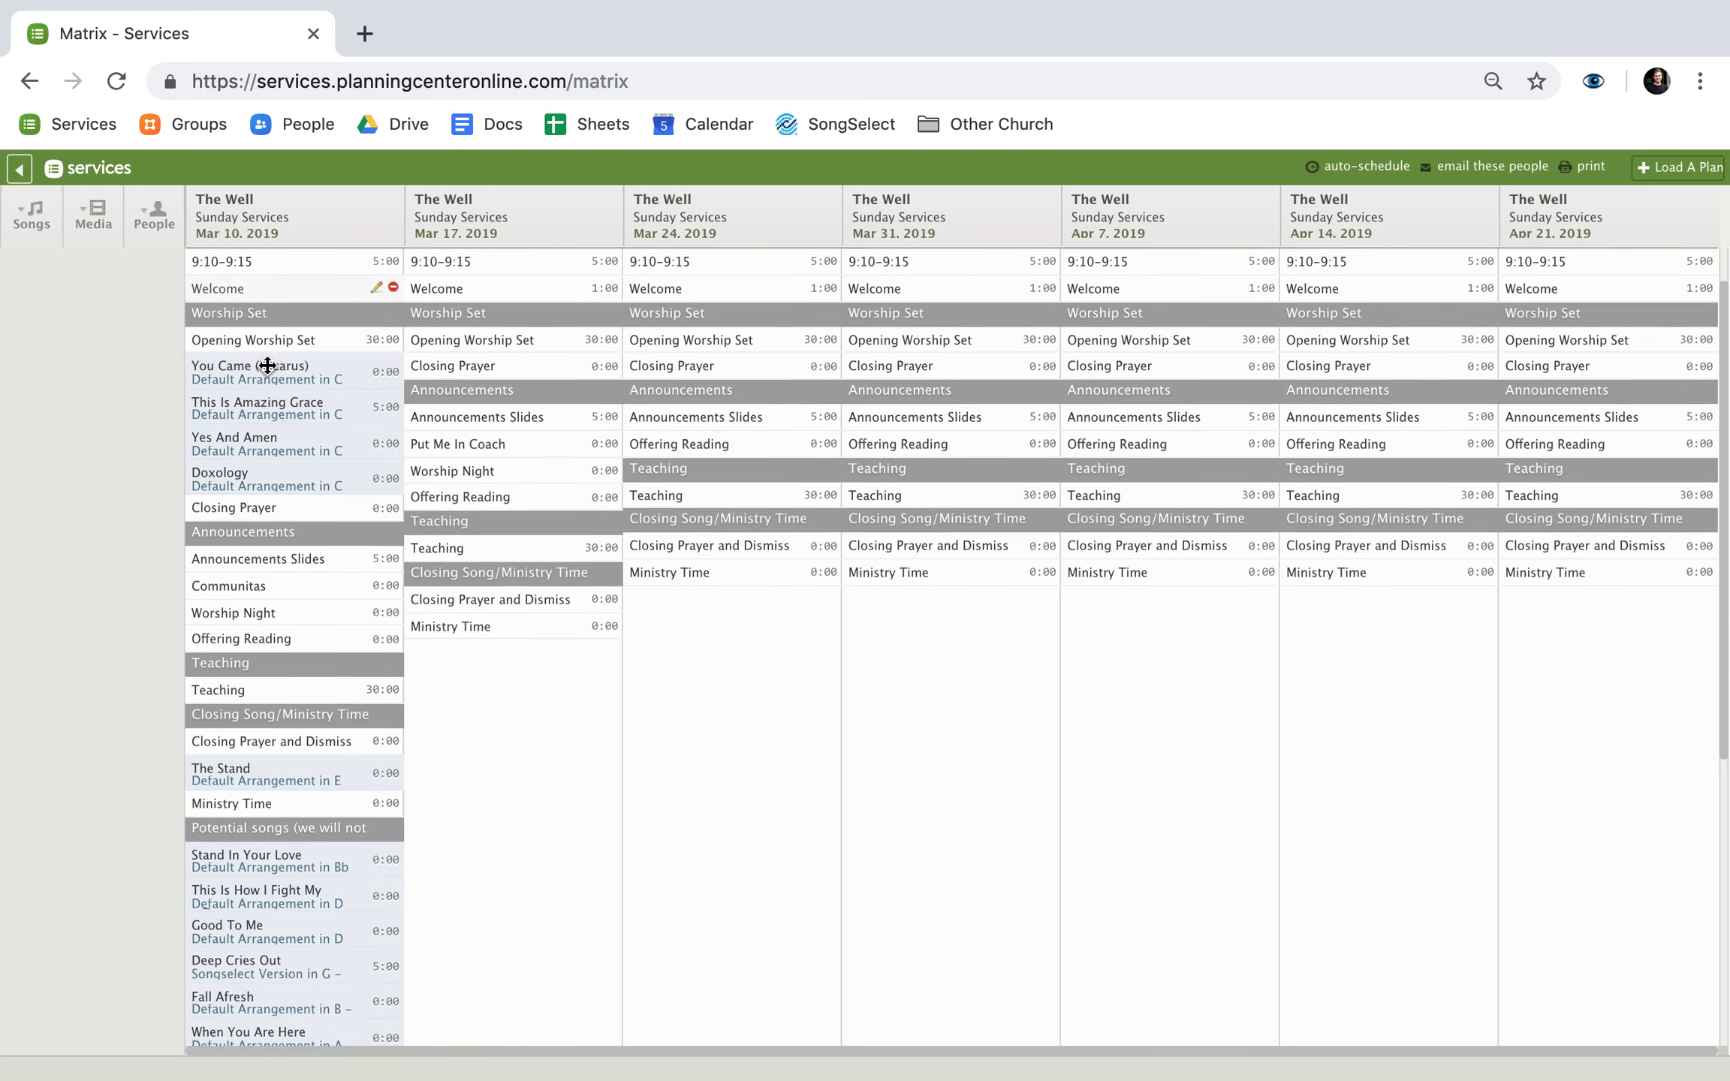
pyautogui.scroll(5, 328, 420)
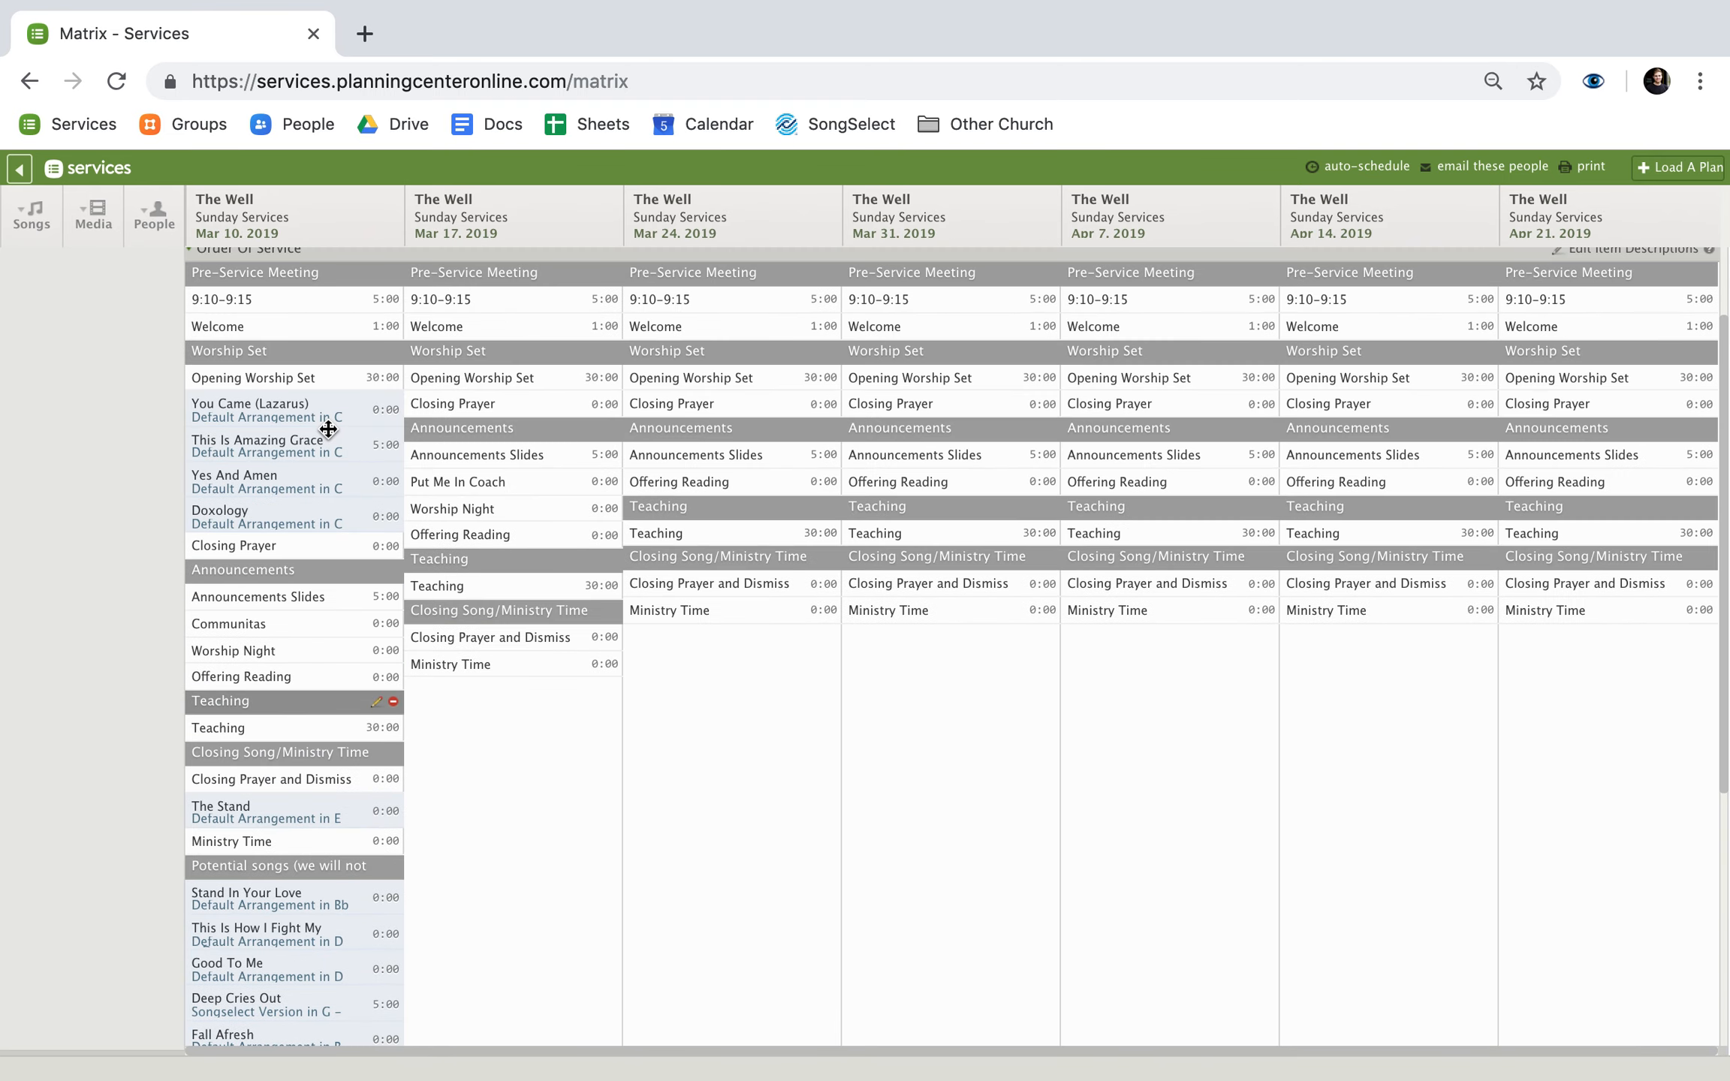
pyautogui.scroll(-2, 531, 862)
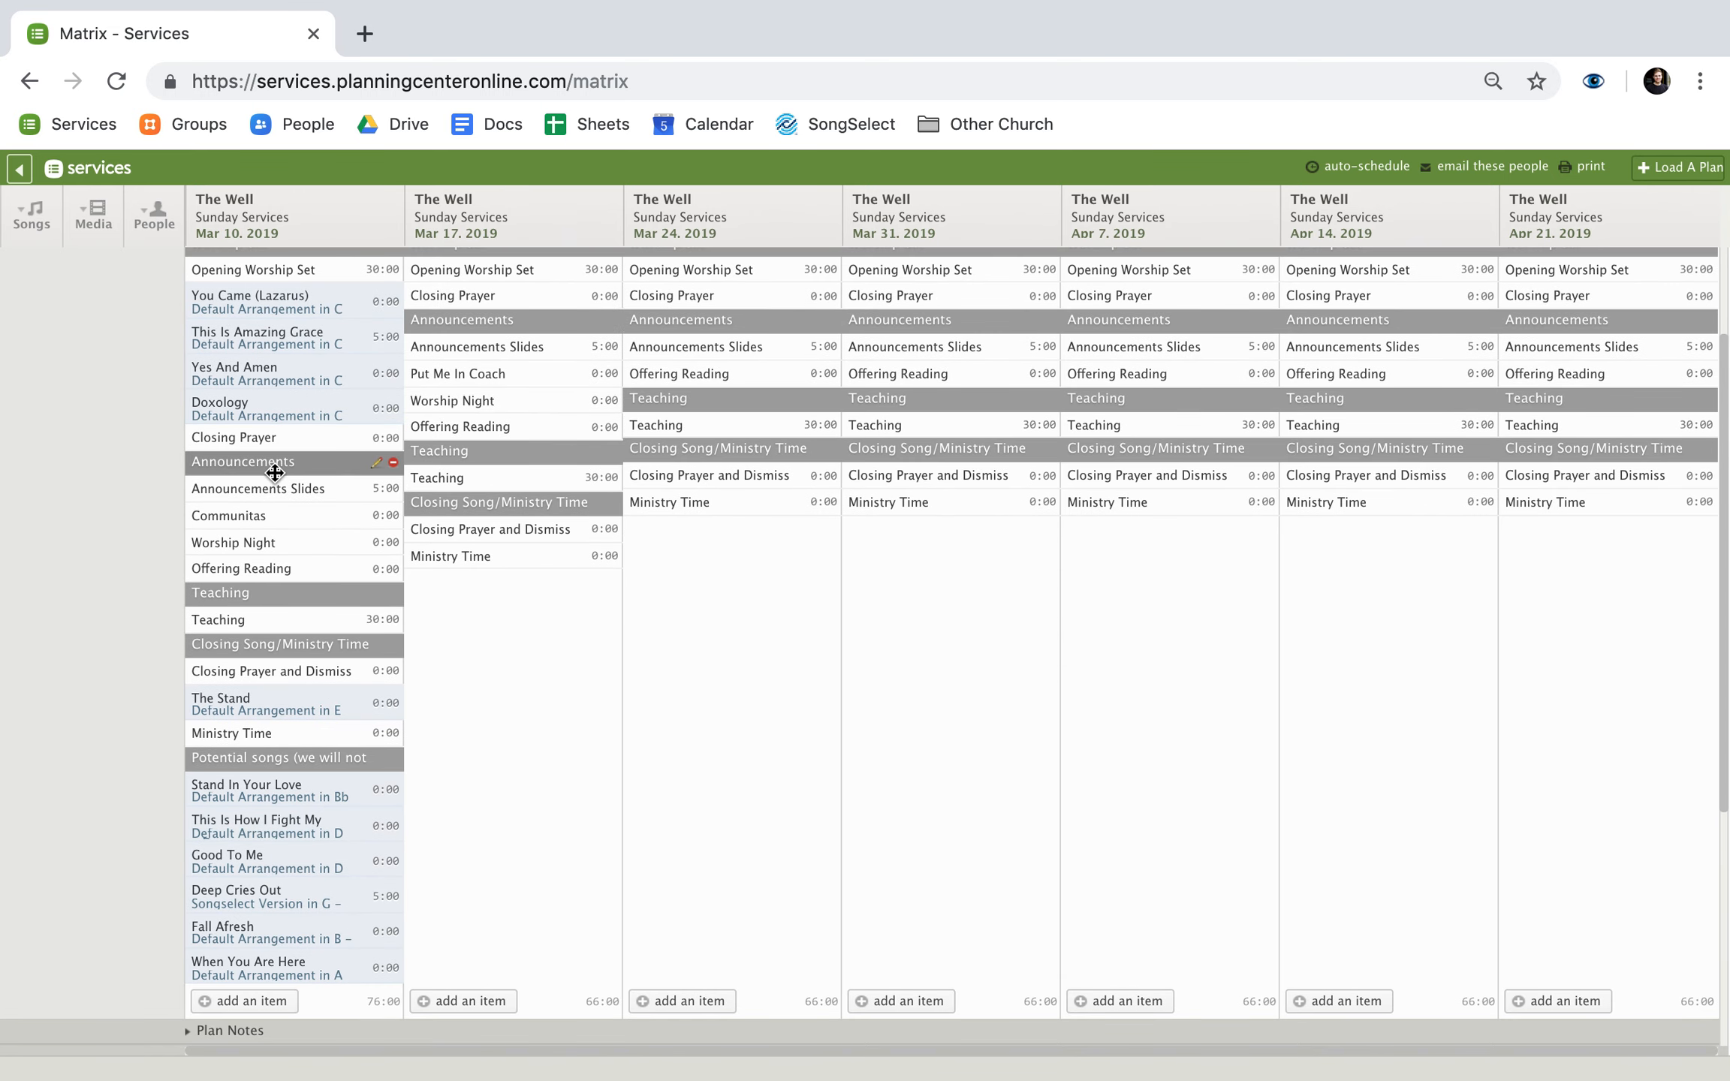
pyautogui.scroll(2, 247, 583)
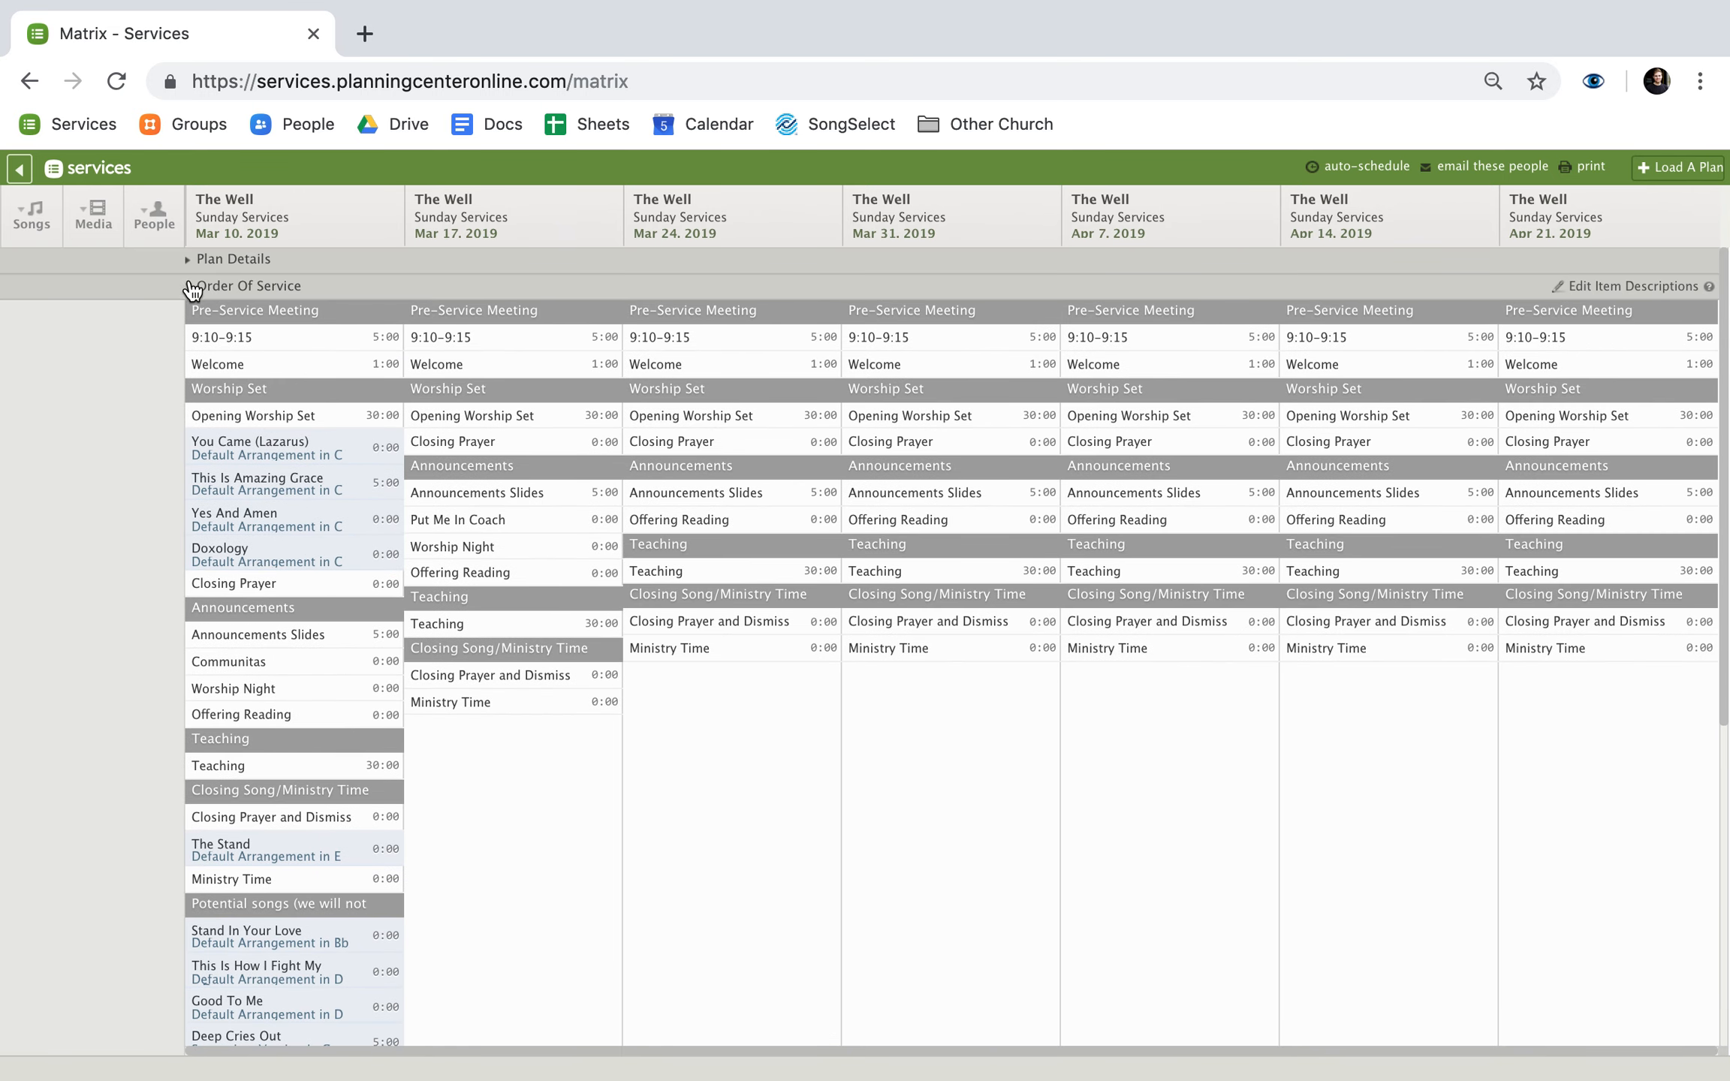
pyautogui.click(191, 290)
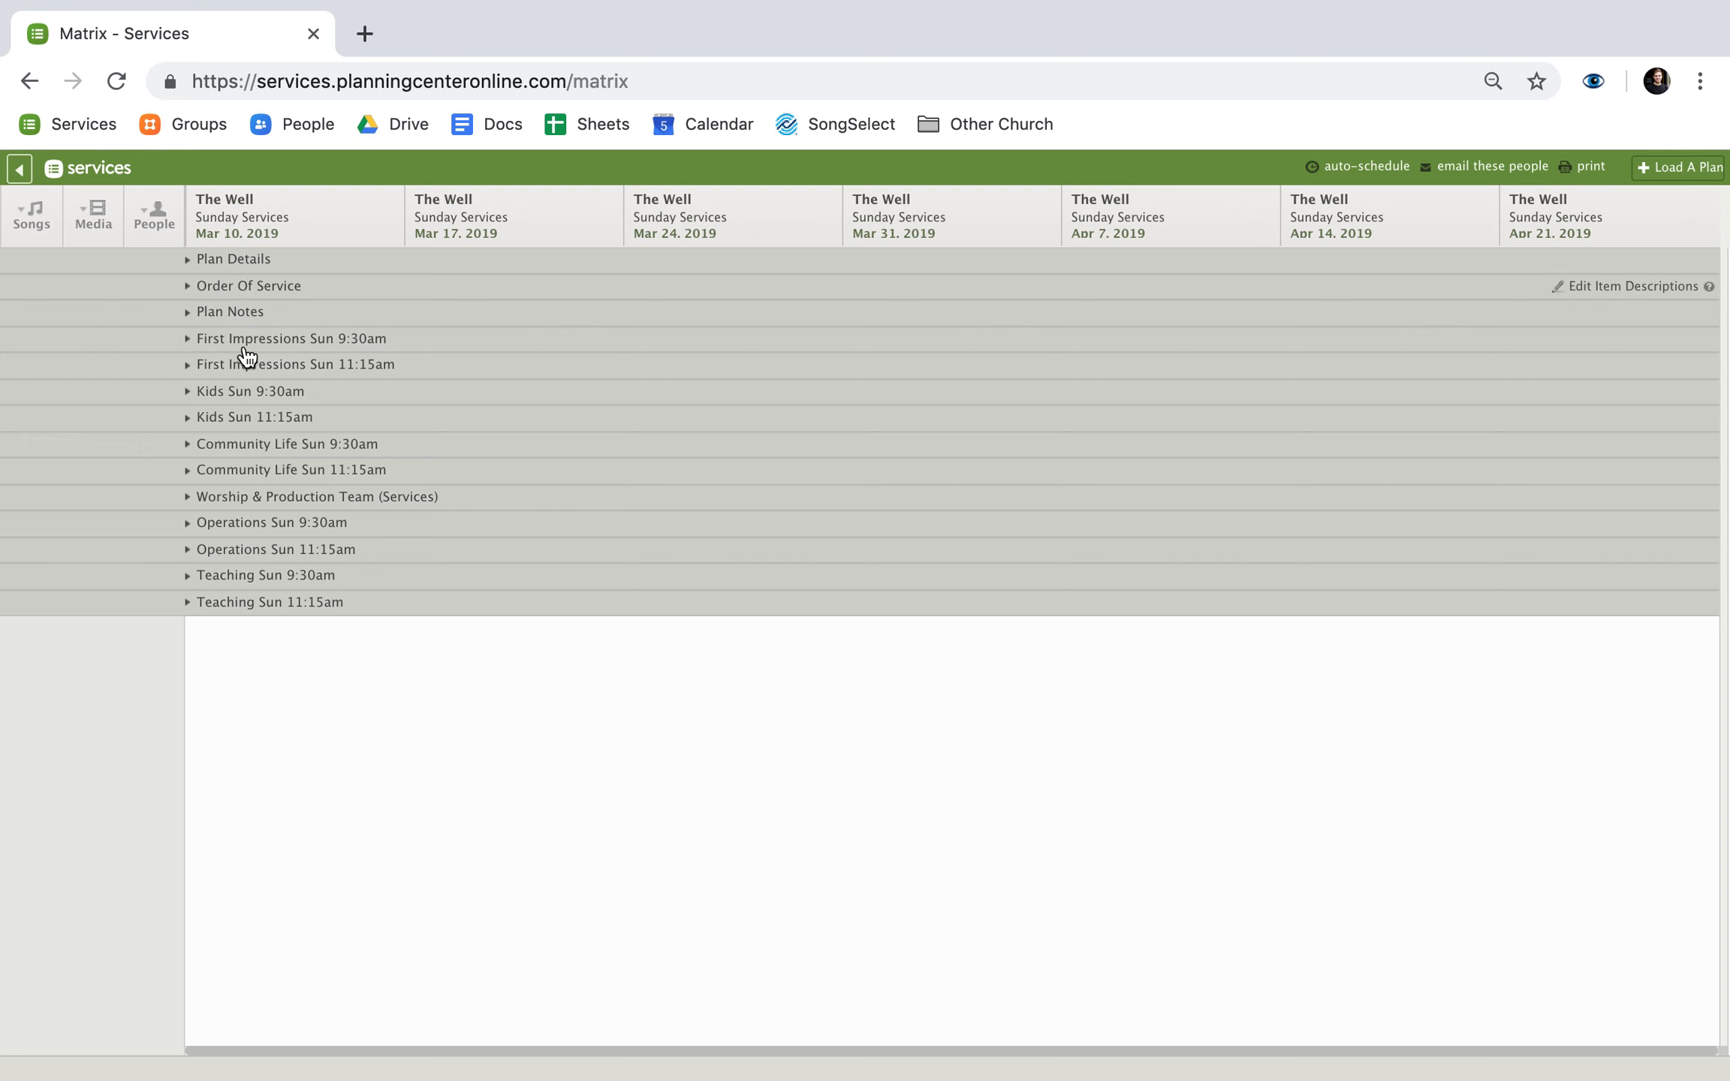
# - Expand the Worship & Production Team (Services) section and locate its Production Technician (Slides) and (Sound) rows
pyautogui.click(192, 498)
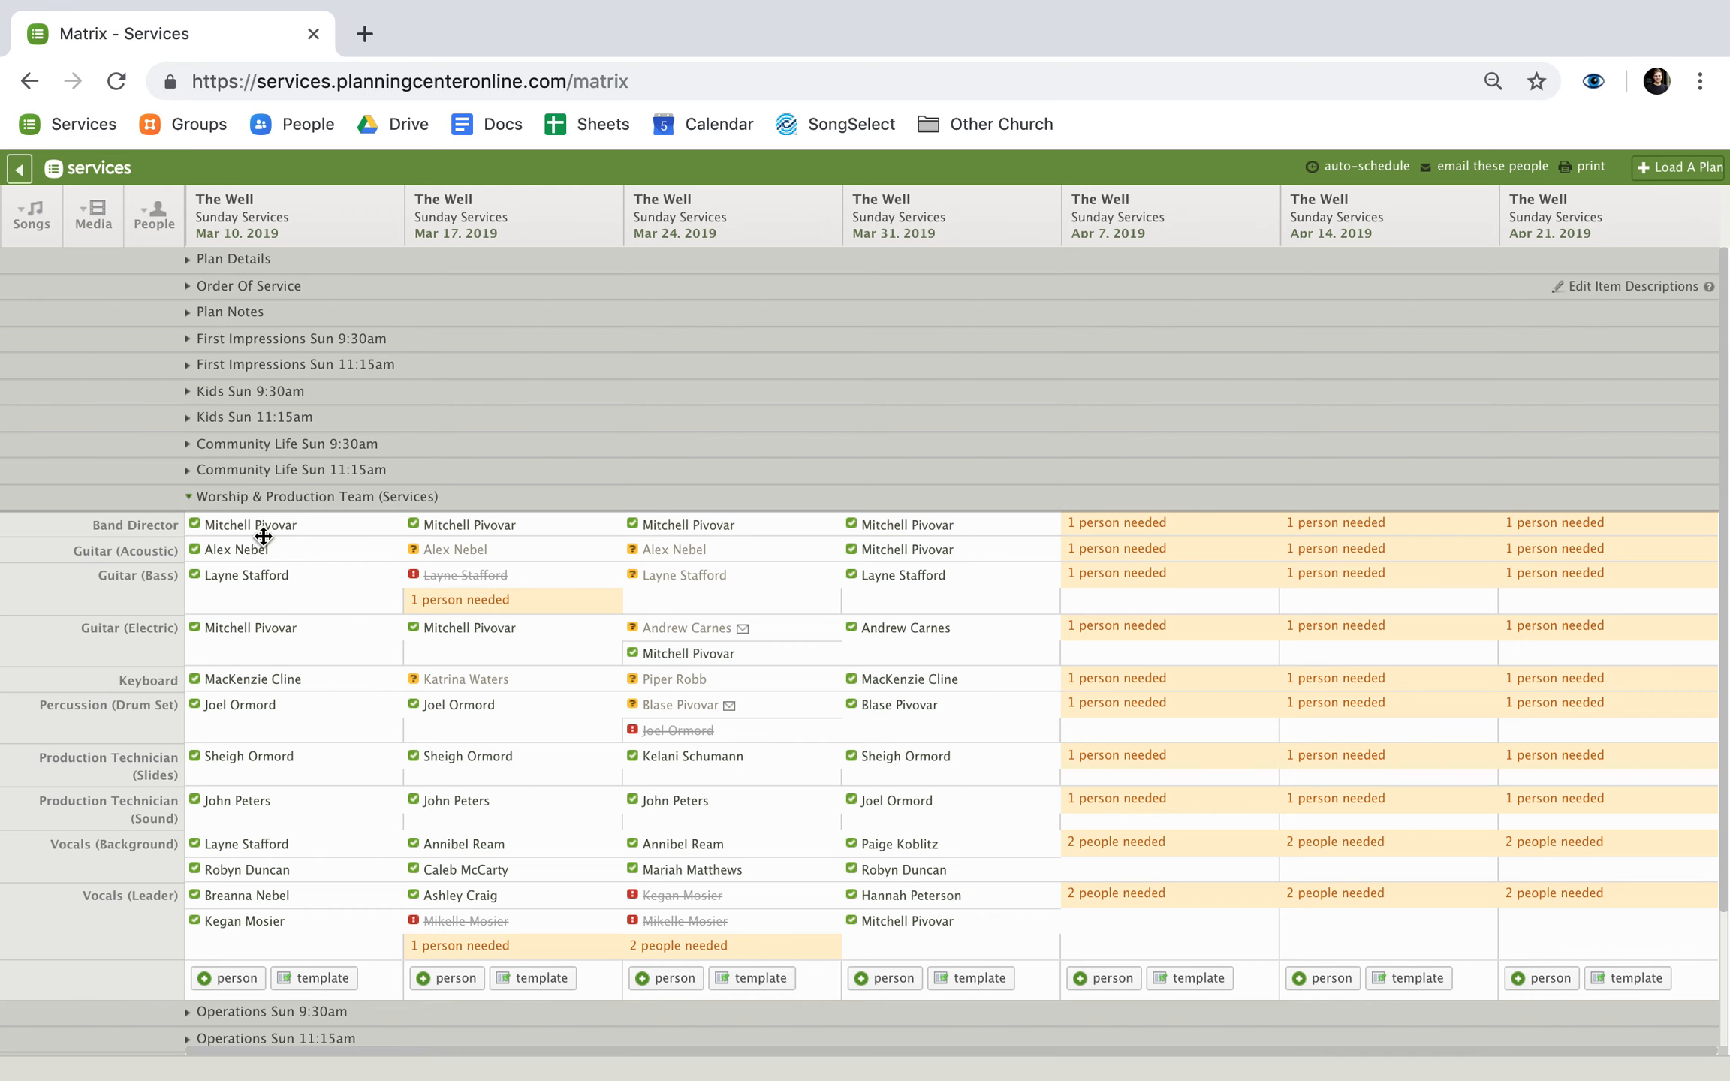
pyautogui.scroll(-1, 381, 605)
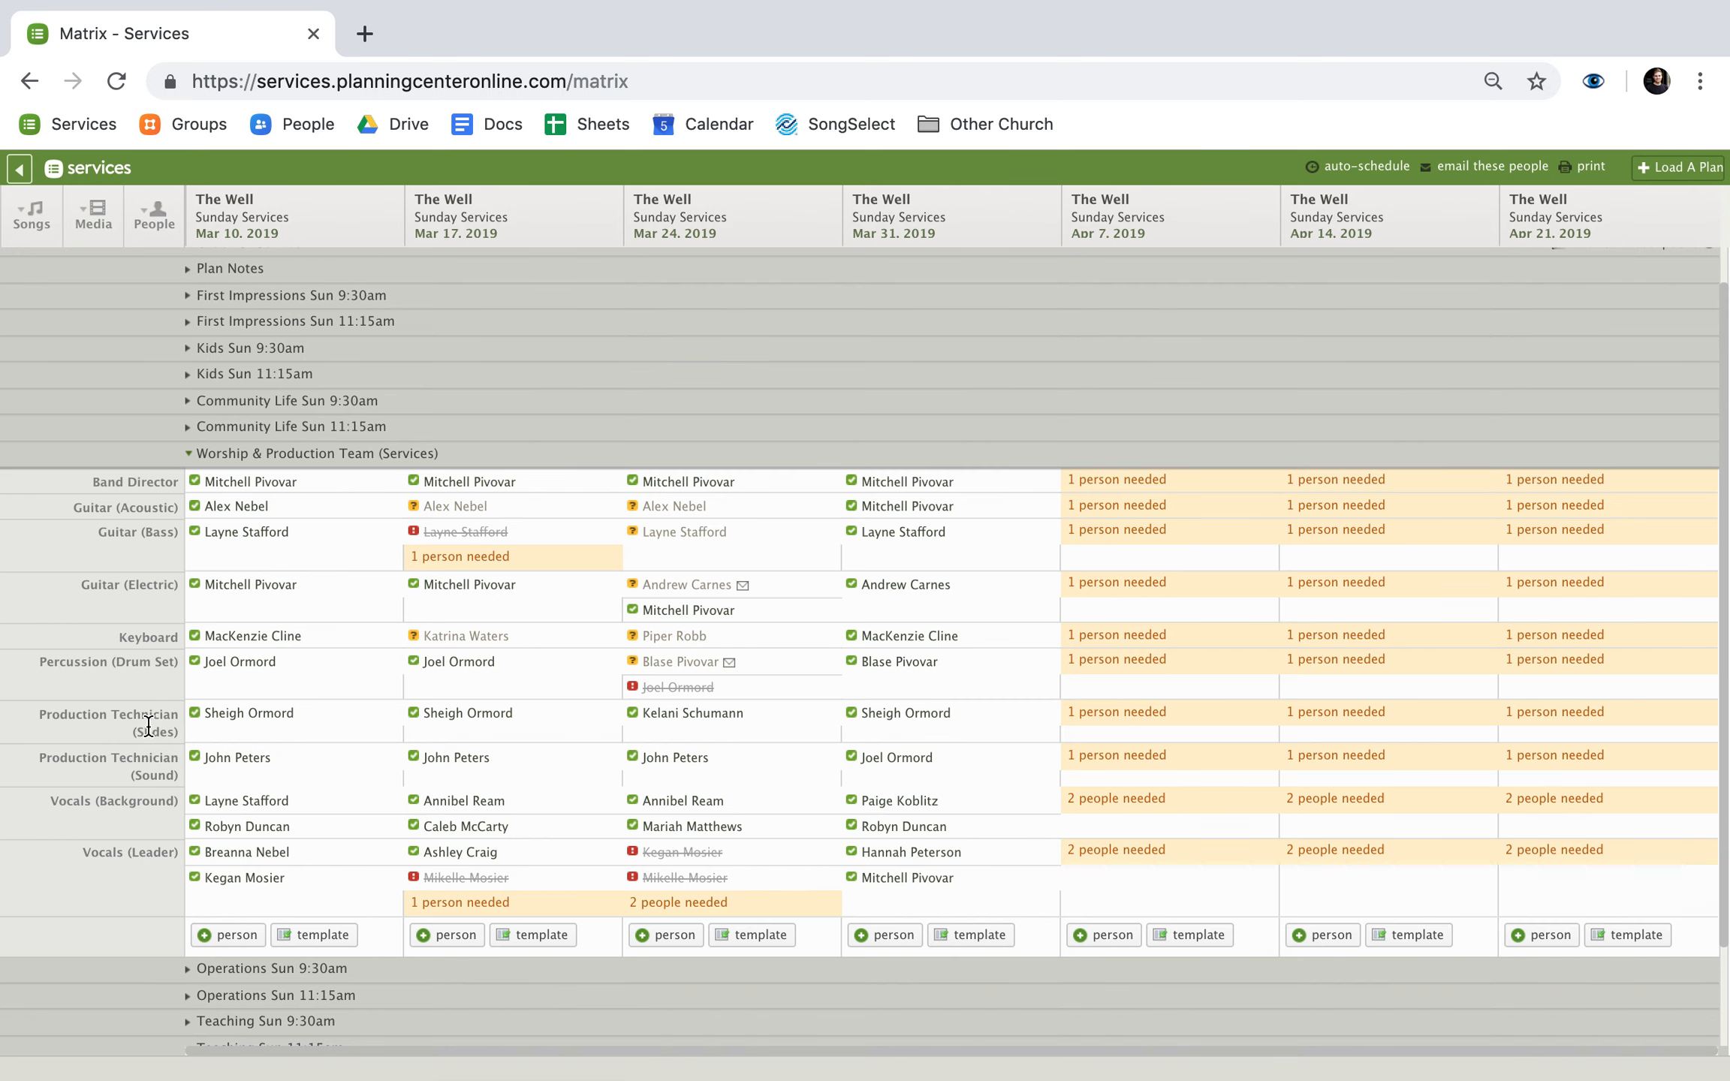
pyautogui.moveTo(39, 717); pyautogui.dragTo(178, 732)
pyautogui.click(32, 755)
# - Schedule the volunteer who ran slides on March 24 as Production Technician (Slides) for April 7, 2019
pyautogui.click(1121, 717)
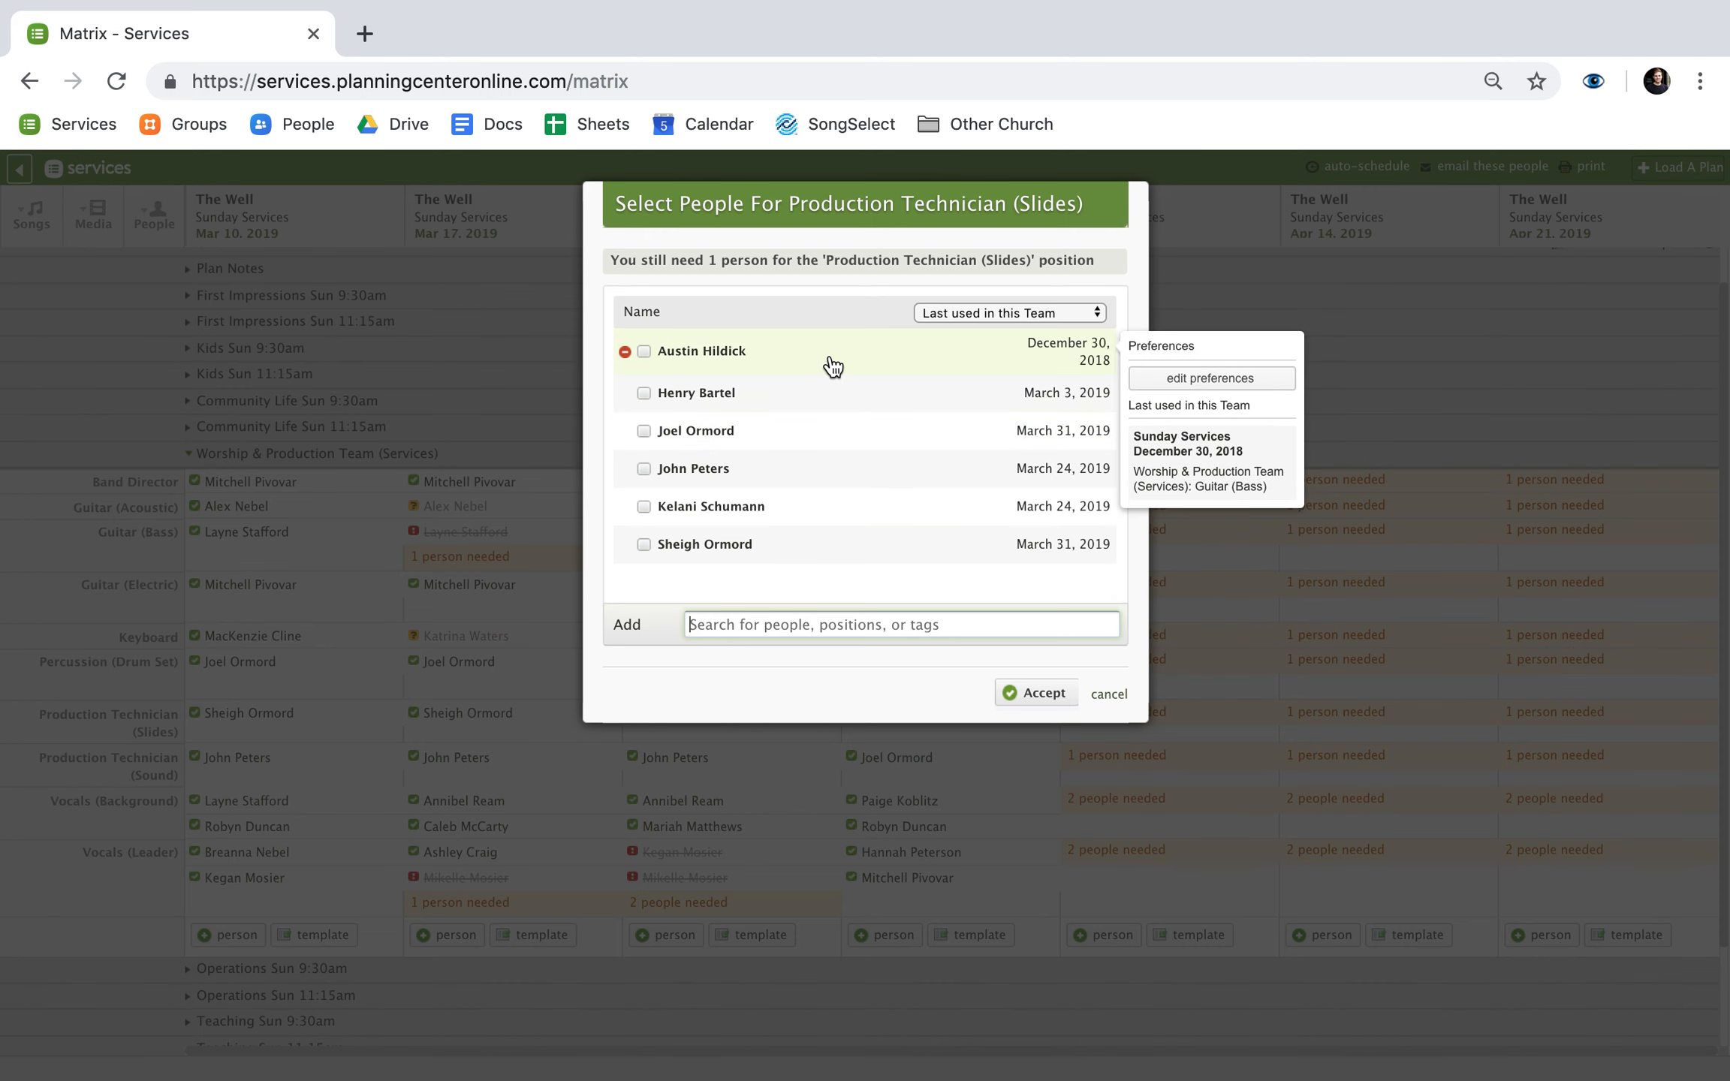
pyautogui.click(829, 524)
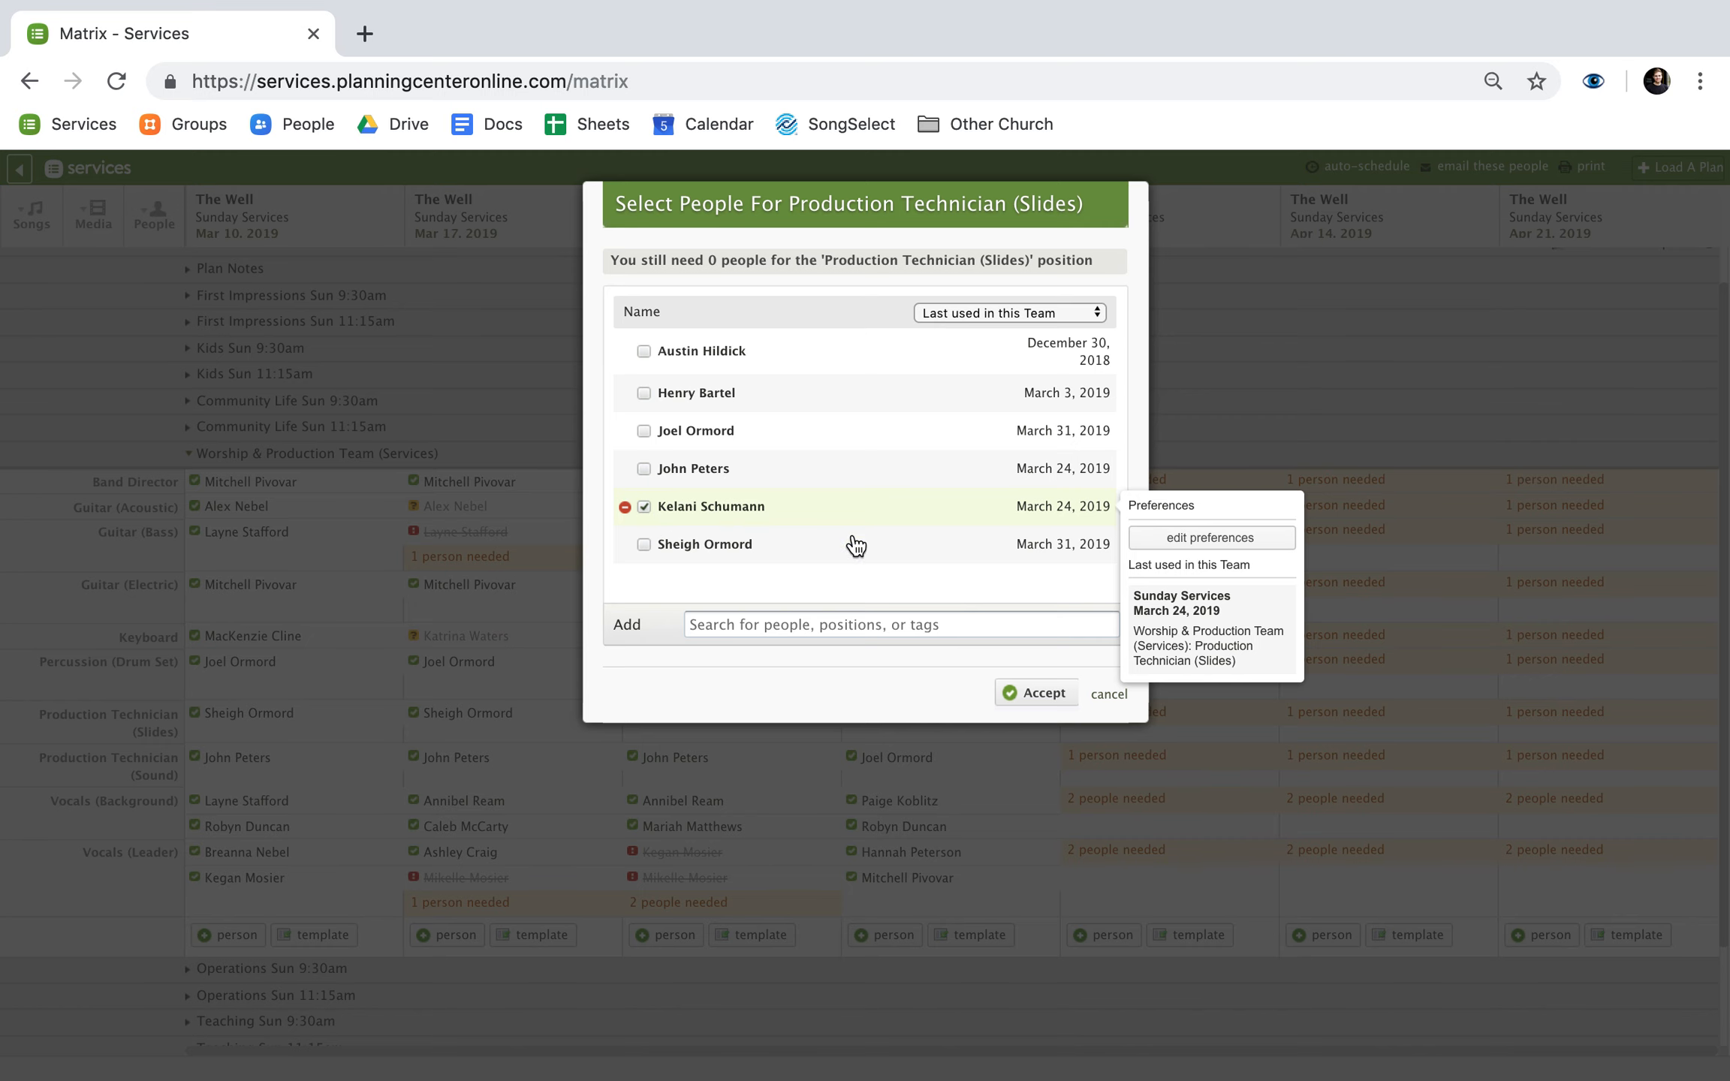
pyautogui.click(1042, 694)
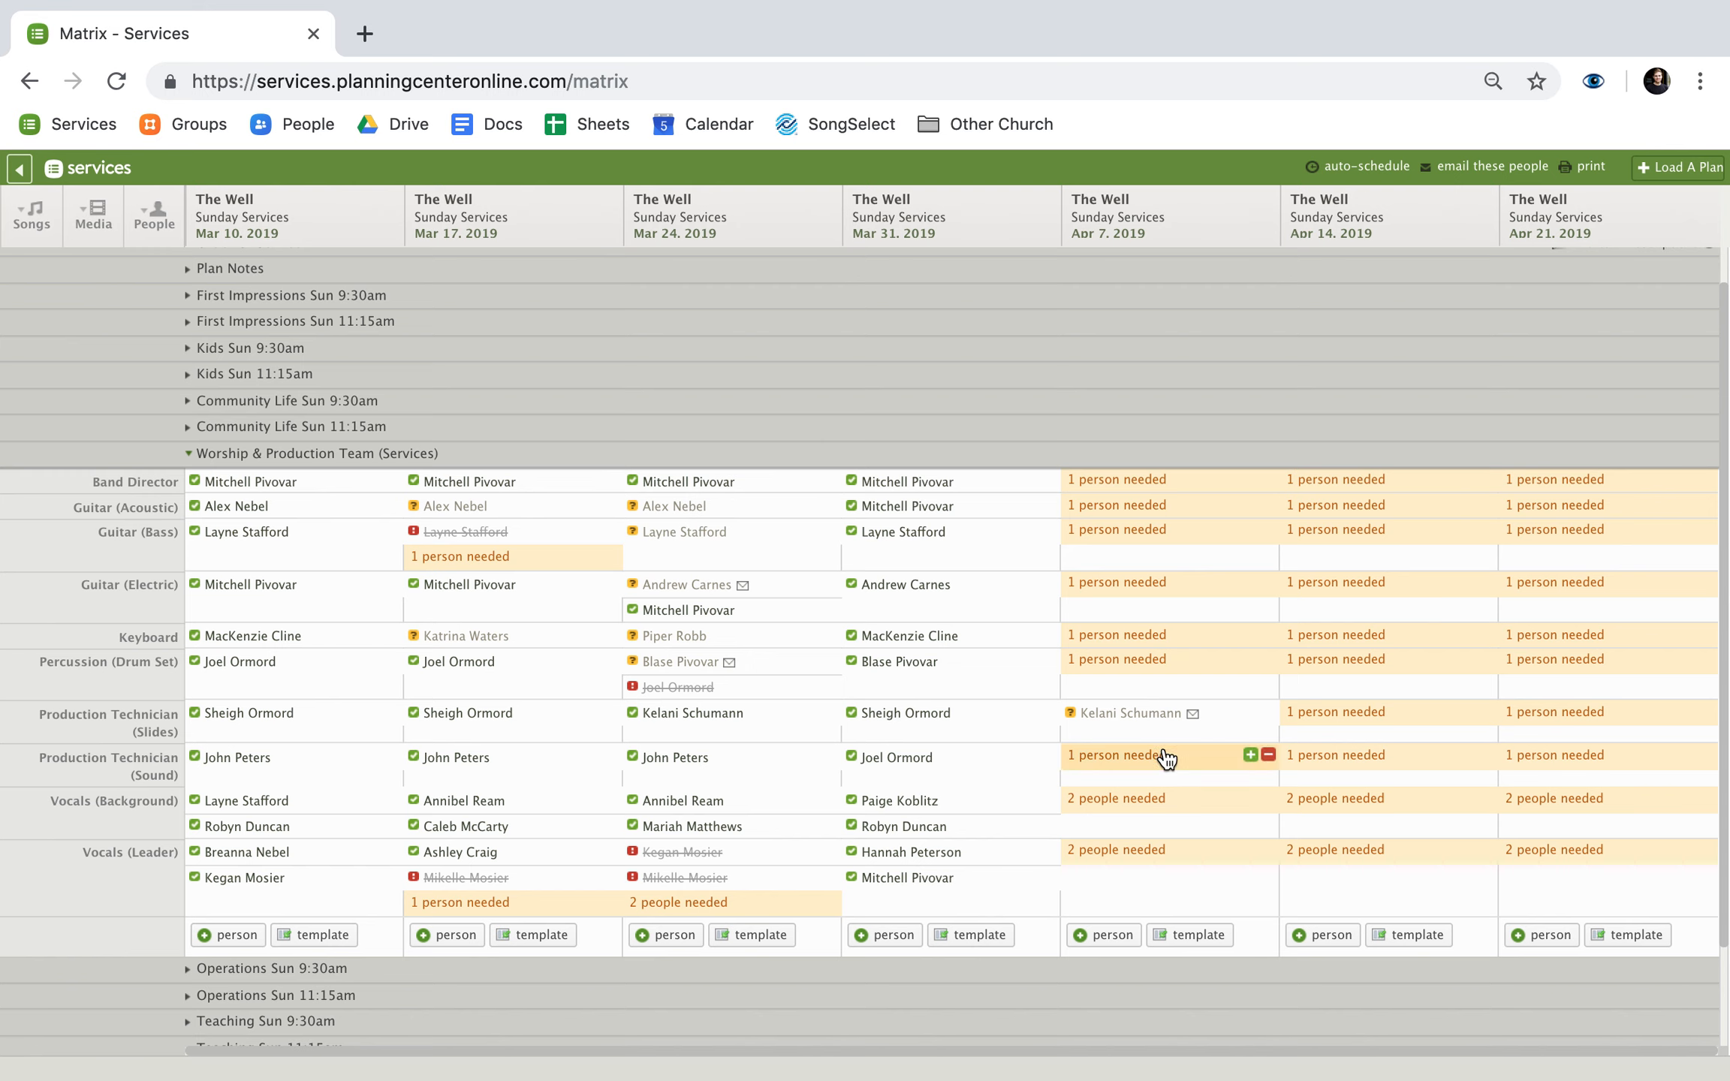
# - Schedule the first listed volunteer as Production Technician (Sound) for April 7, 2019
pyautogui.click(1118, 760)
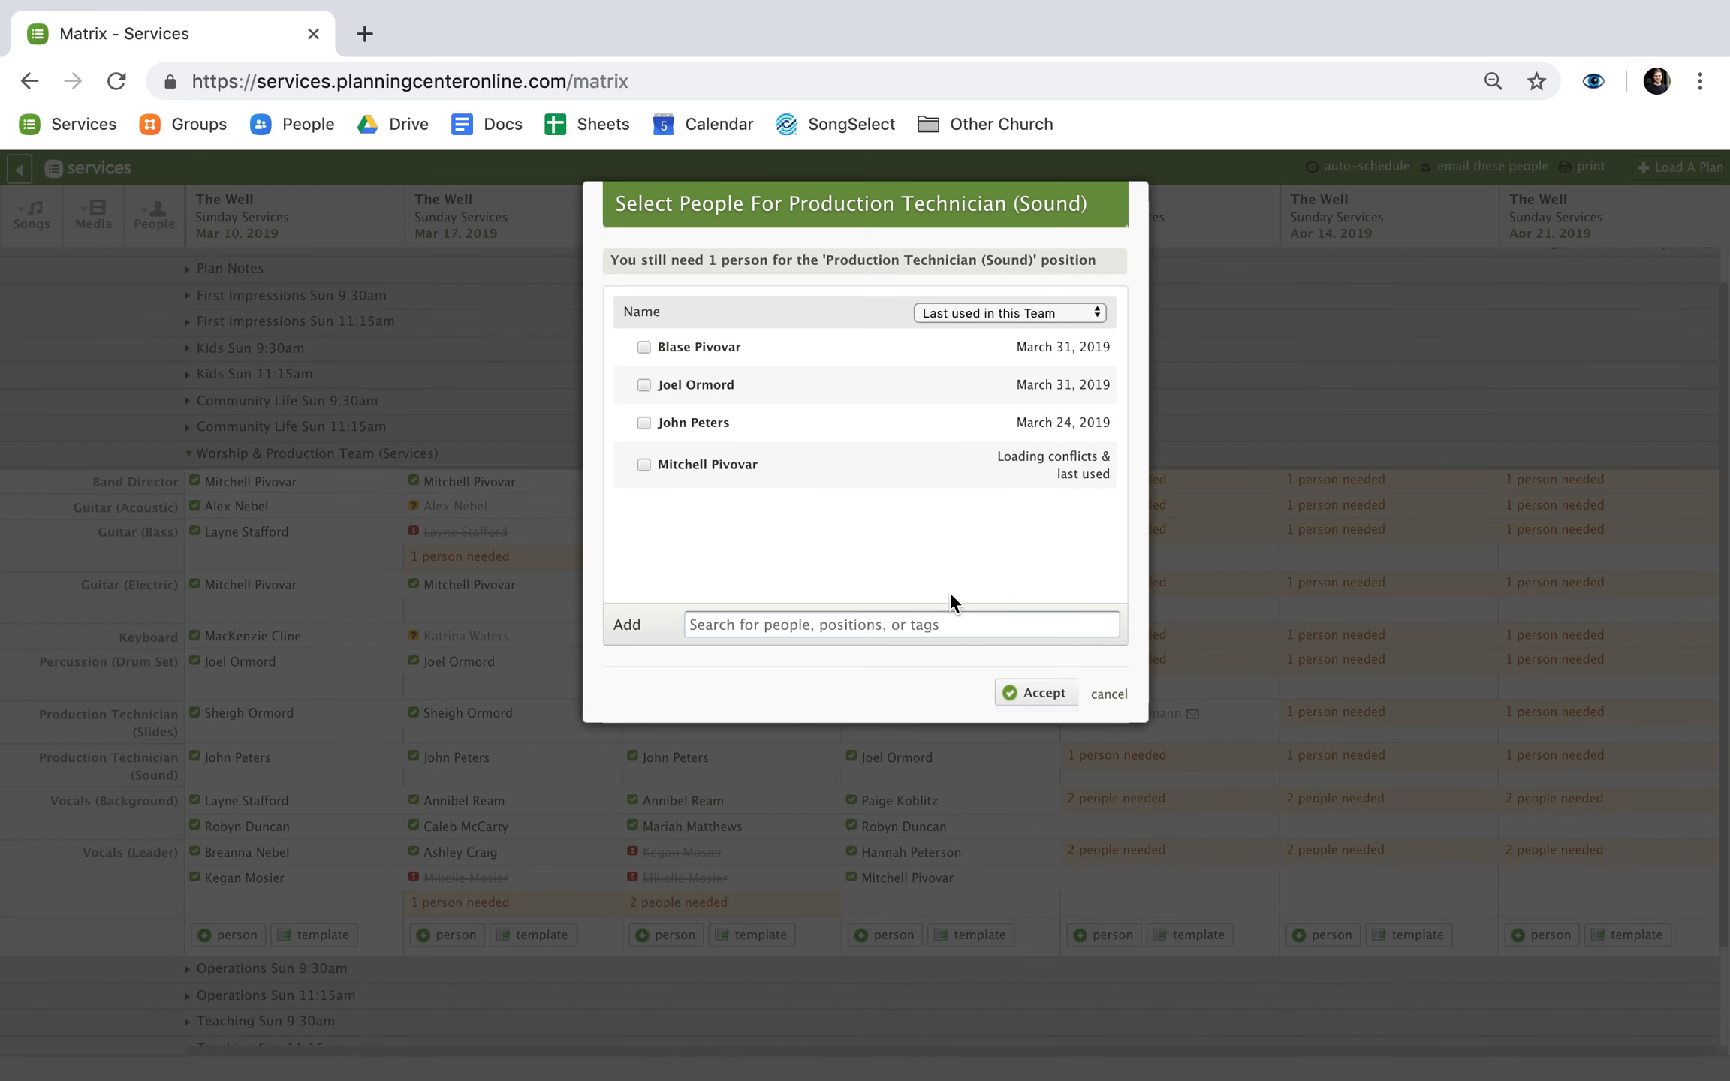
pyautogui.click(762, 359)
pyautogui.click(1034, 693)
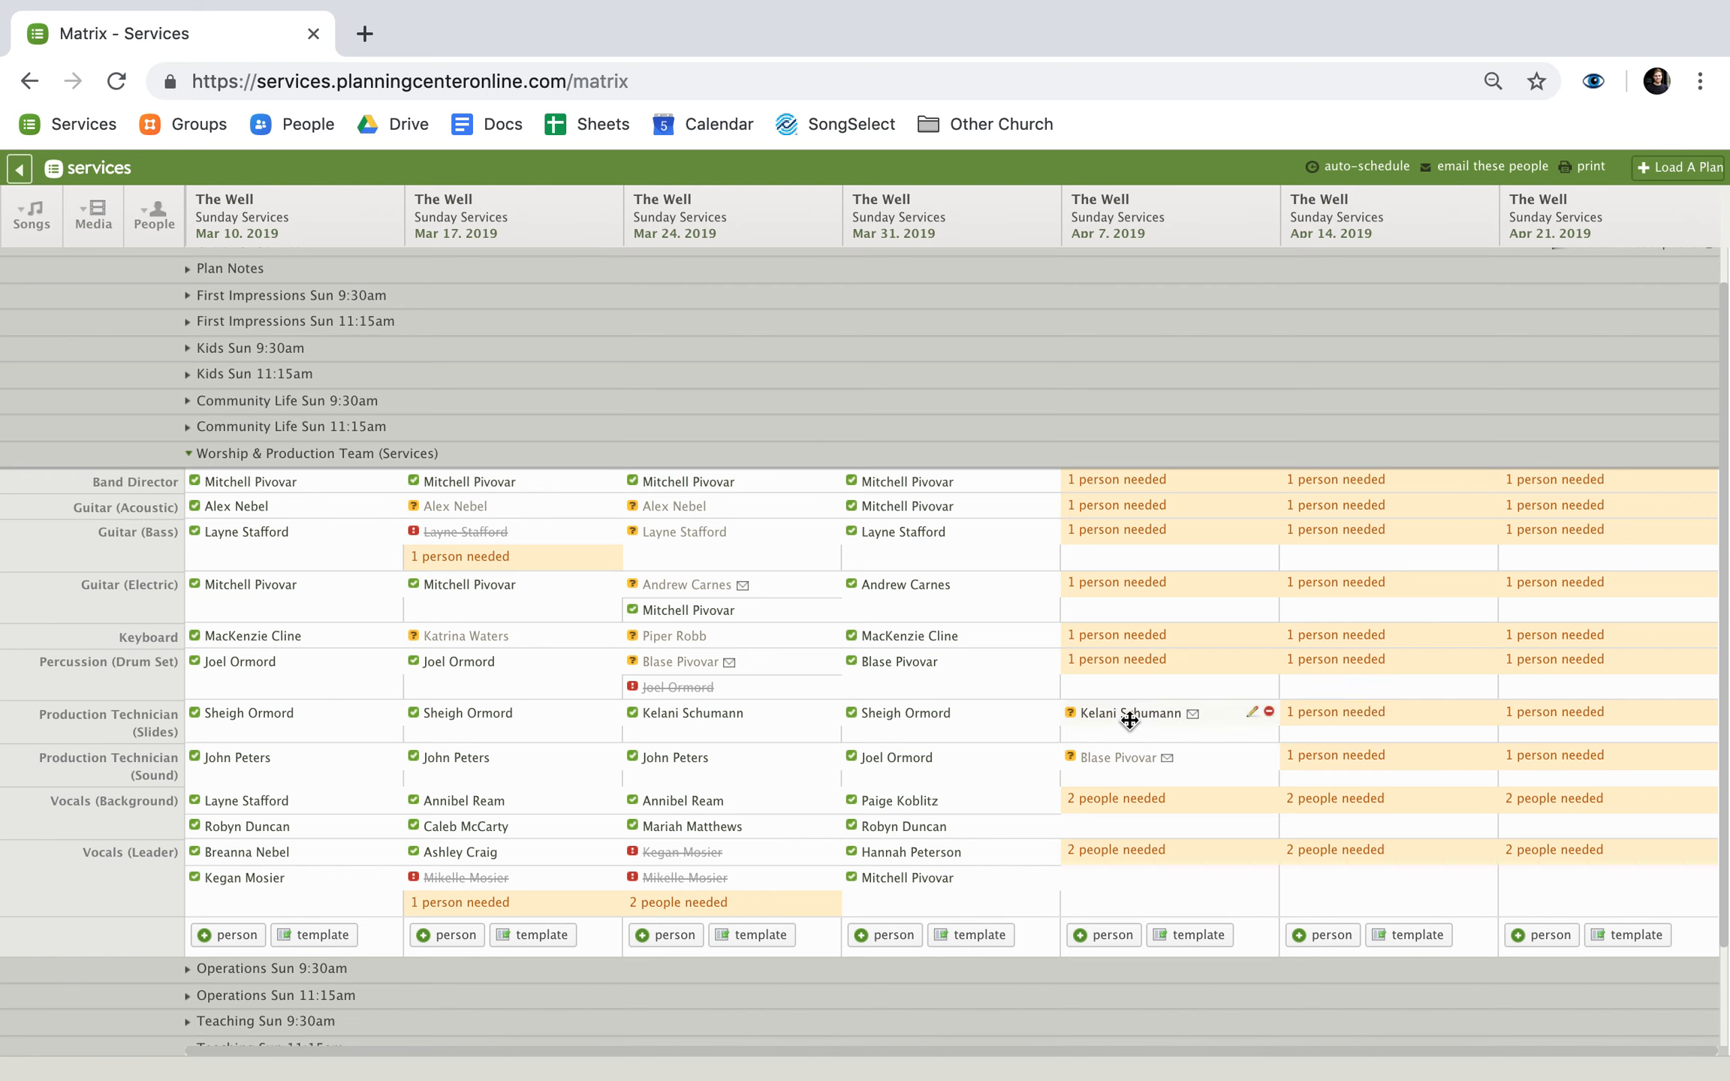
pyautogui.click(1338, 713)
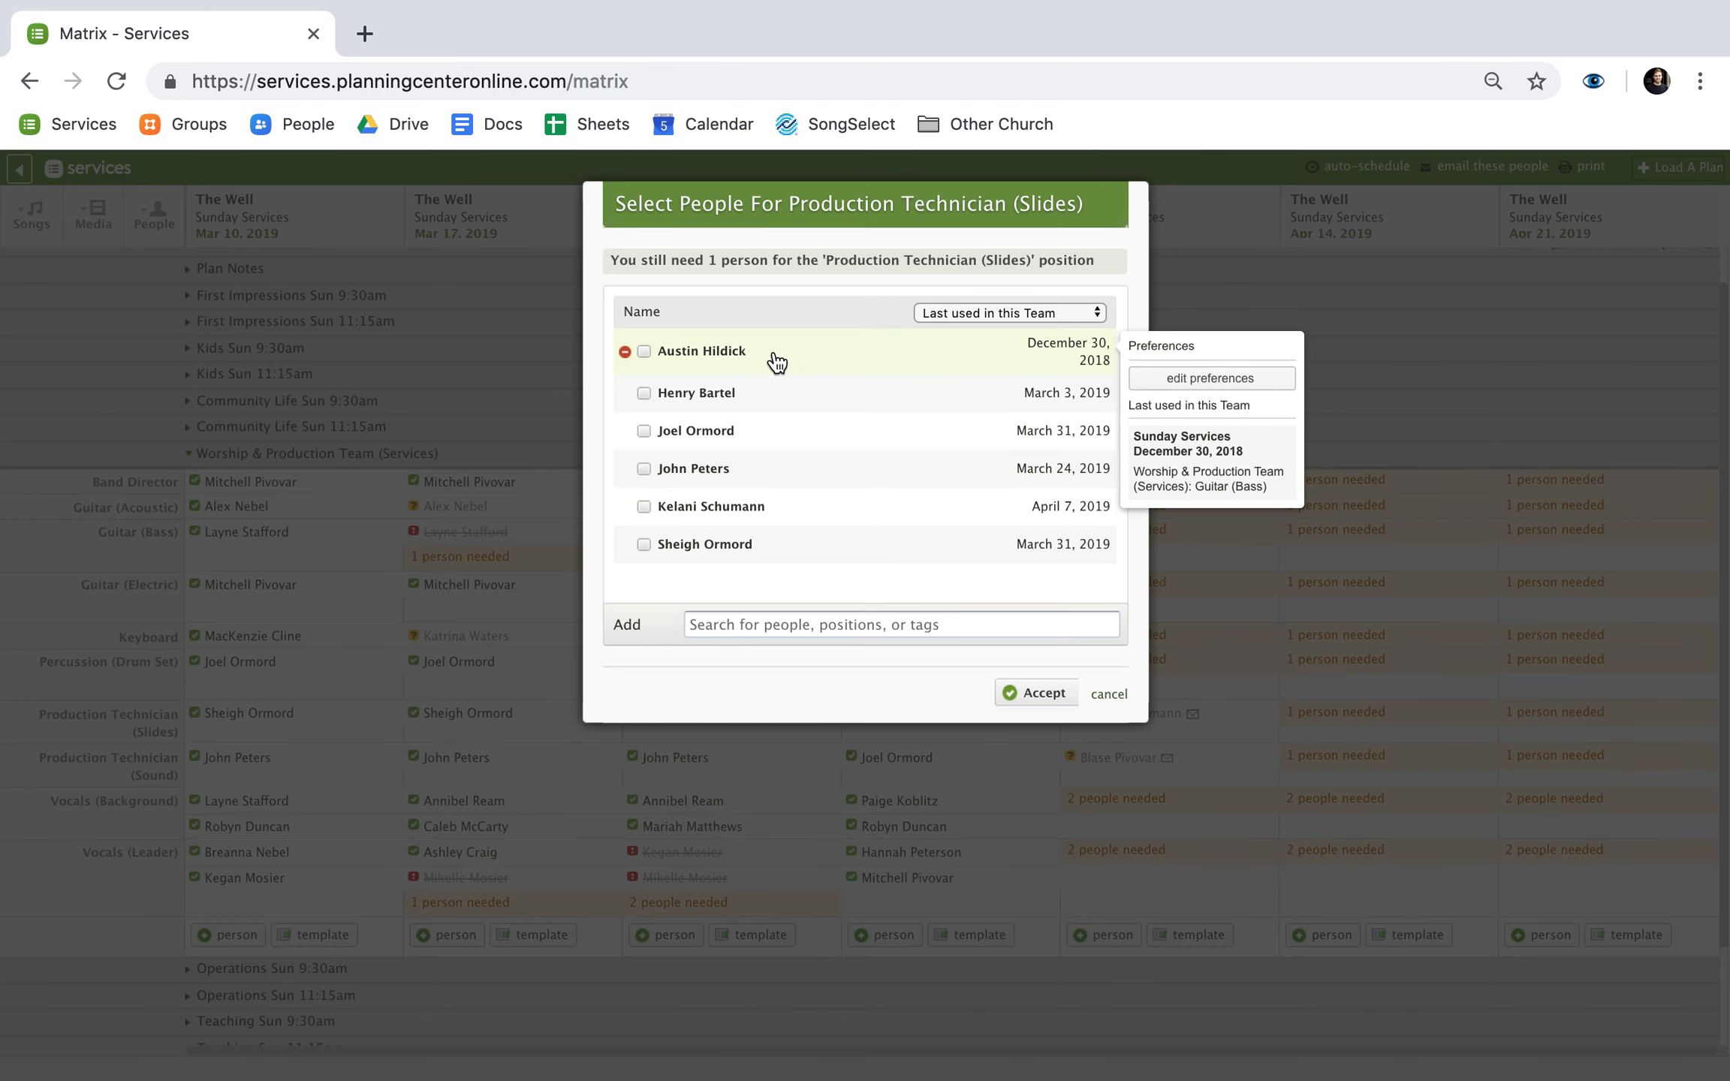
pyautogui.click(1100, 693)
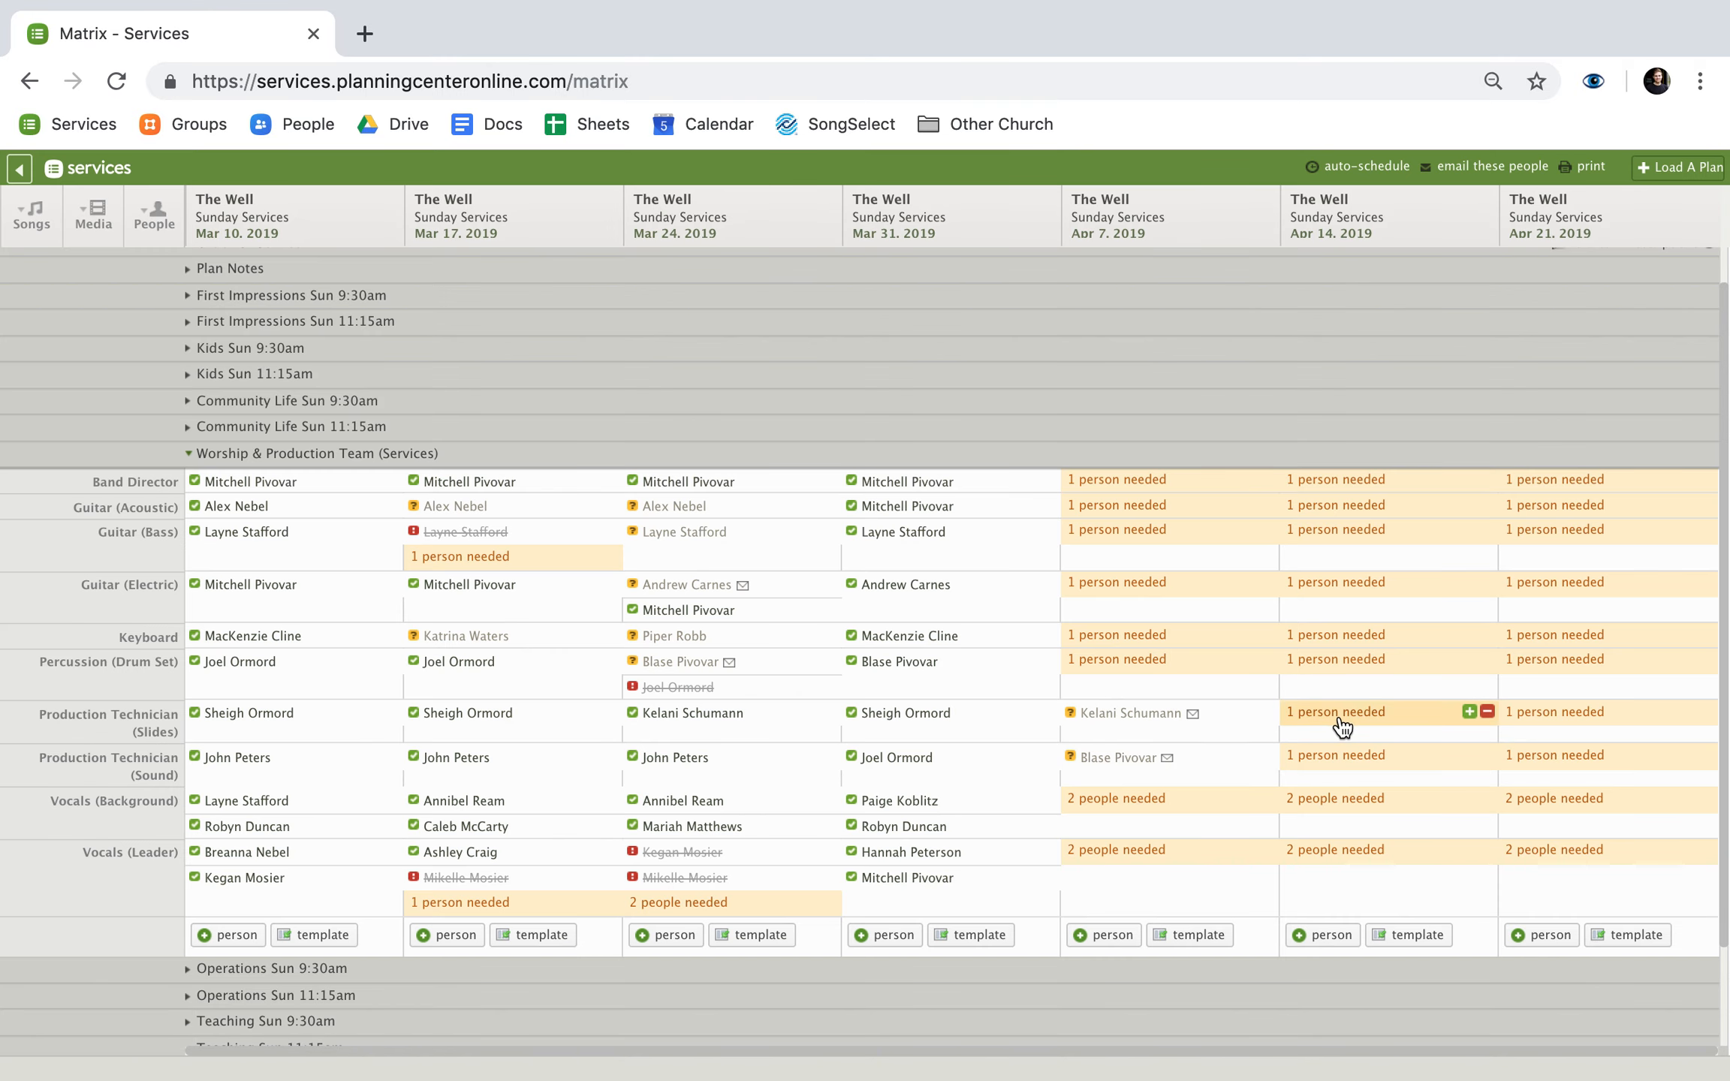
pyautogui.click(1339, 720)
pyautogui.click(1113, 694)
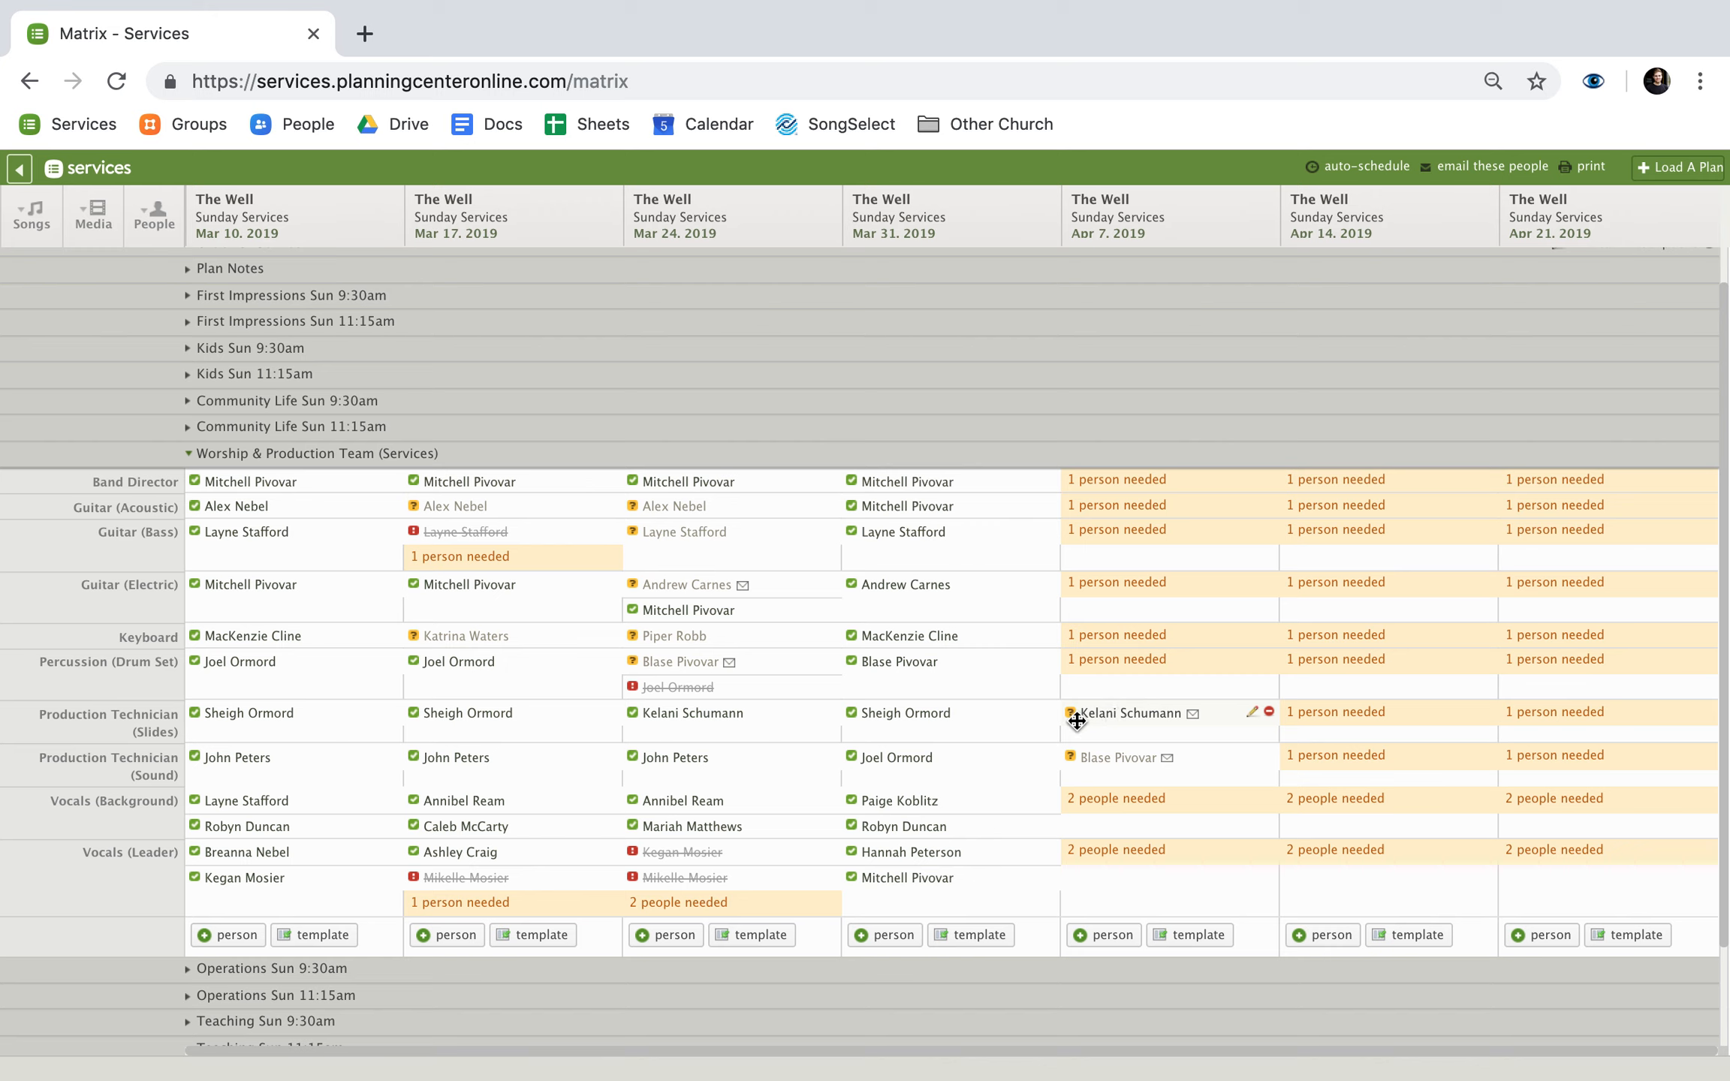
# - Schedule the volunteer last used on March 3, 2019 as Production Technician (Slides) for April 14, 2019
pyautogui.click(1348, 721)
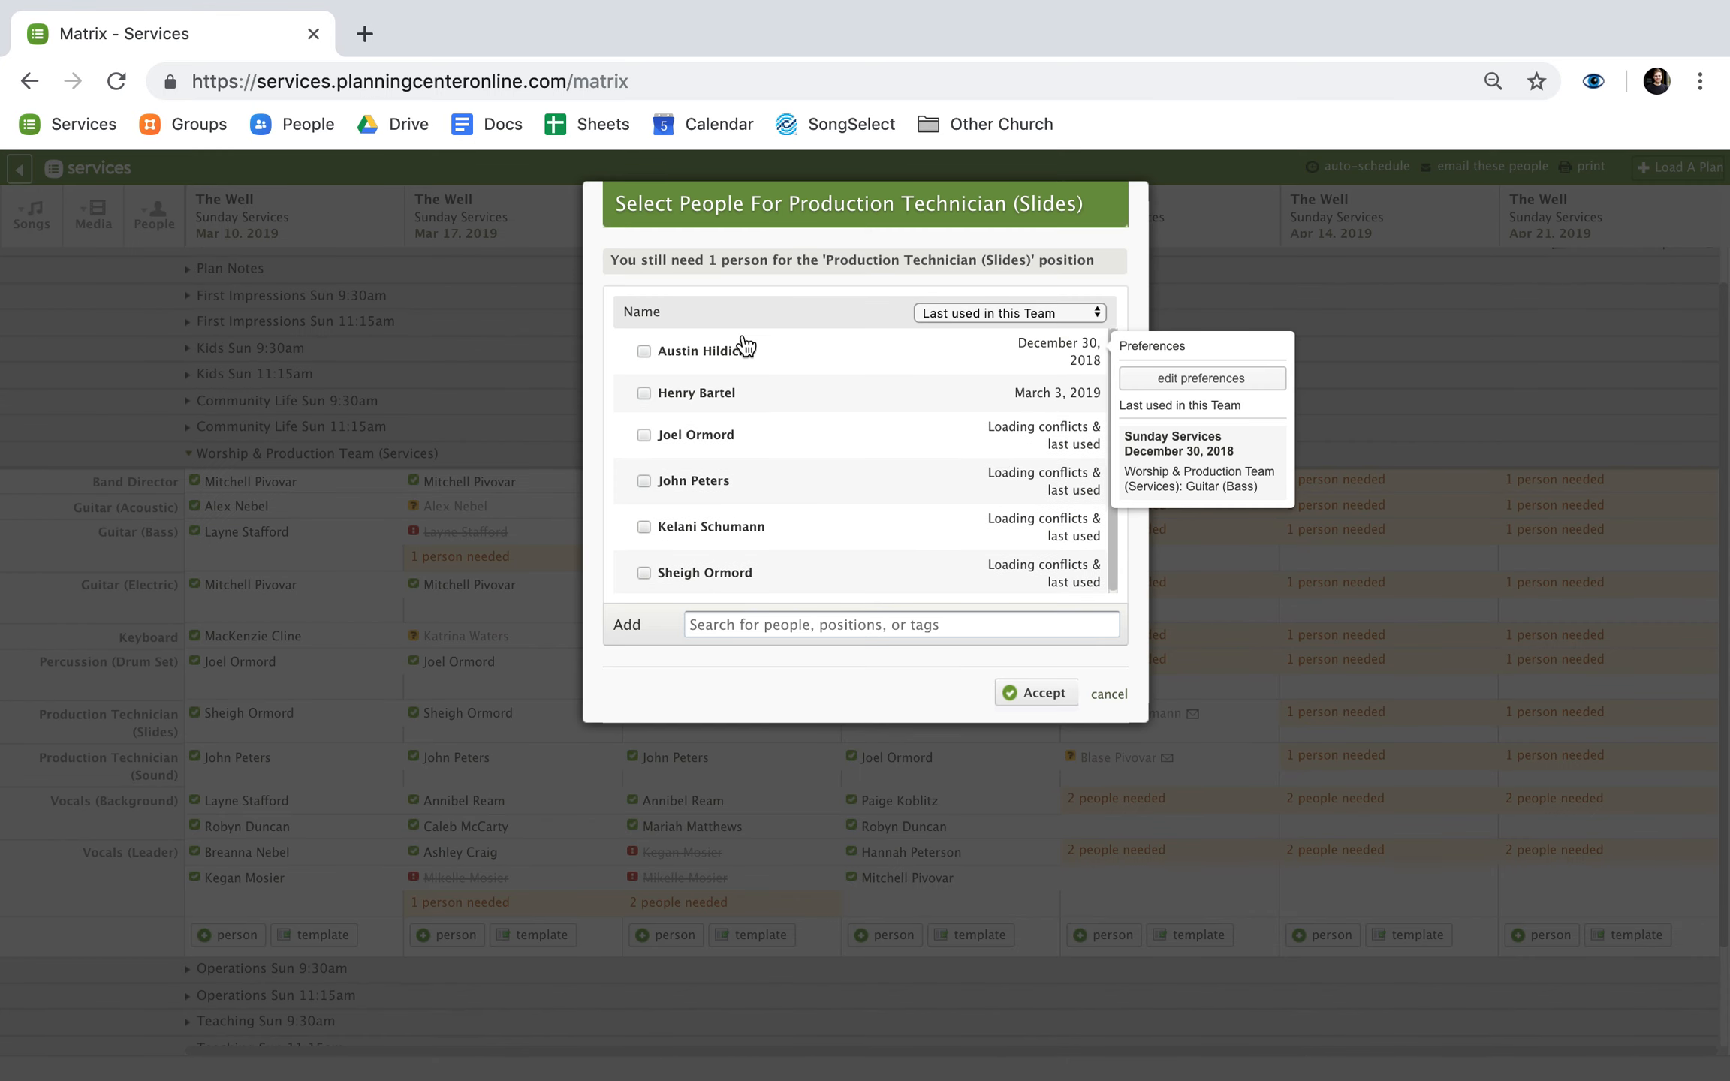
pyautogui.click(728, 393)
pyautogui.click(1036, 692)
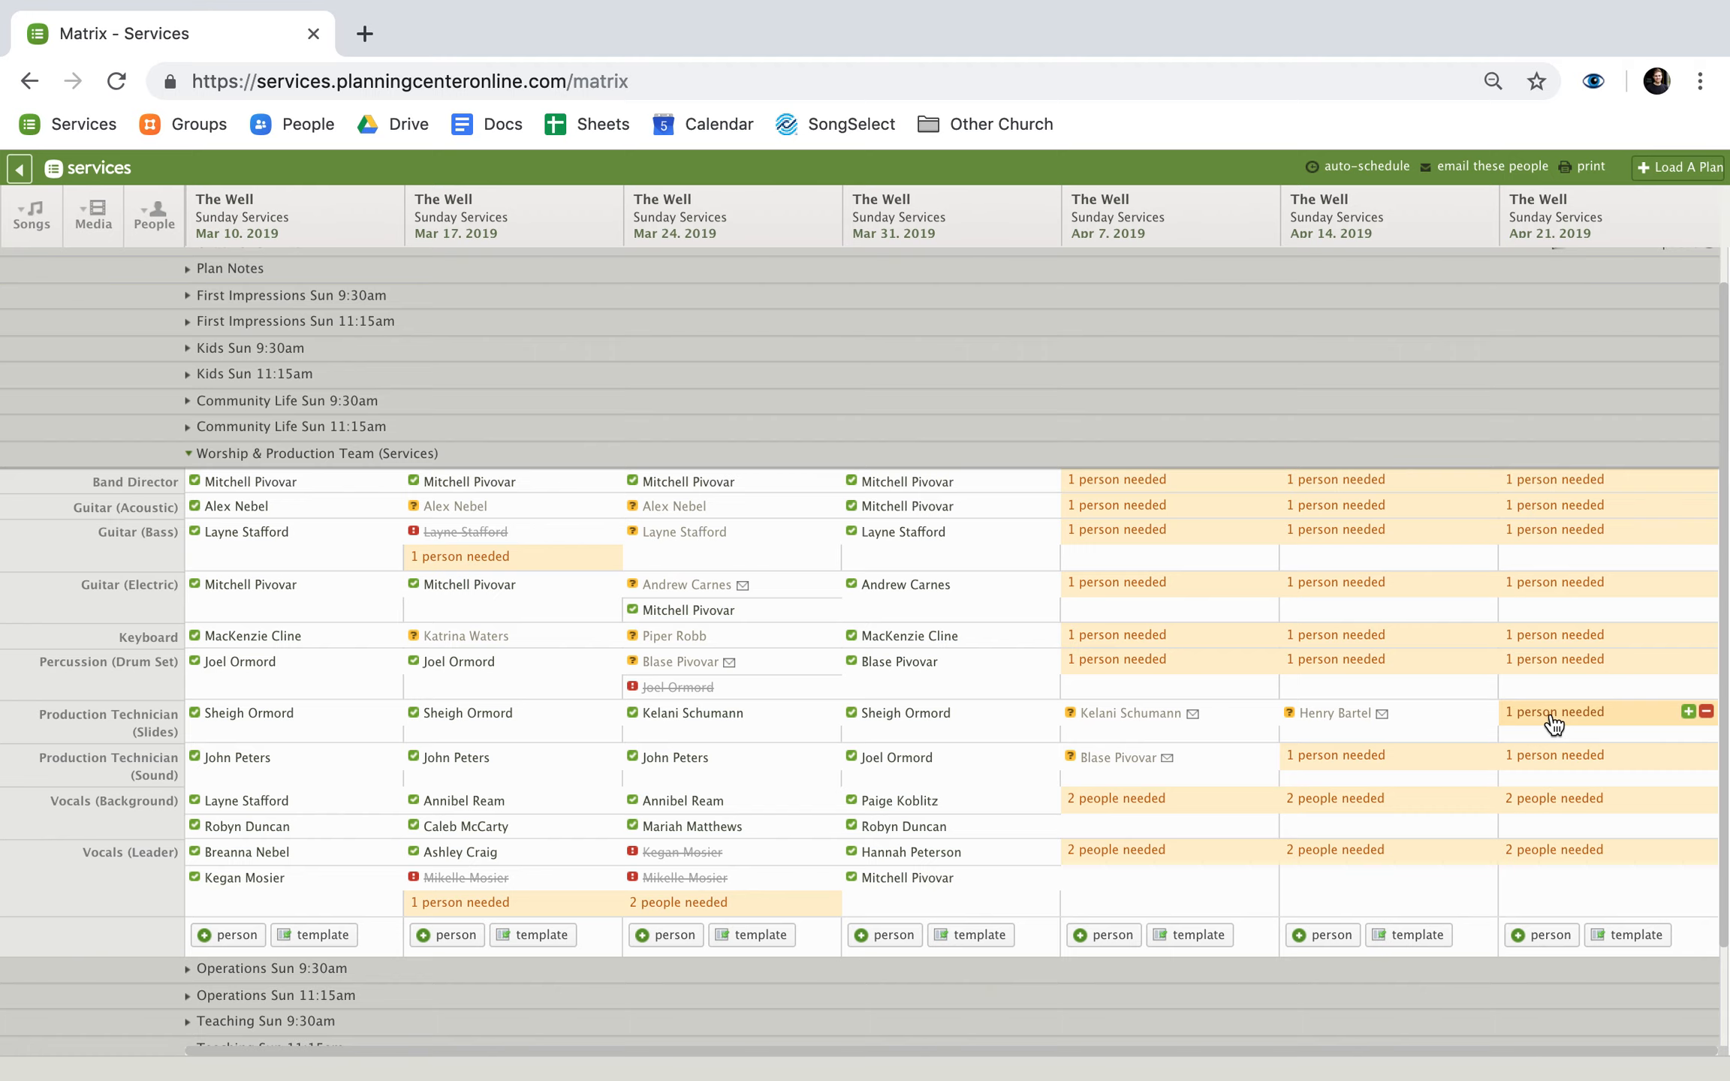
# - Schedule the volunteer last used on December 30, 2018 as Production Technician (Slides) for April 21, 2019
pyautogui.click(1536, 715)
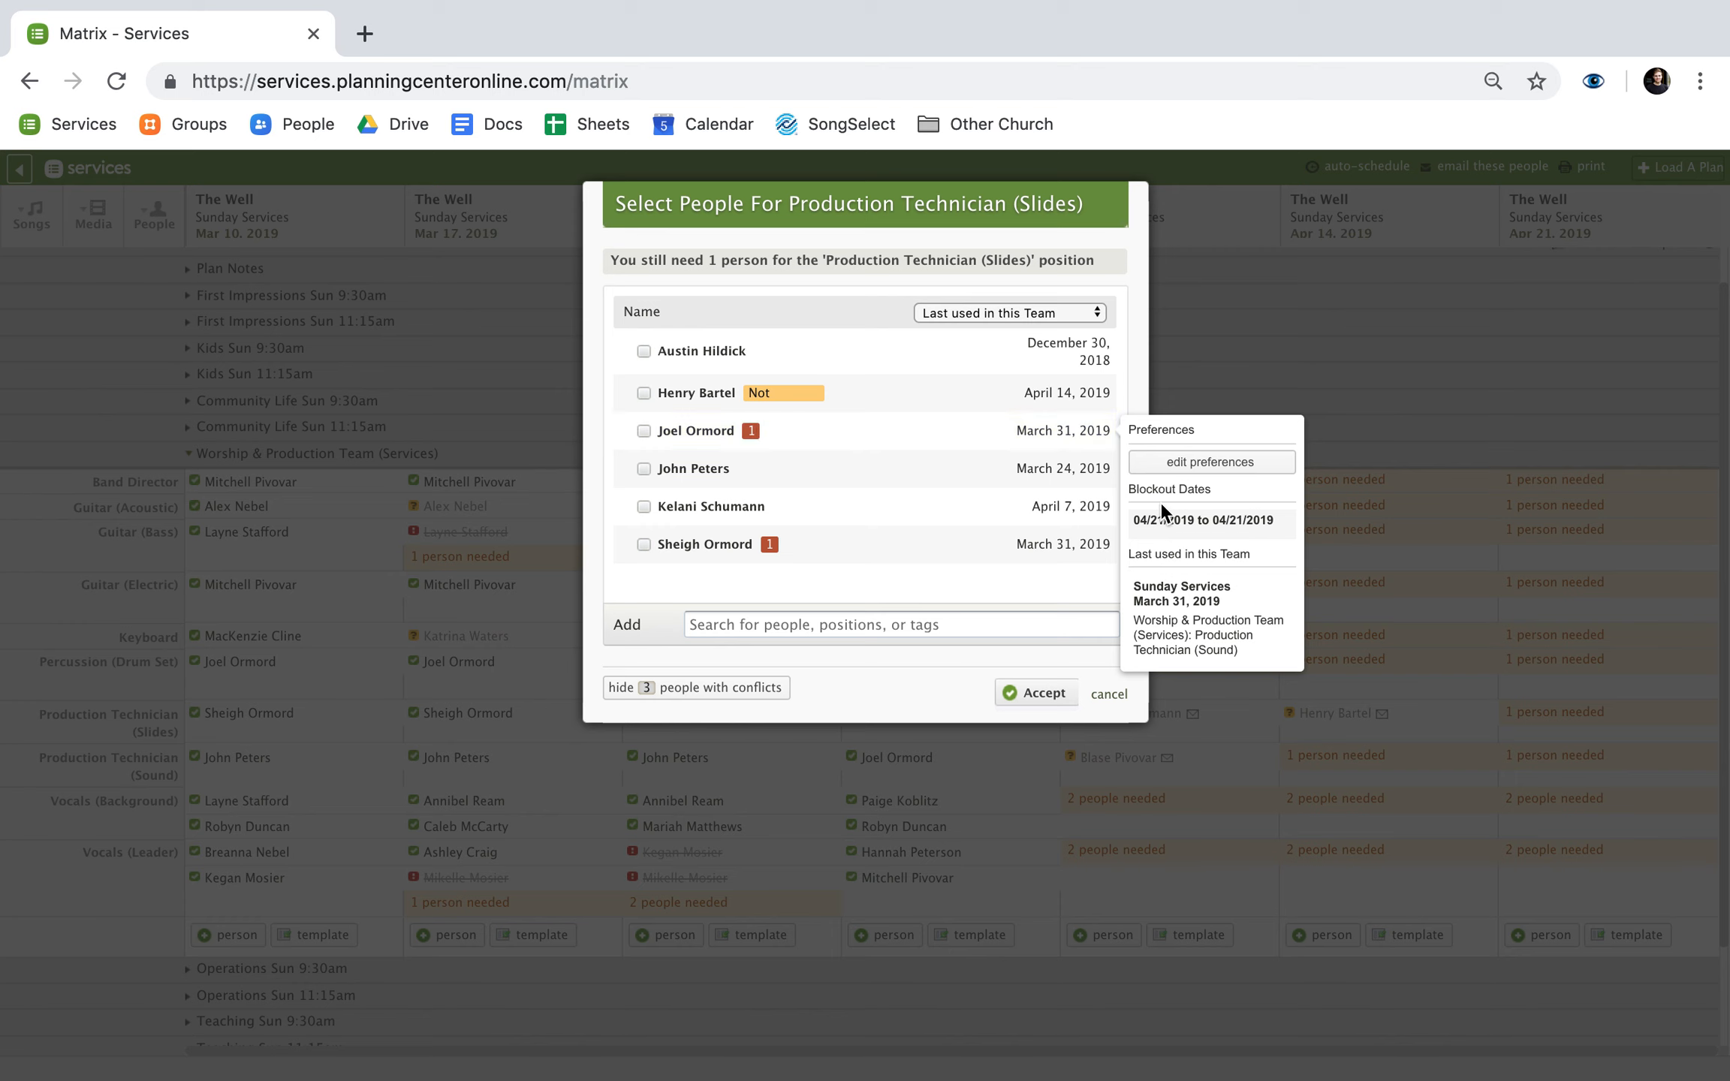
pyautogui.click(680, 365)
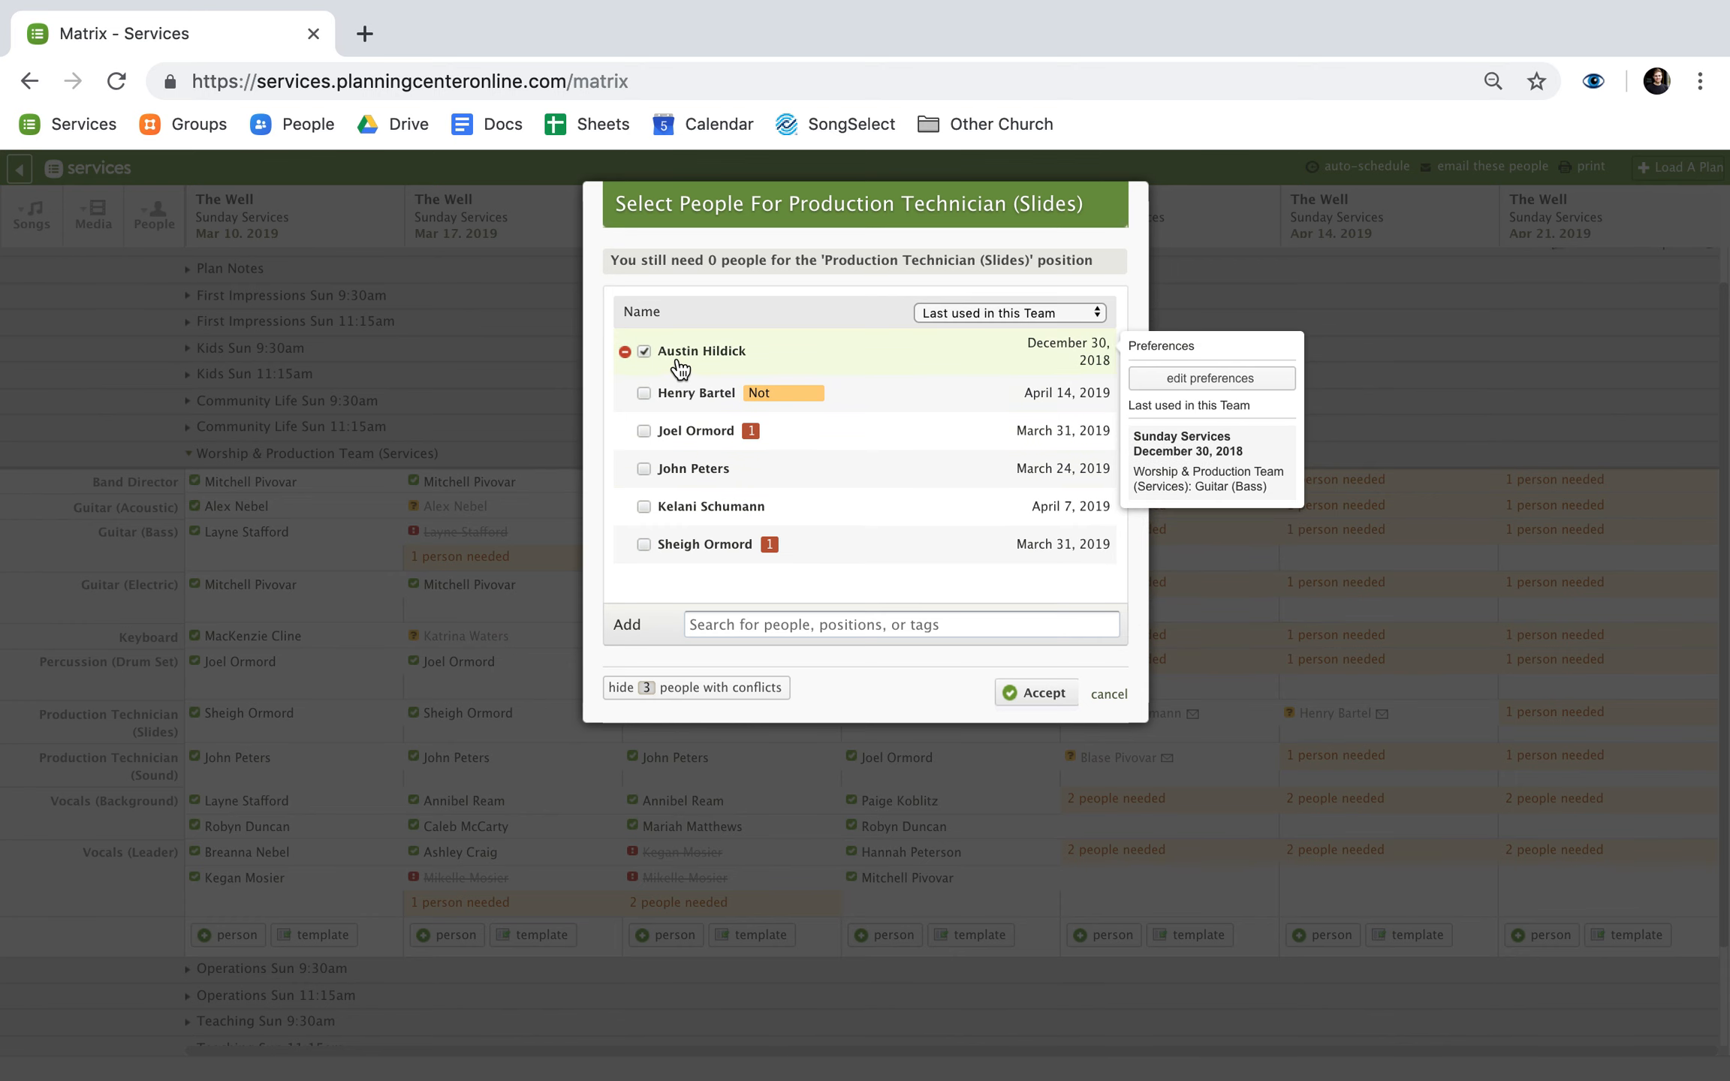
pyautogui.click(1003, 695)
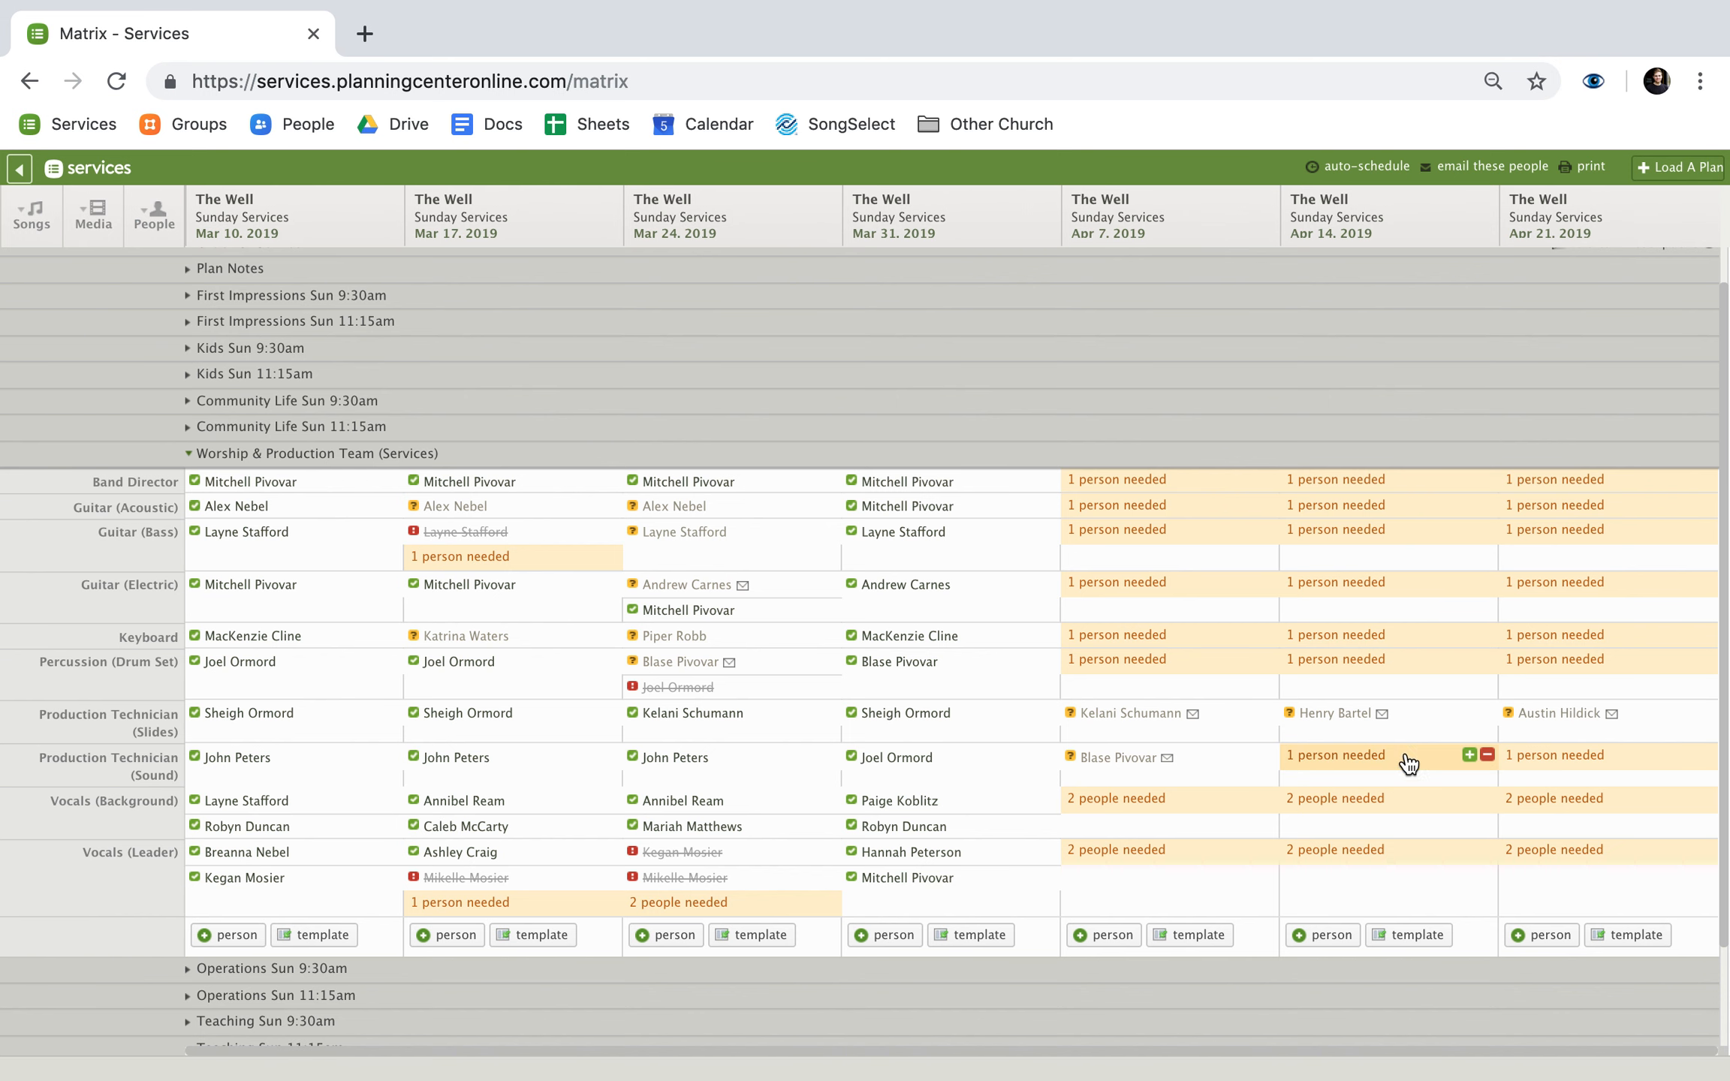
# - Schedule the volunteer who ran sound on March 31 as Production Technician (Sound) for April 14, 2019
pyautogui.click(1352, 756)
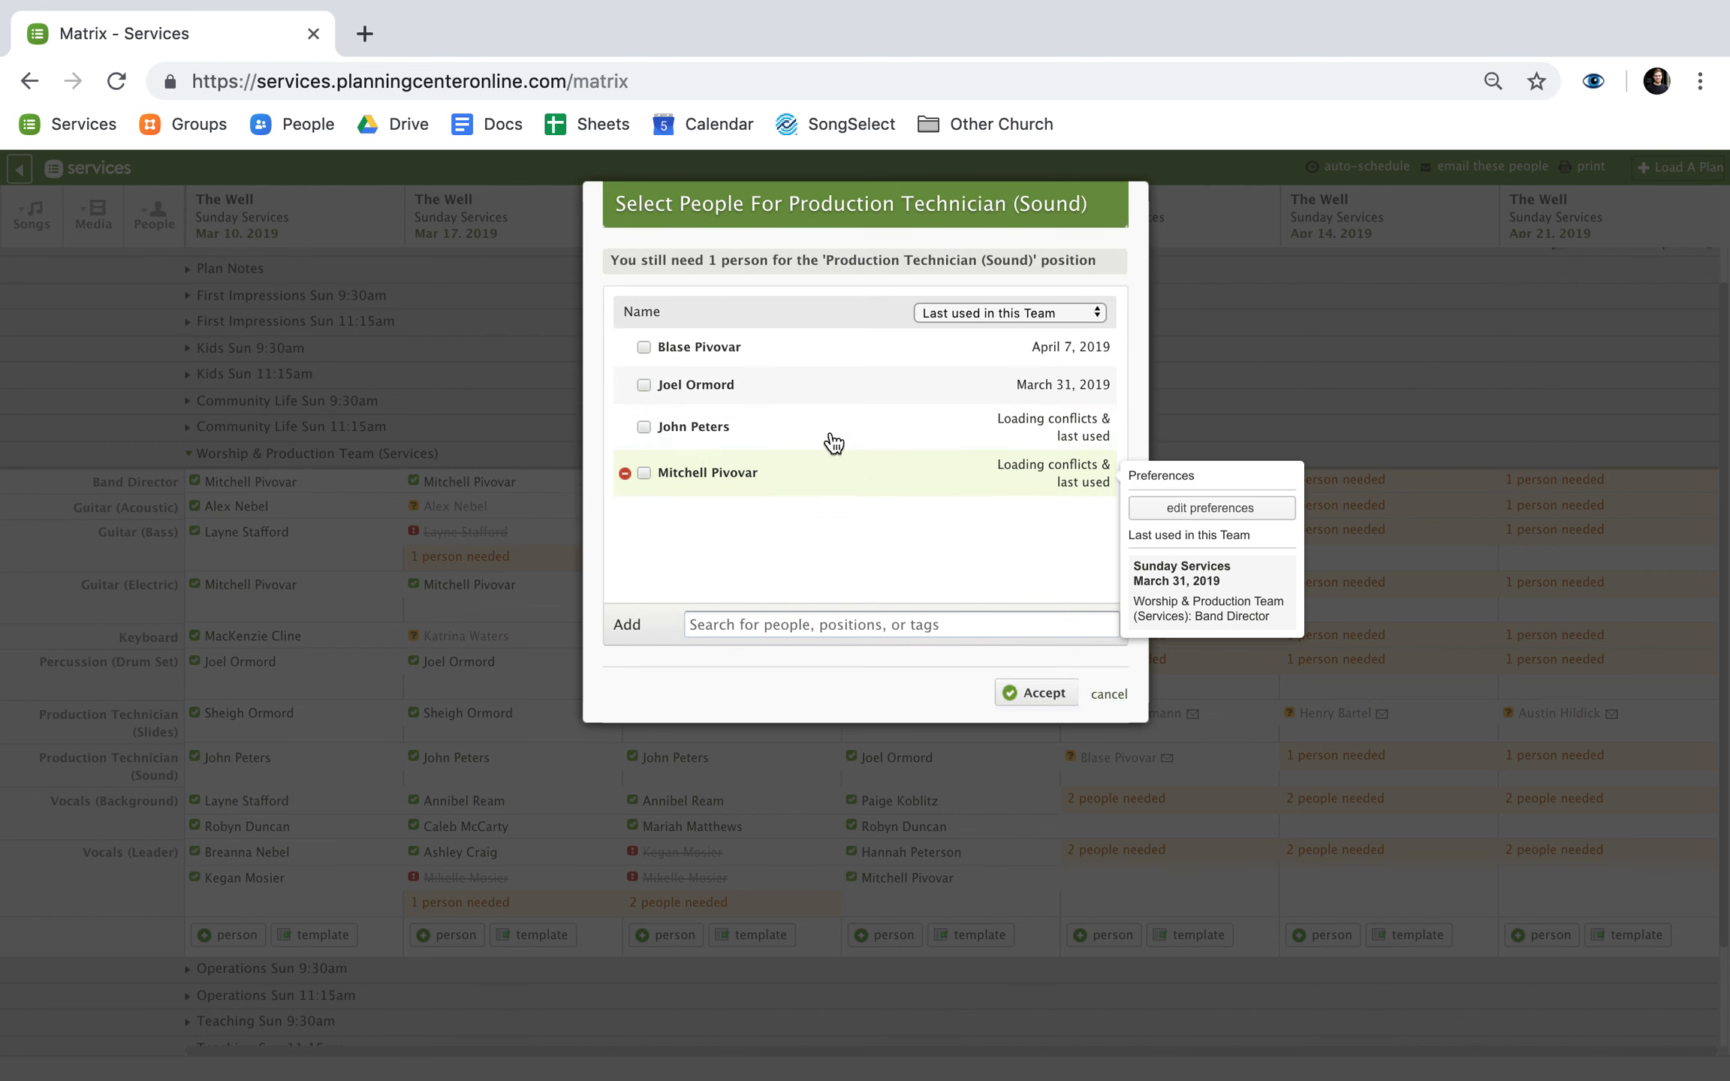
pyautogui.click(784, 392)
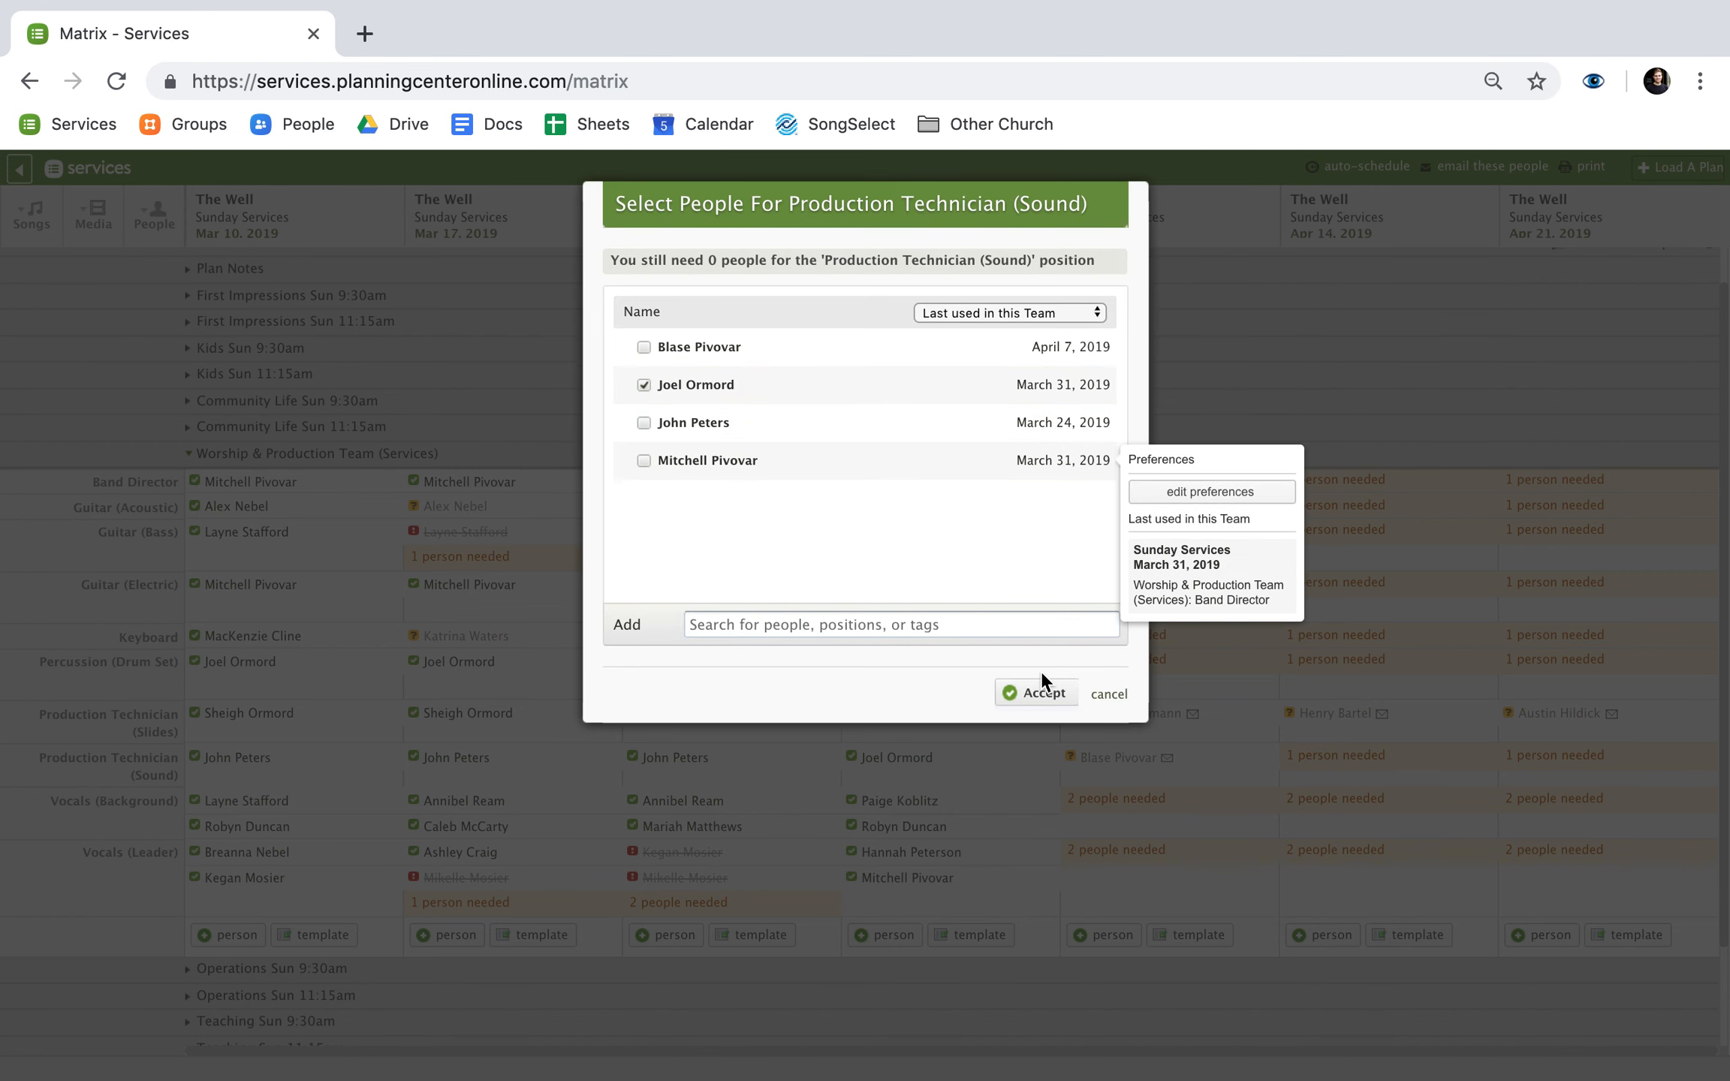
pyautogui.click(1039, 691)
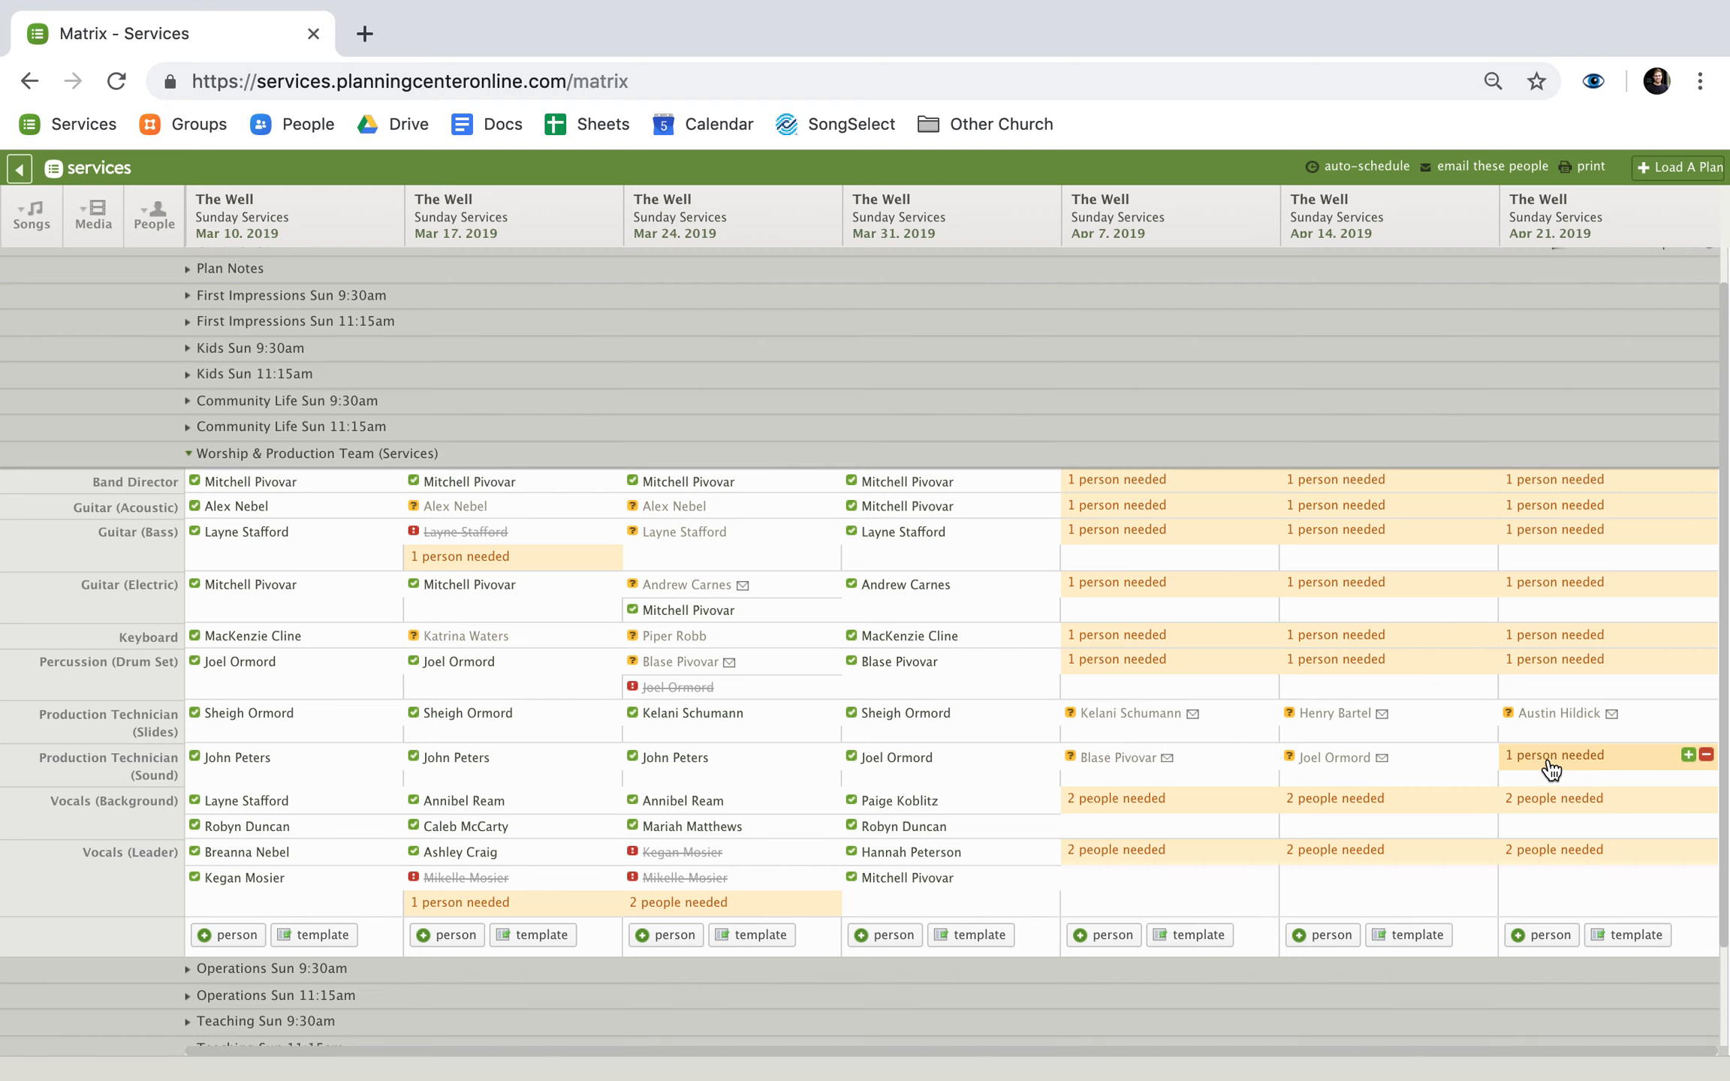
# - Schedule the March 31 band director as Production Technician (Sound) for April 21, 2019
pyautogui.click(1553, 758)
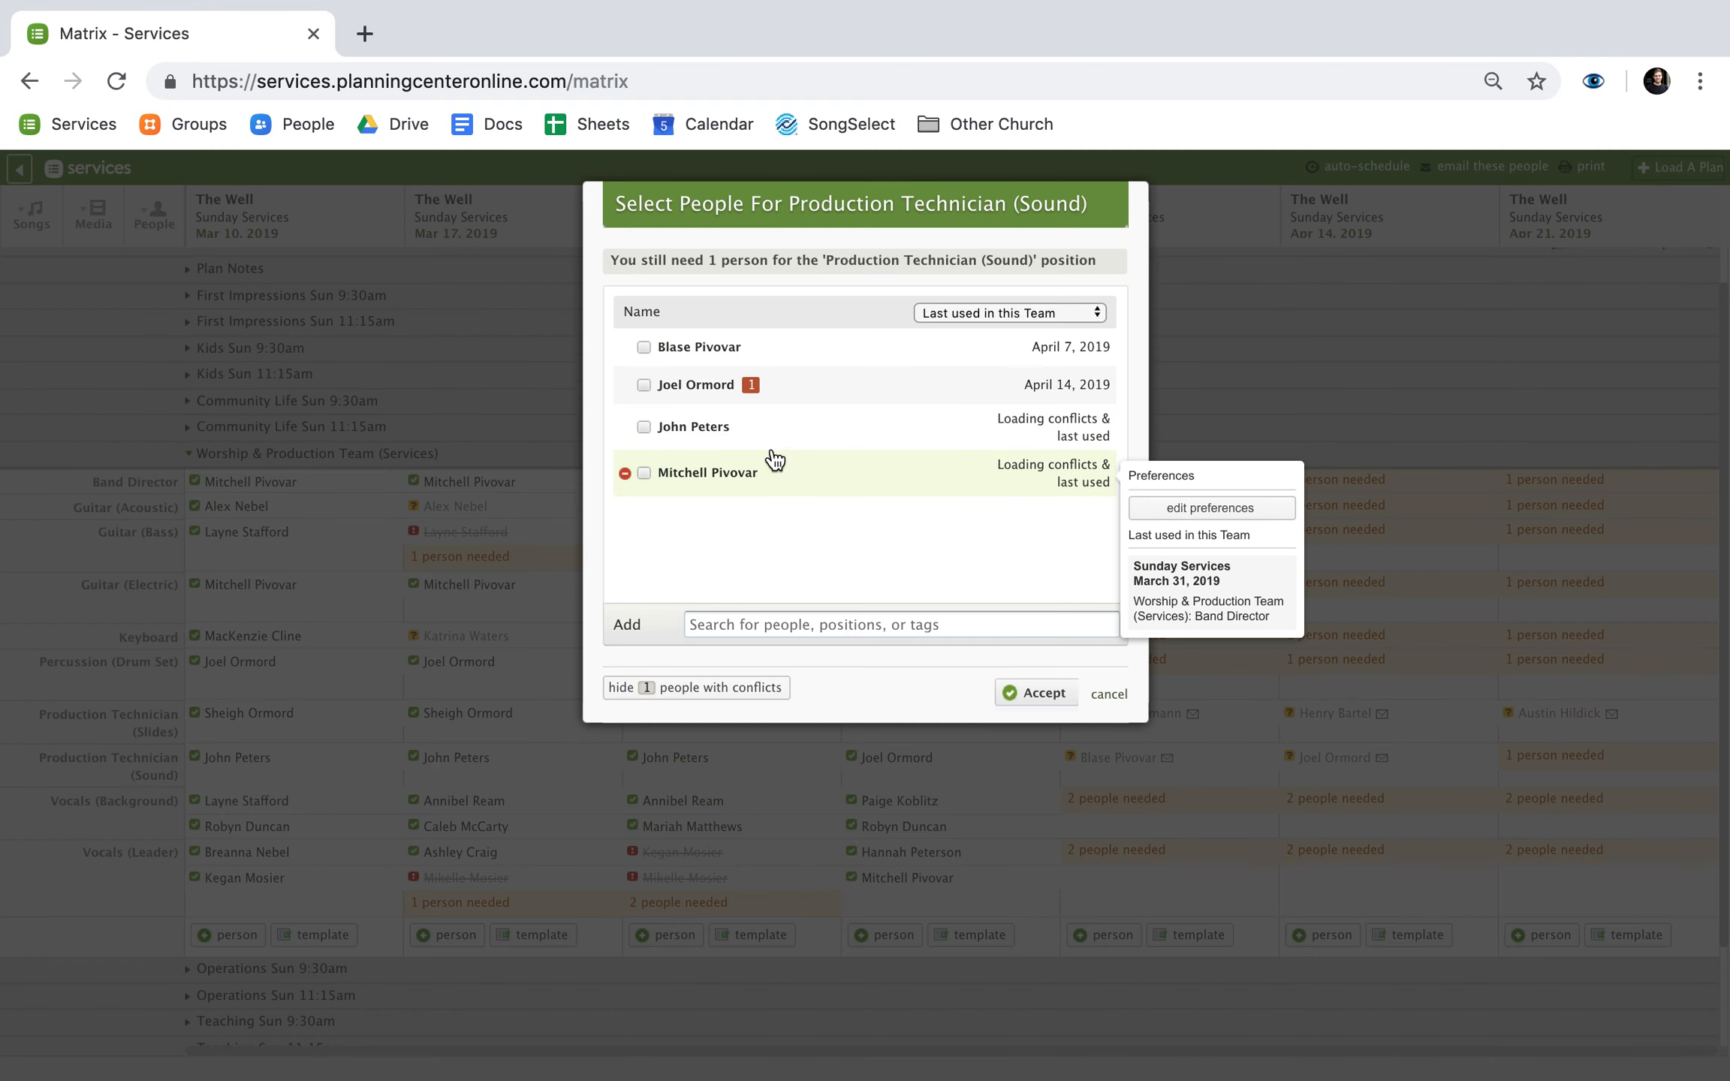
pyautogui.click(751, 461)
pyautogui.click(1036, 692)
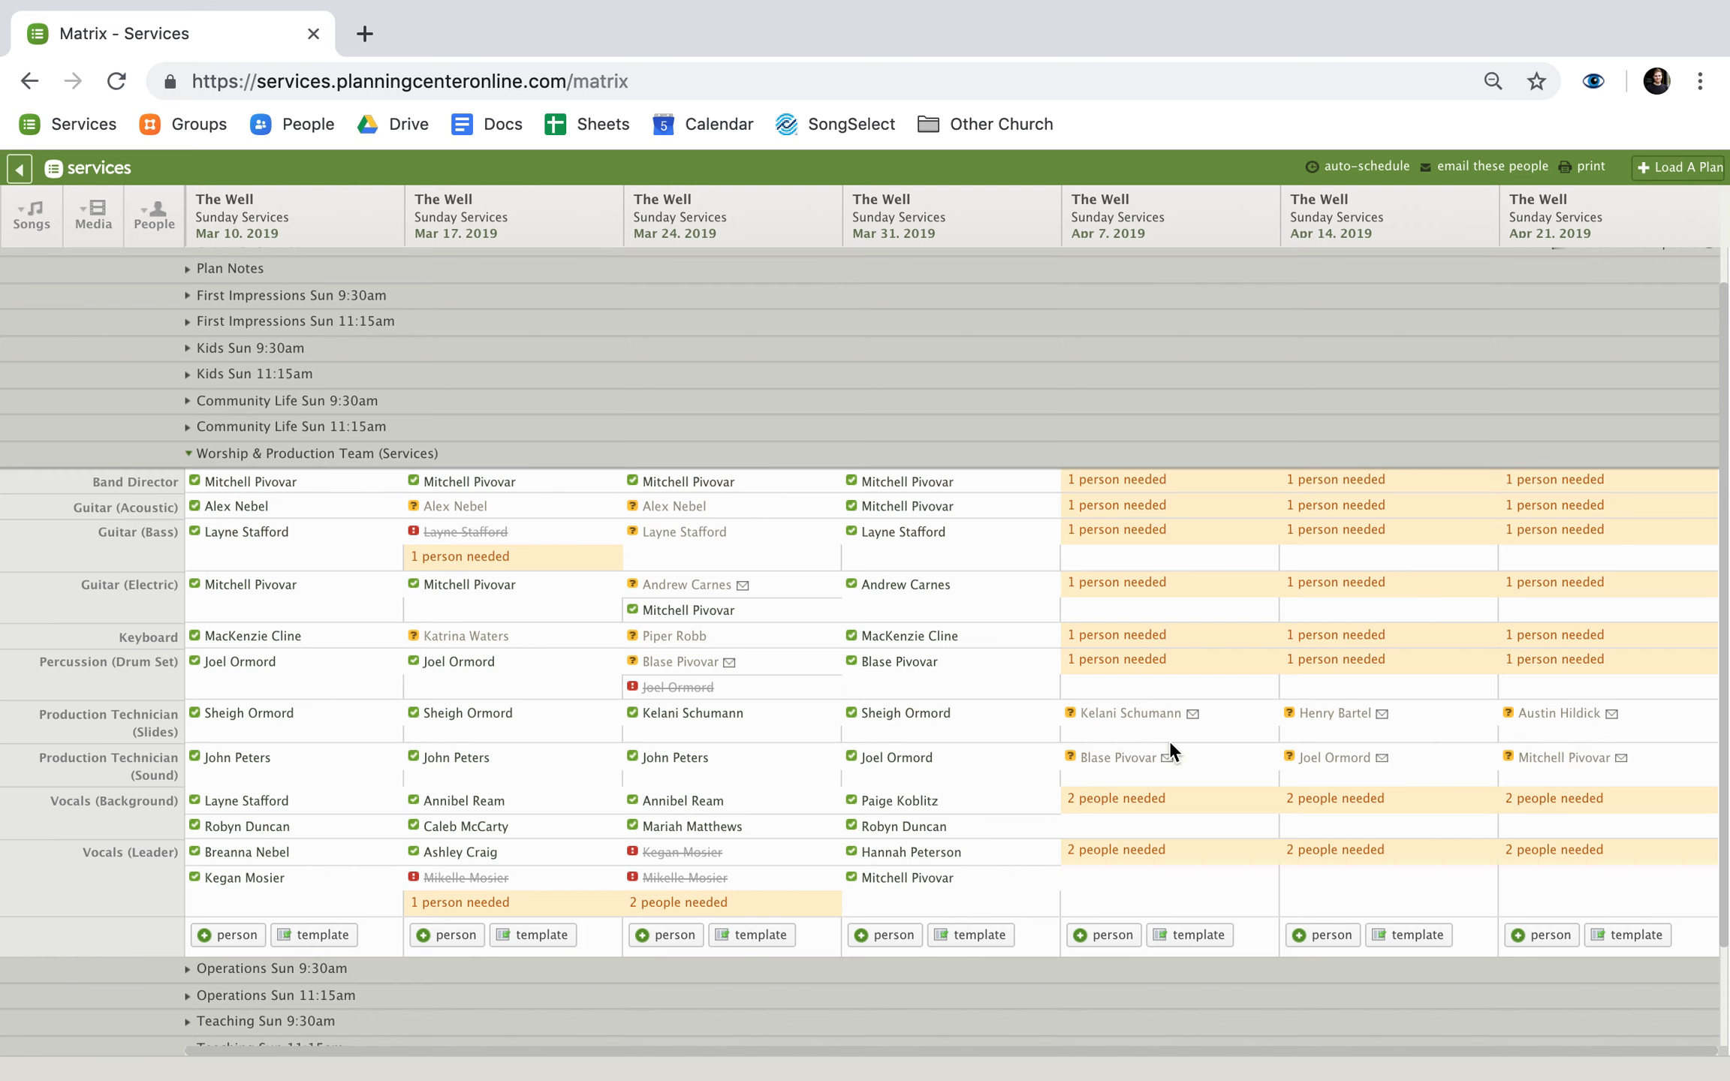
# - Limit the prepared-notifications email to the April 7, 14 and 21, 2019 plans and the Worship & Production Team, and cancel it unsent
pyautogui.click(1467, 170)
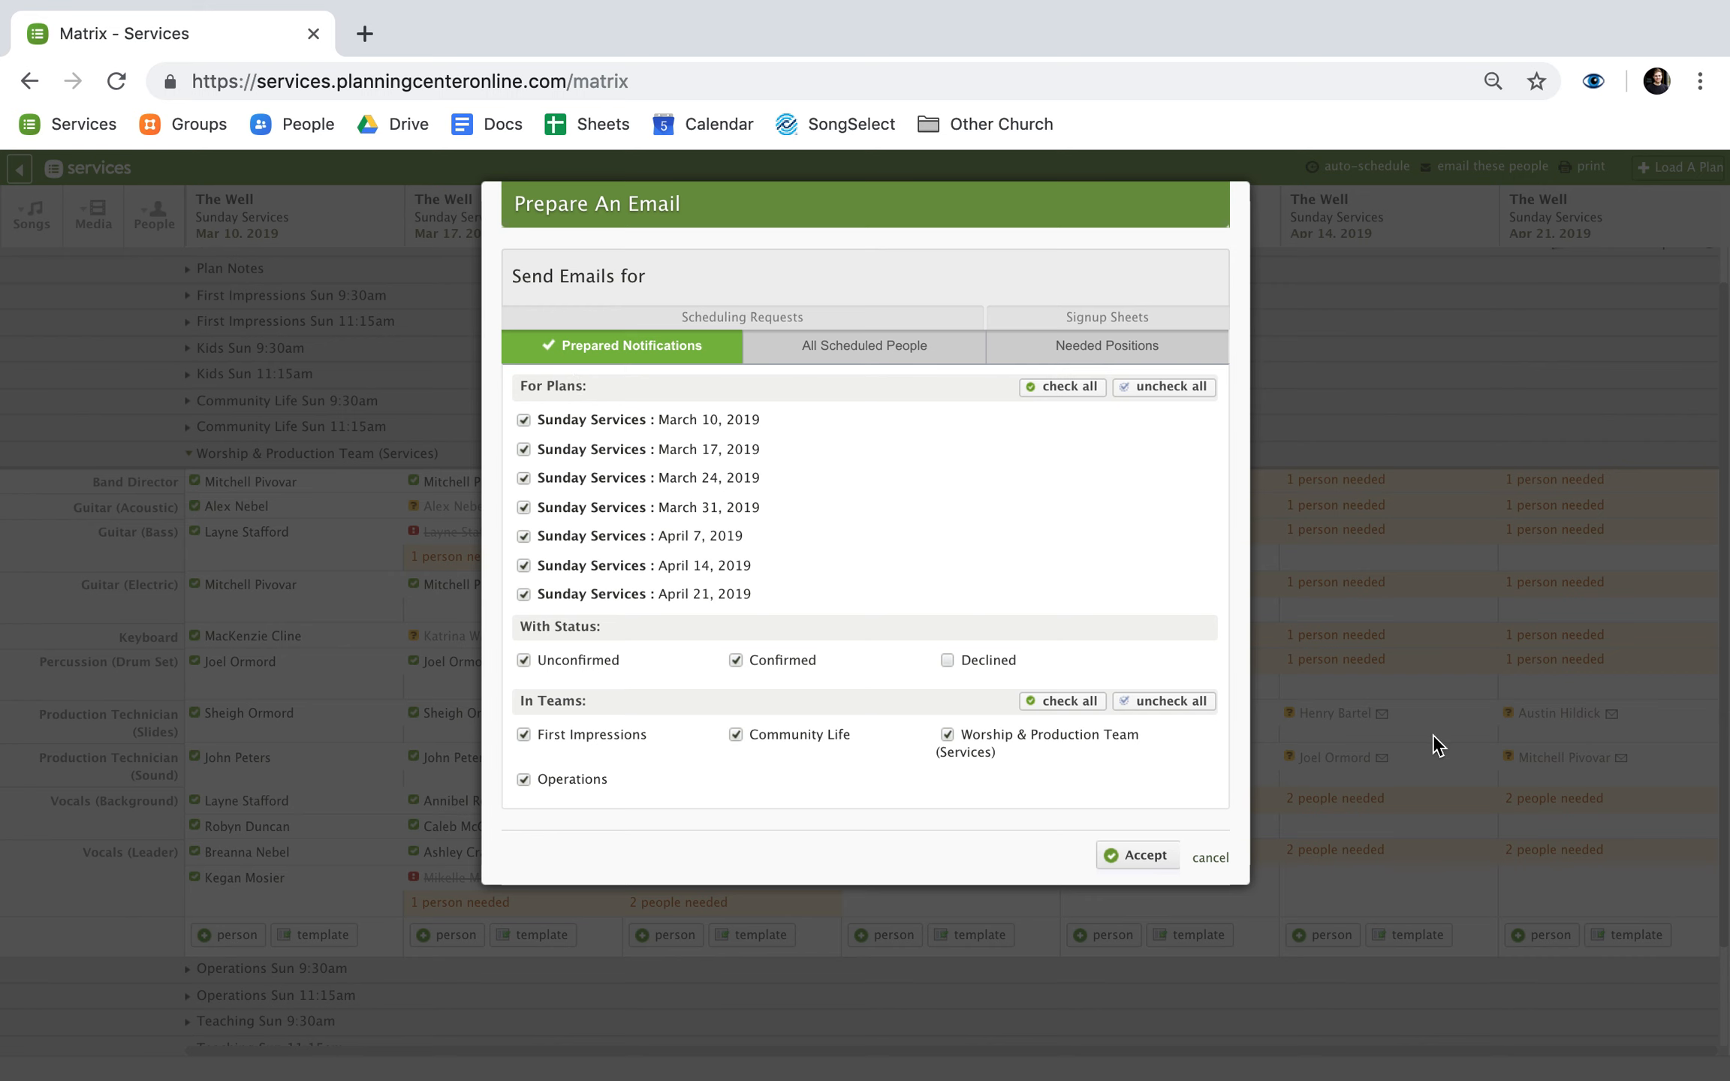
pyautogui.click(523, 420)
pyautogui.click(524, 450)
pyautogui.click(523, 478)
pyautogui.click(523, 508)
pyautogui.click(524, 536)
pyautogui.click(523, 781)
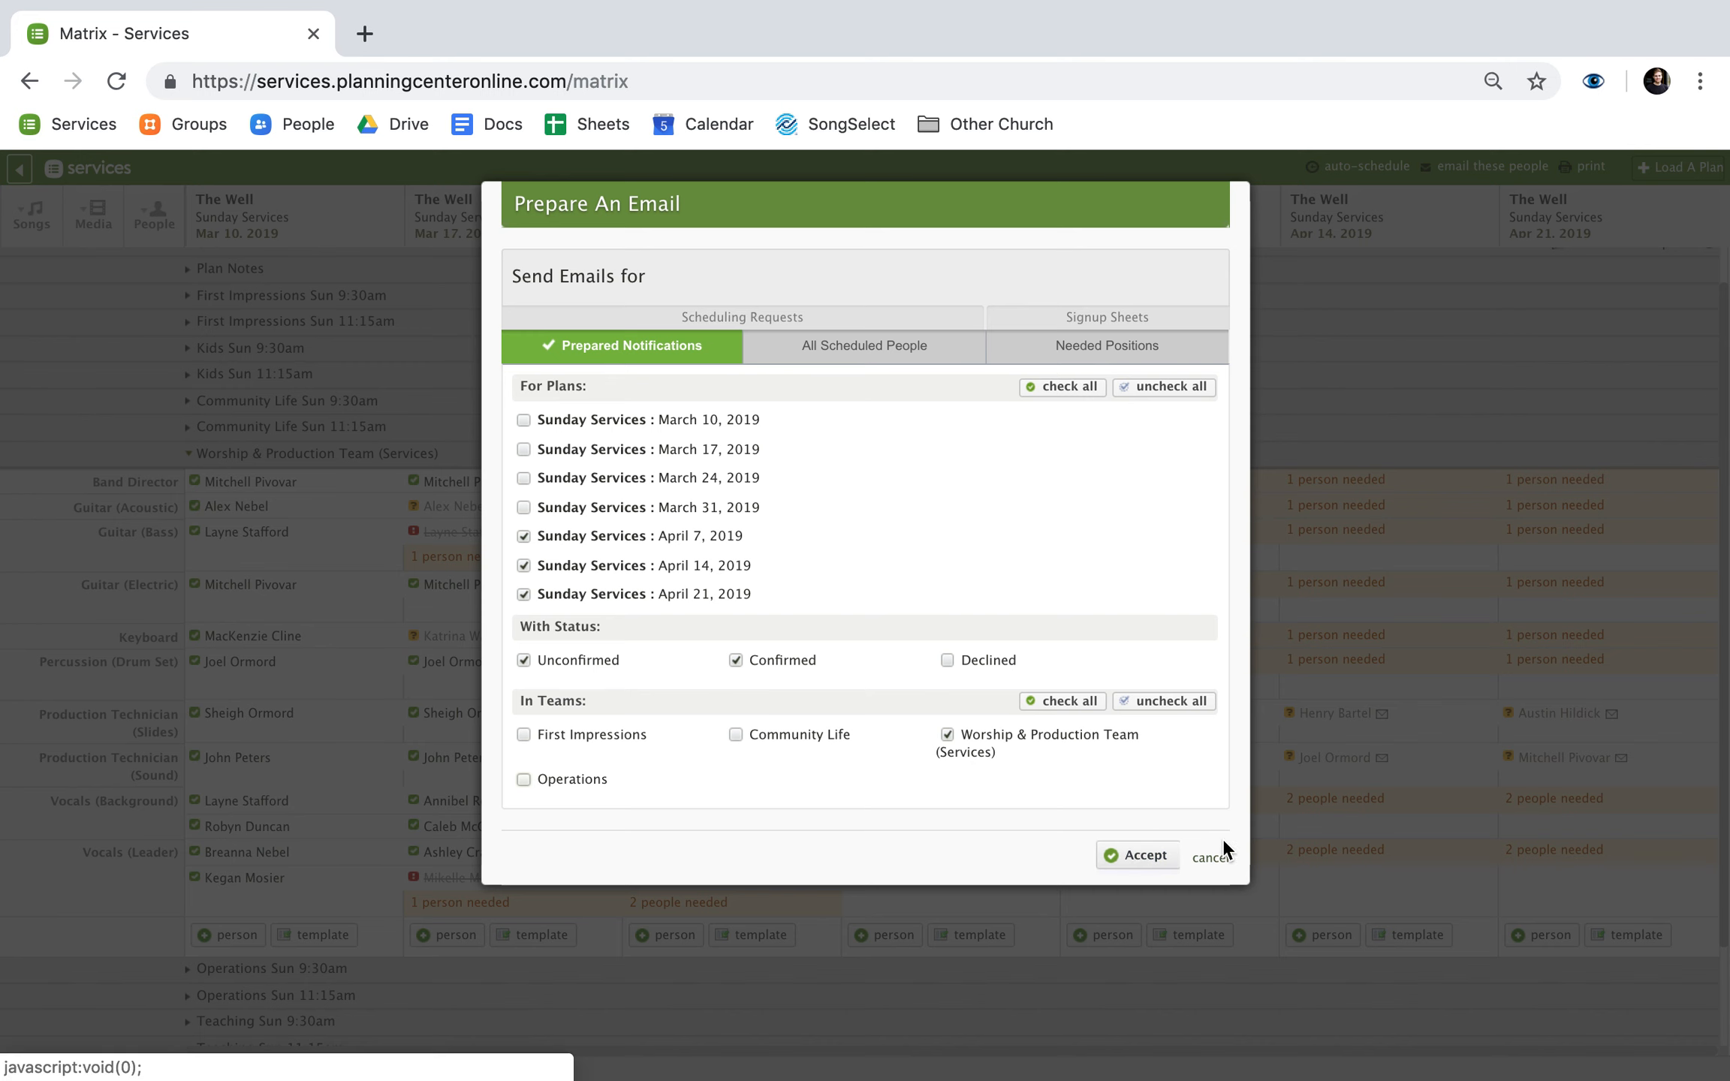
pyautogui.click(1208, 858)
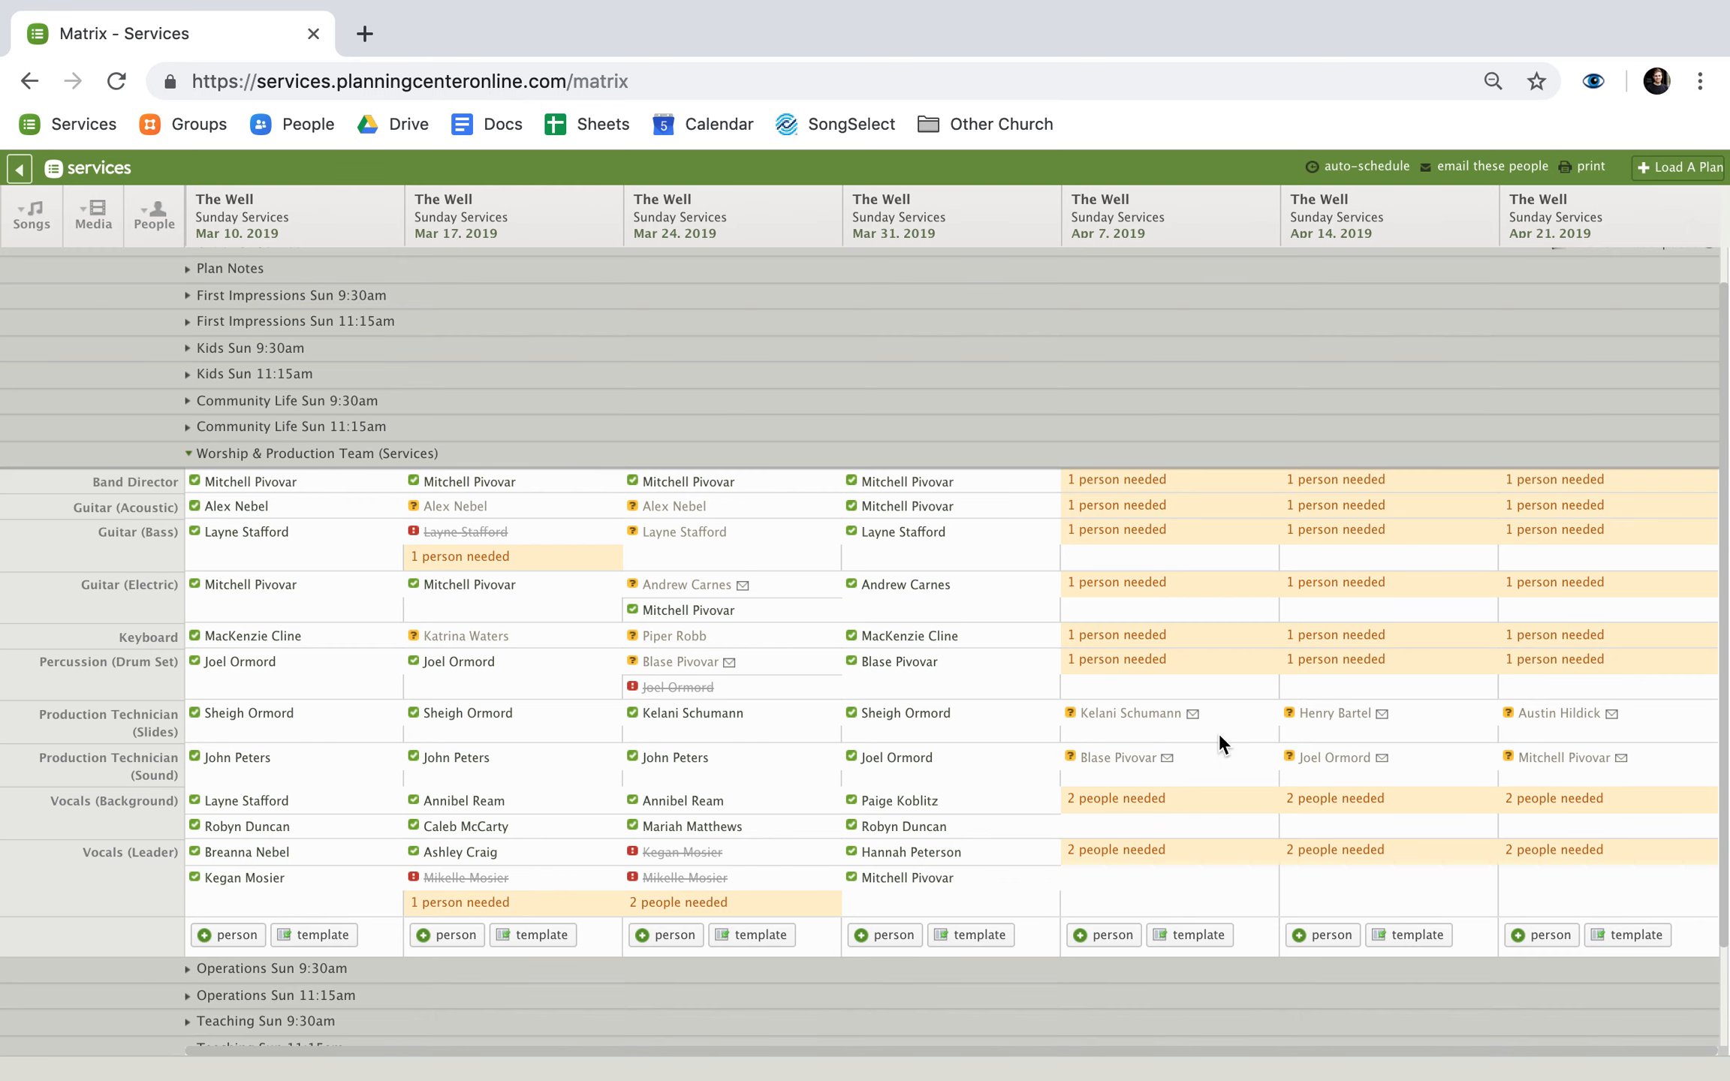
# - Look at the teams offered for auto-scheduling and close the options without scheduling anyone
pyautogui.scroll(-1, 1158, 743)
pyautogui.scroll(1, 1159, 743)
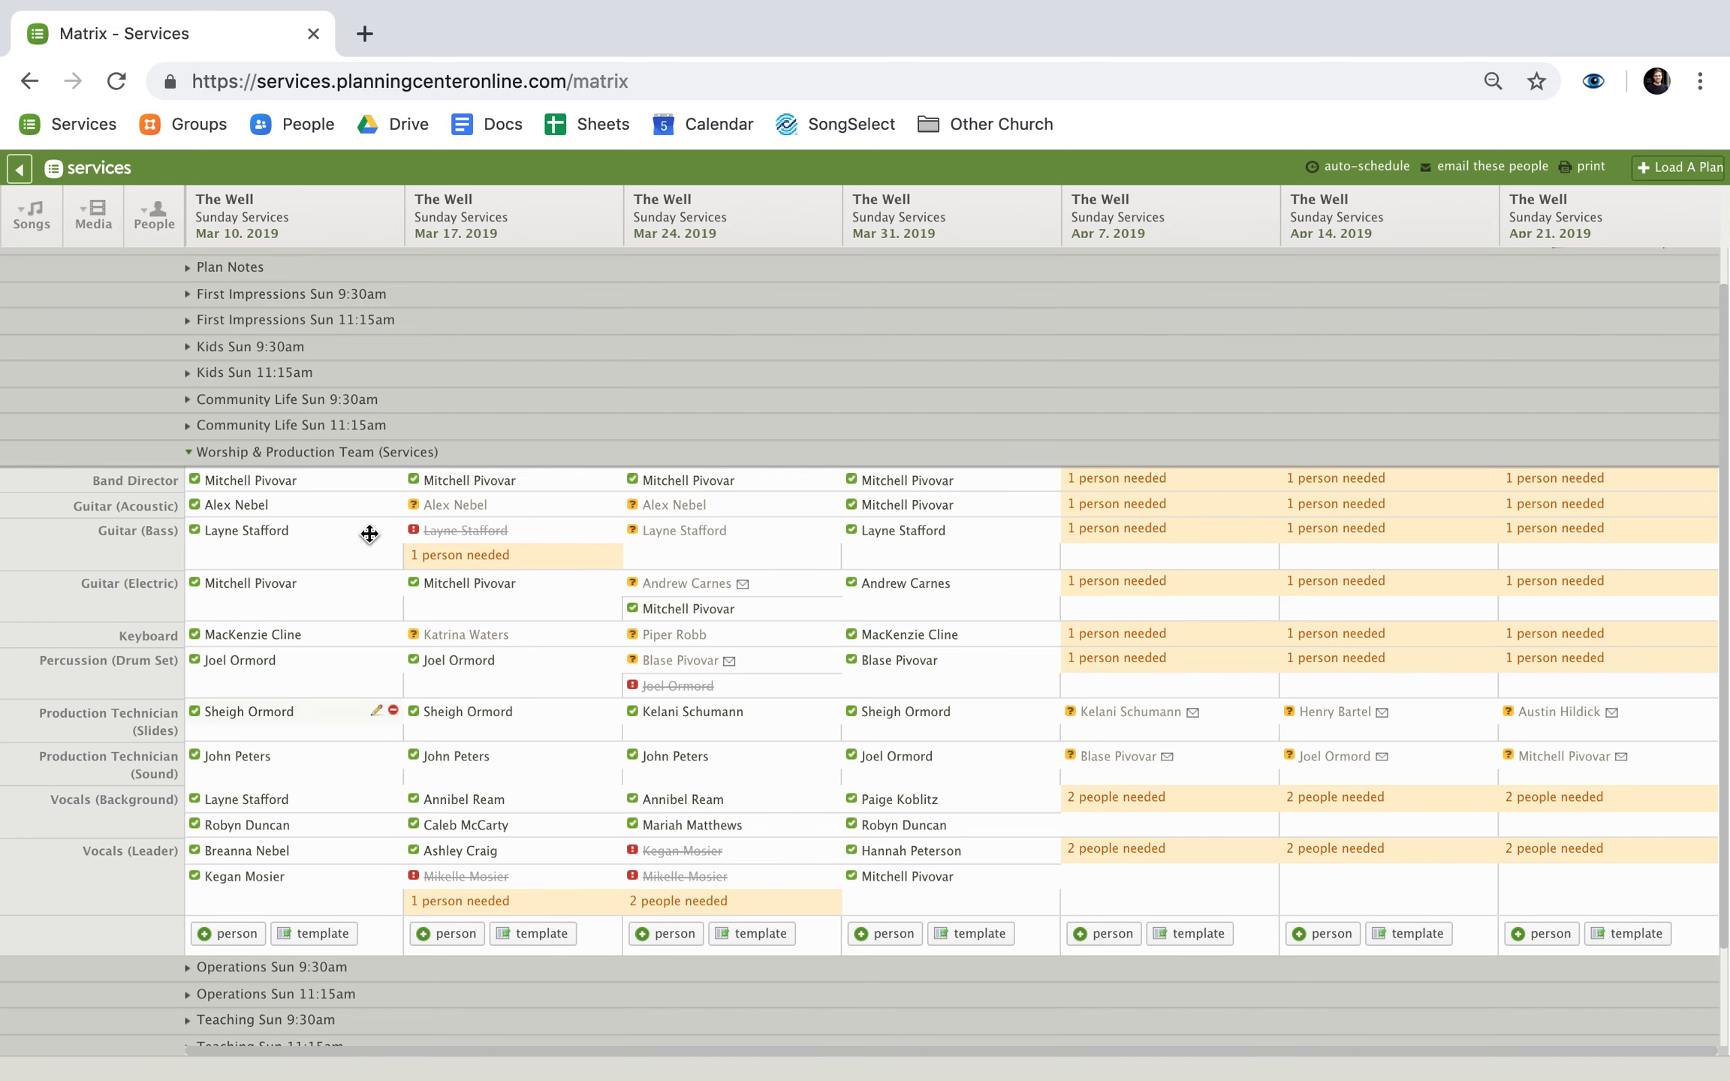
pyautogui.moveTo(1011, 10)
pyautogui.click(1355, 168)
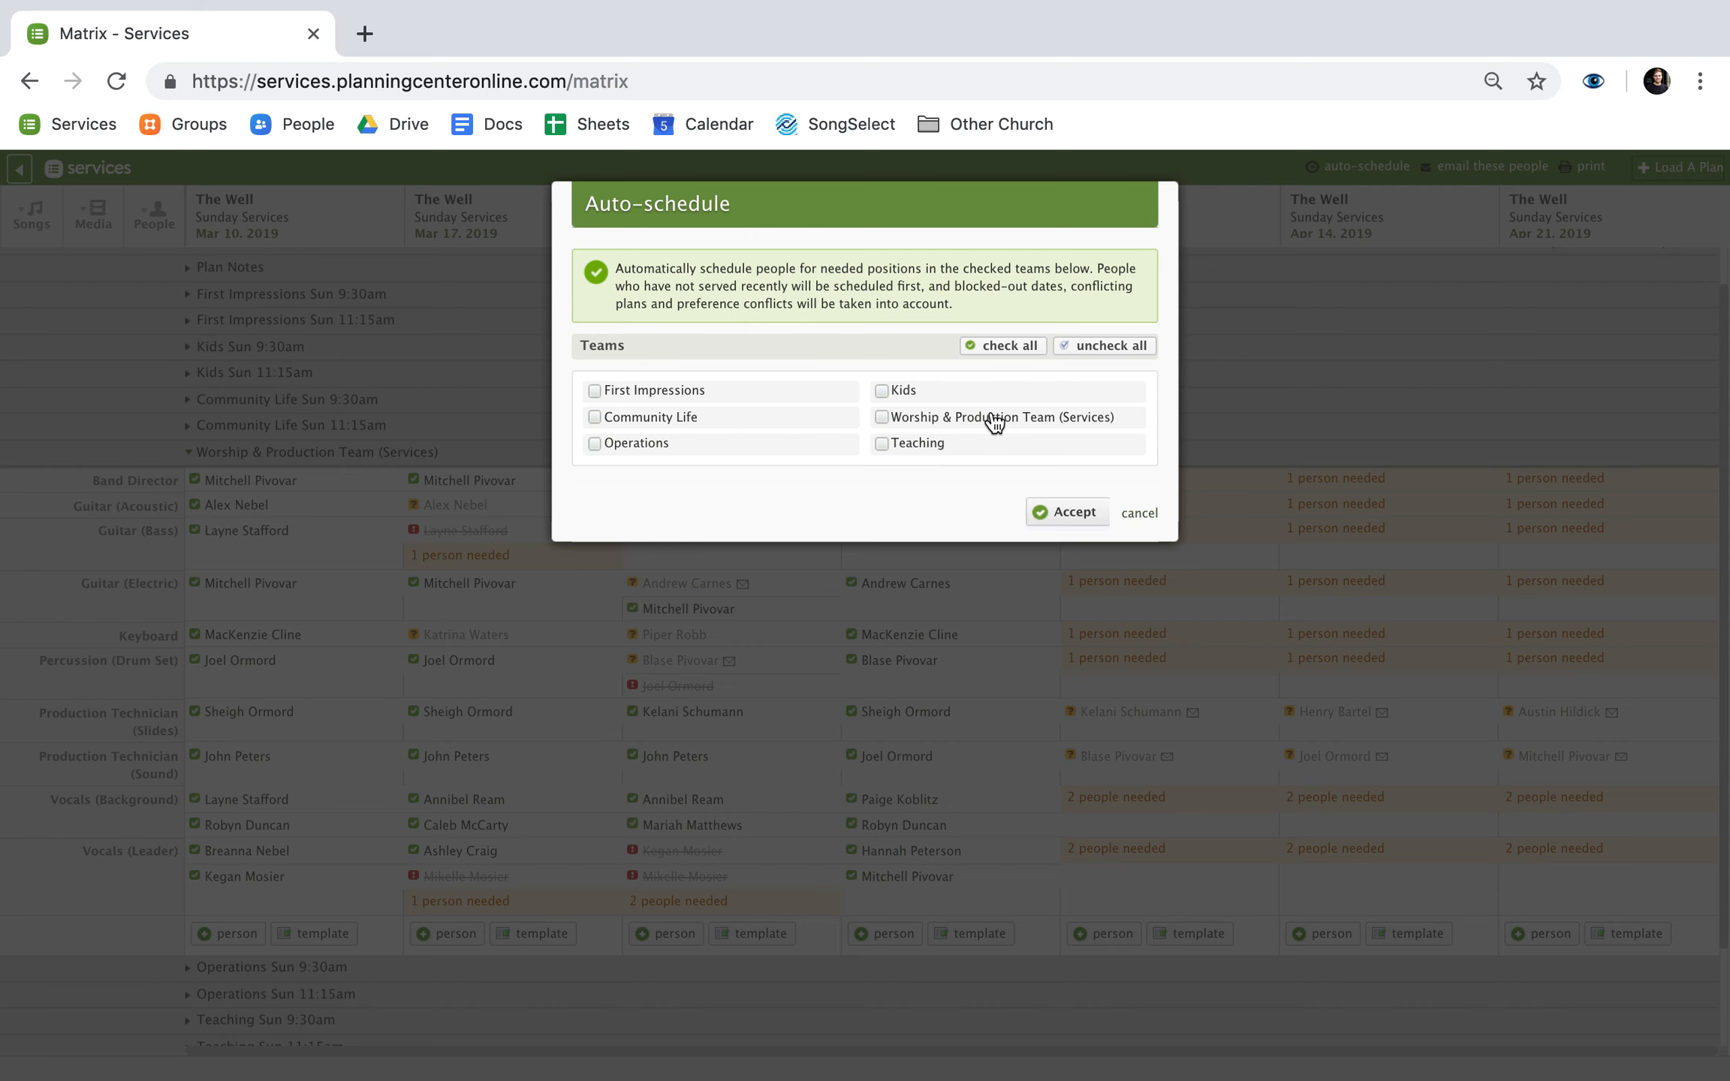
pyautogui.click(1139, 514)
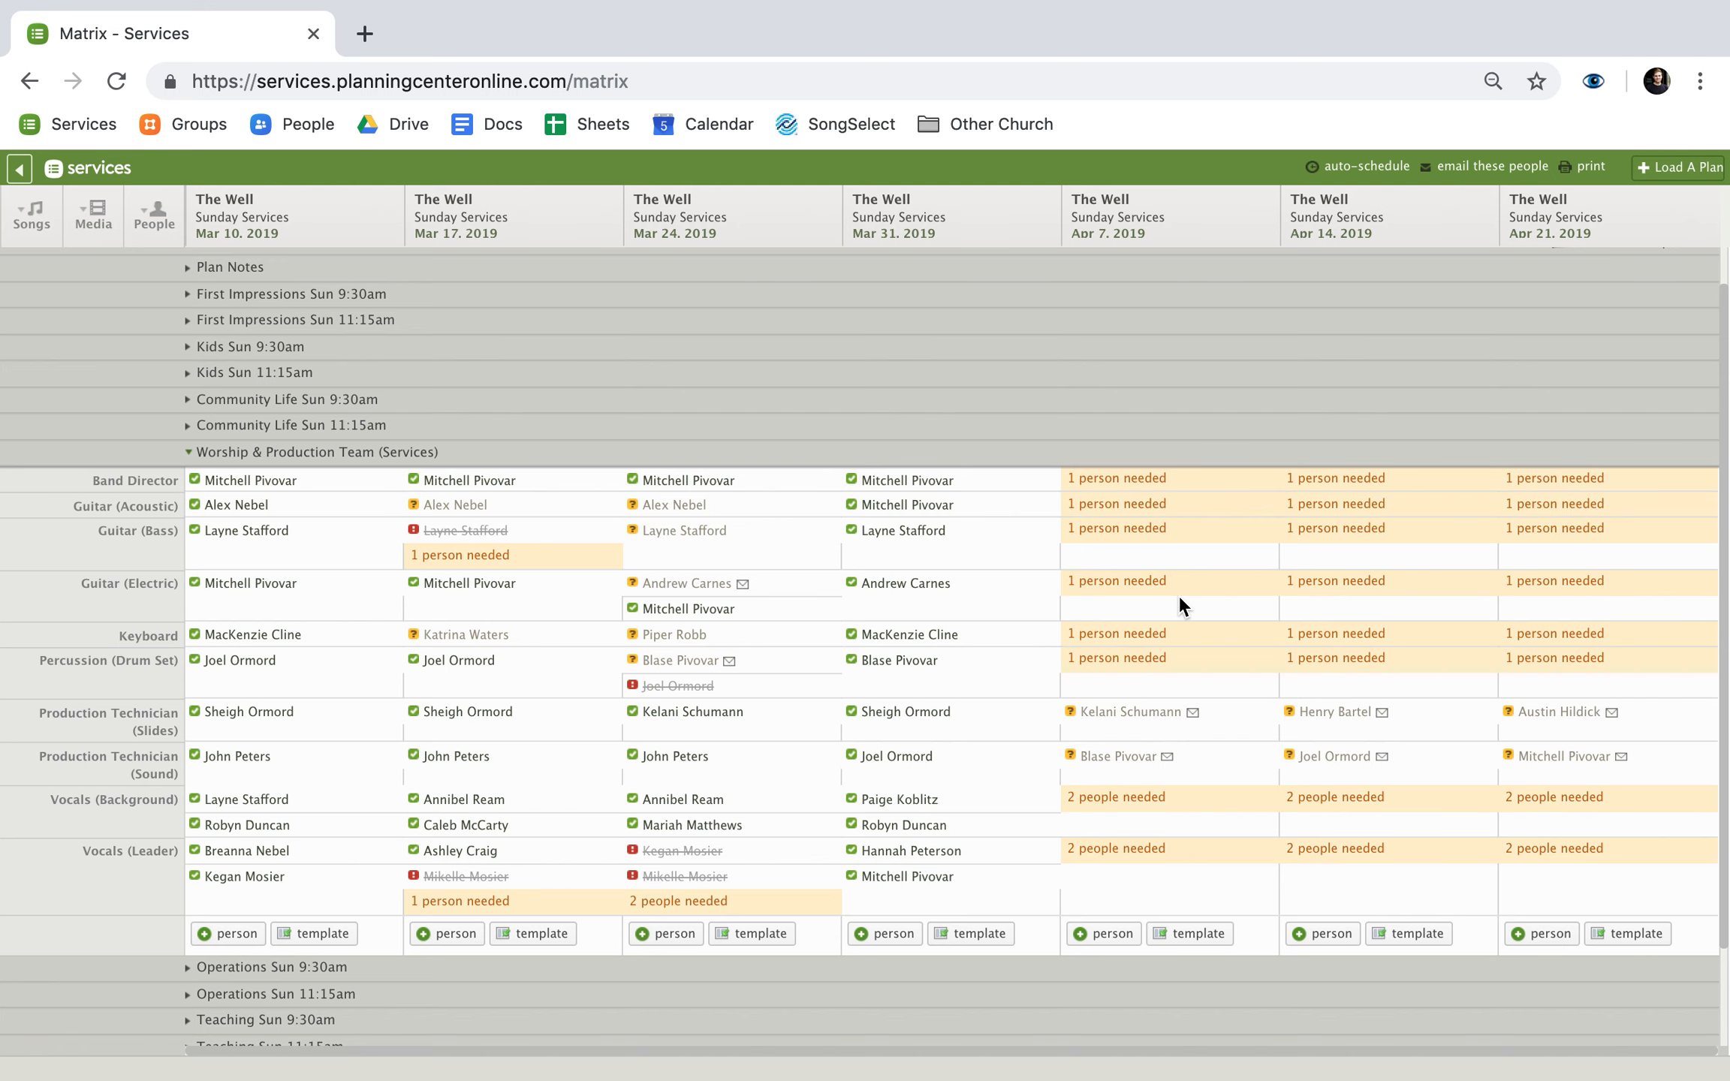
# - Leave the matrix and open the April 7, 2019 Sunday Services plan with its Worship & Production team expanded
pyautogui.click(20, 175)
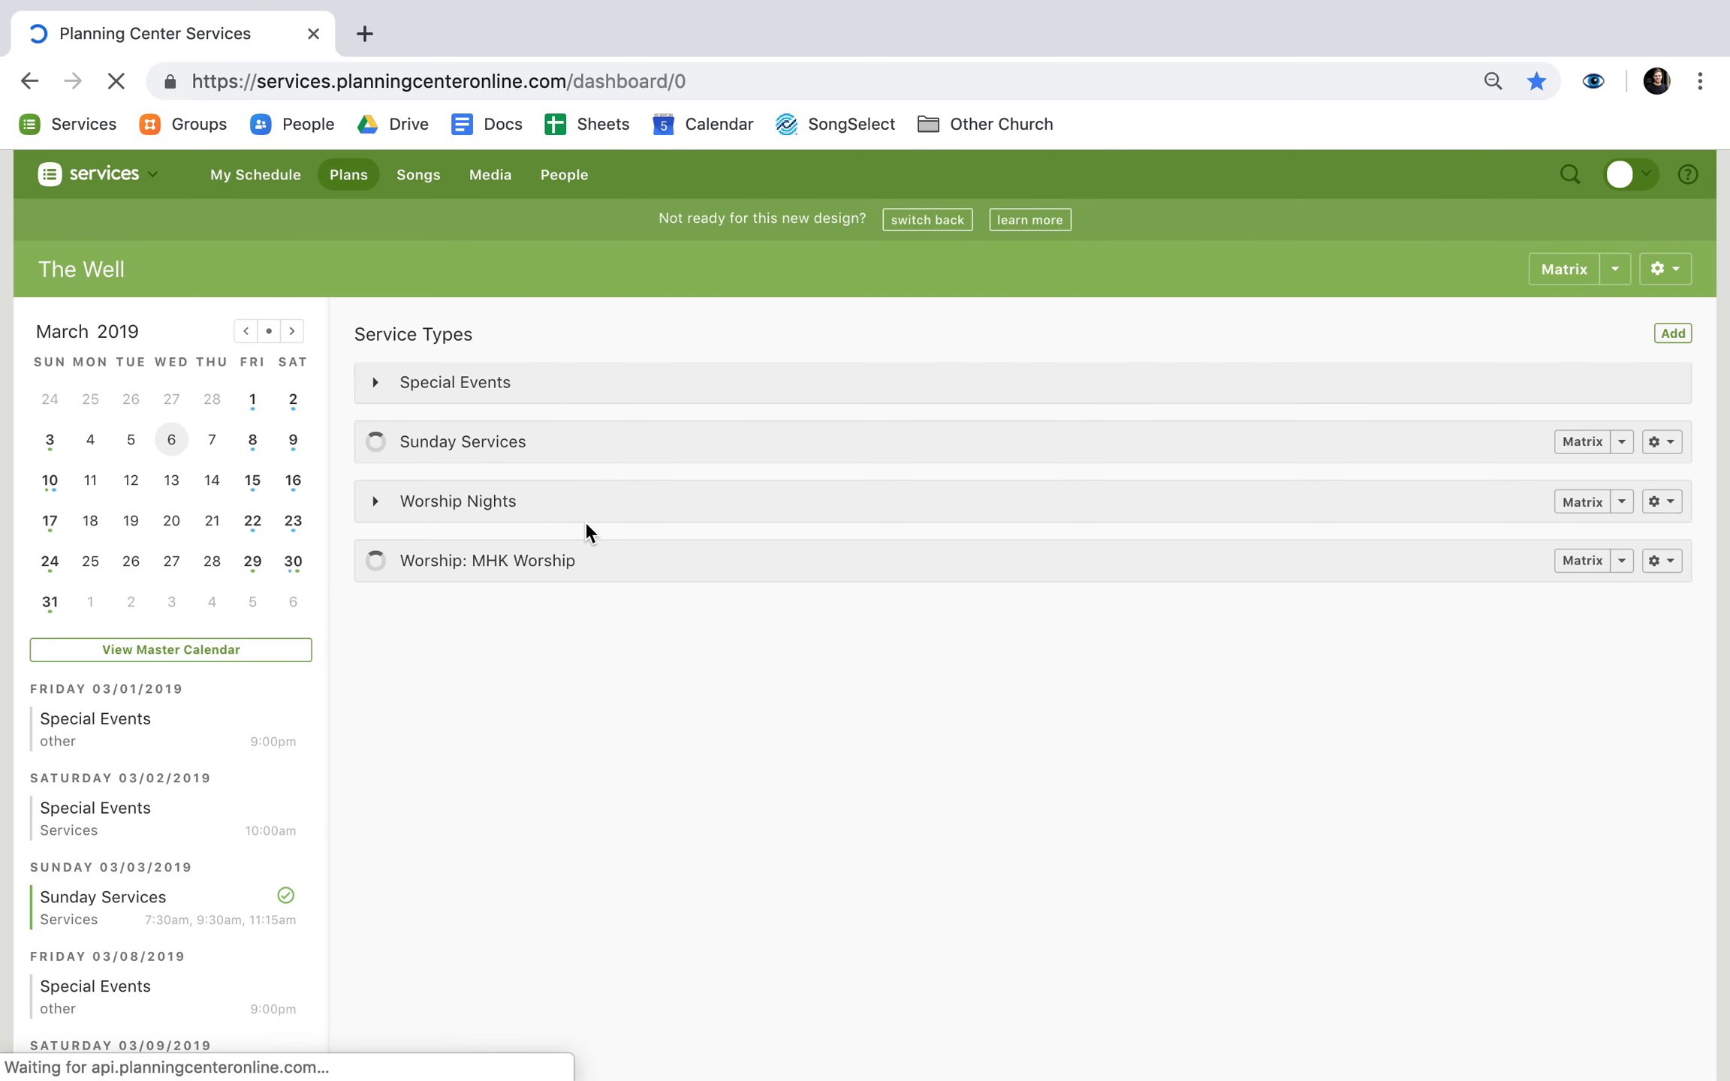
pyautogui.scroll(-2, 586, 524)
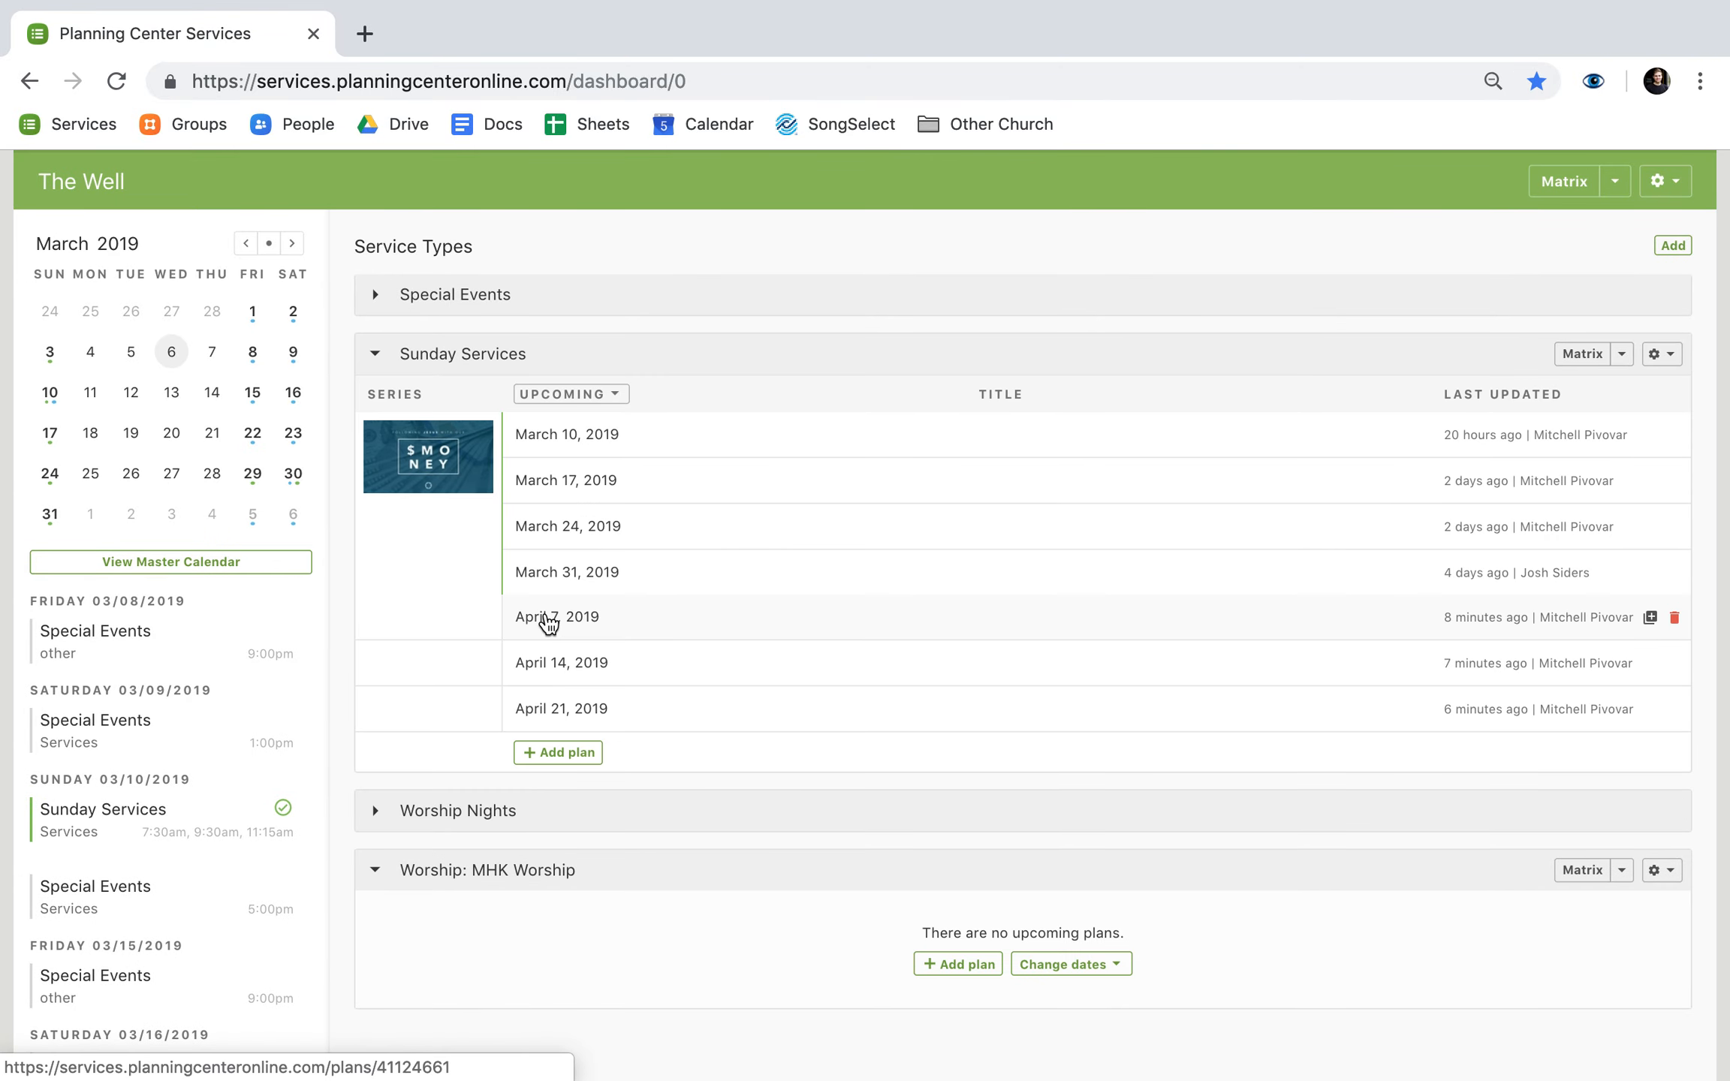
pyautogui.click(549, 623)
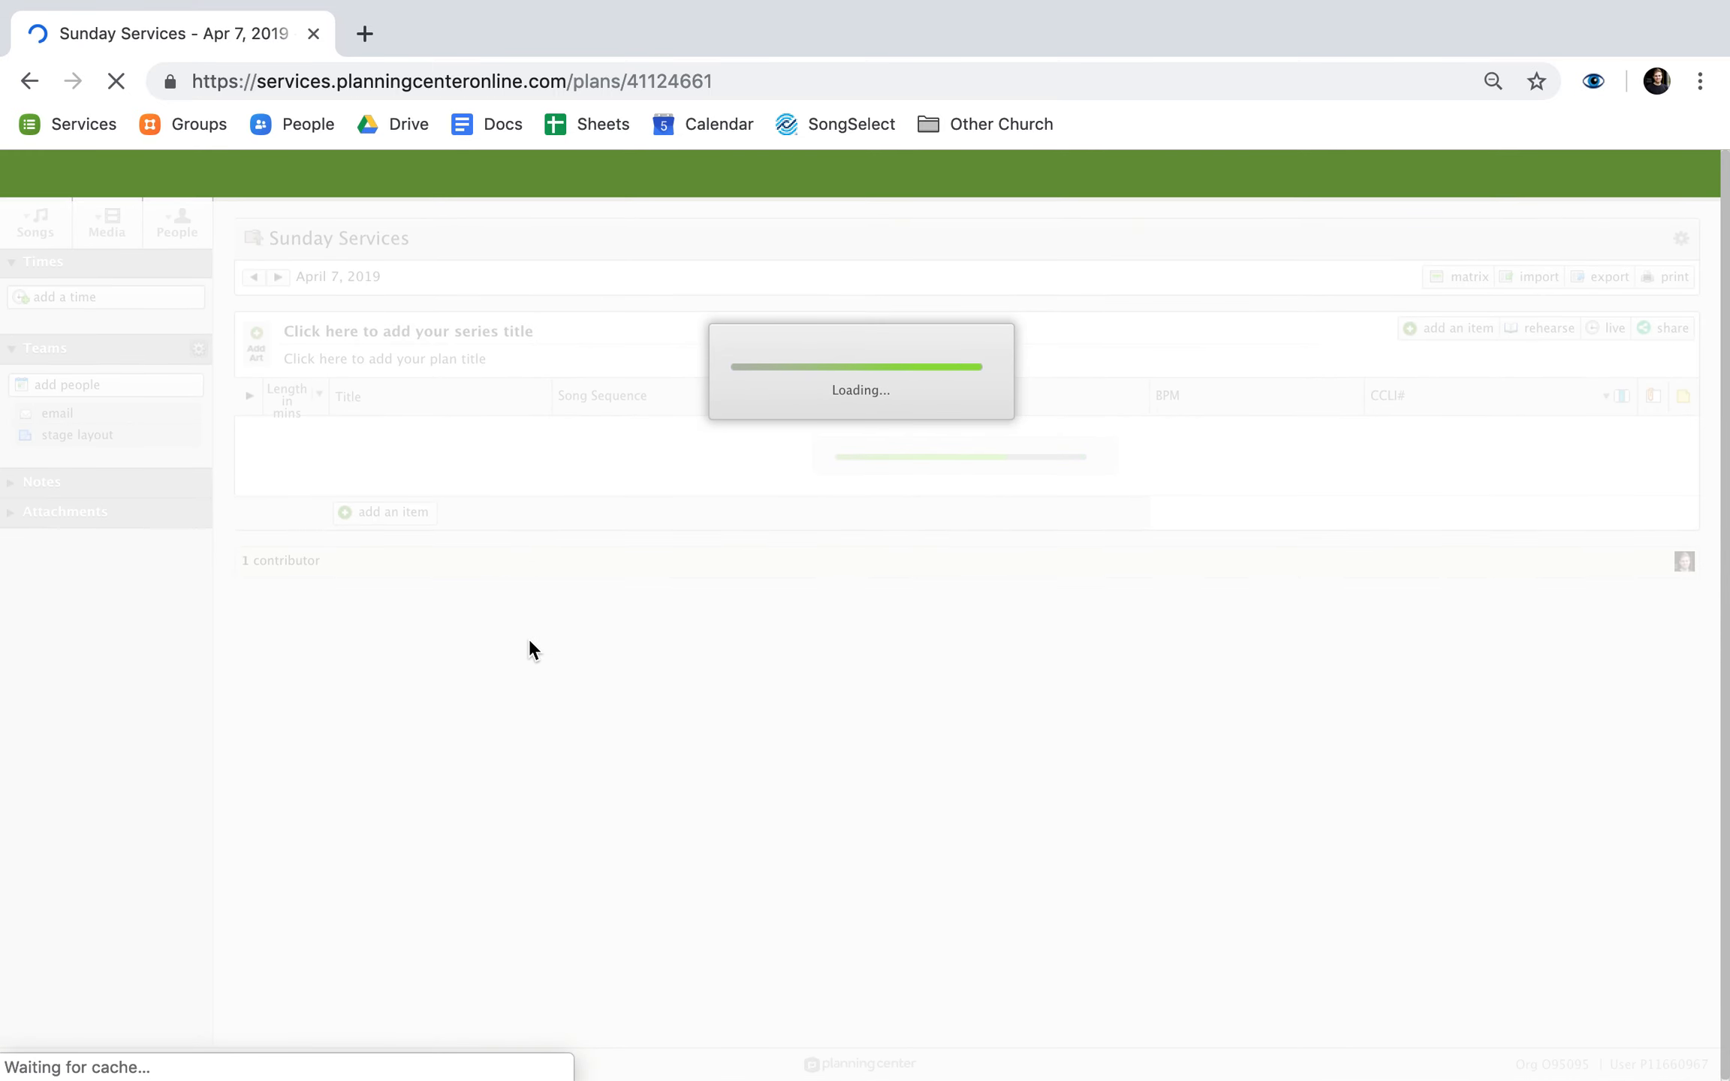
pyautogui.scroll(-2, 528, 638)
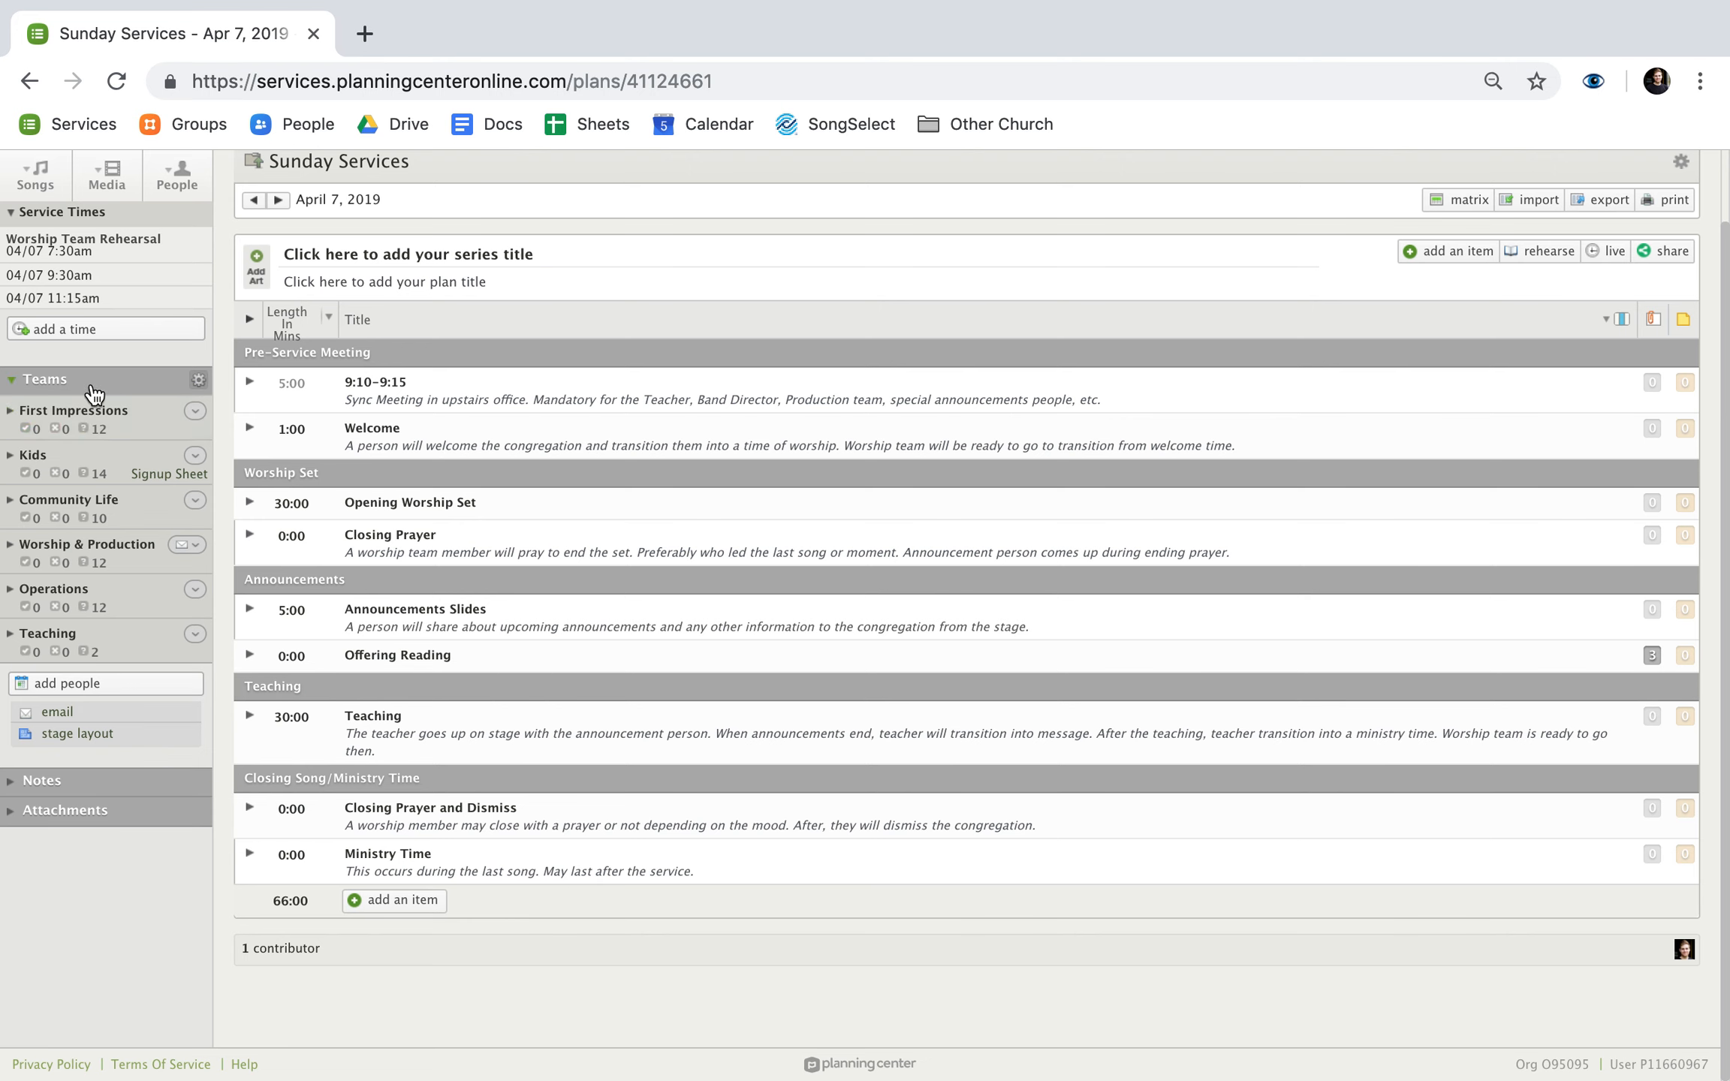
pyautogui.click(125, 542)
pyautogui.scroll(-3, 132, 637)
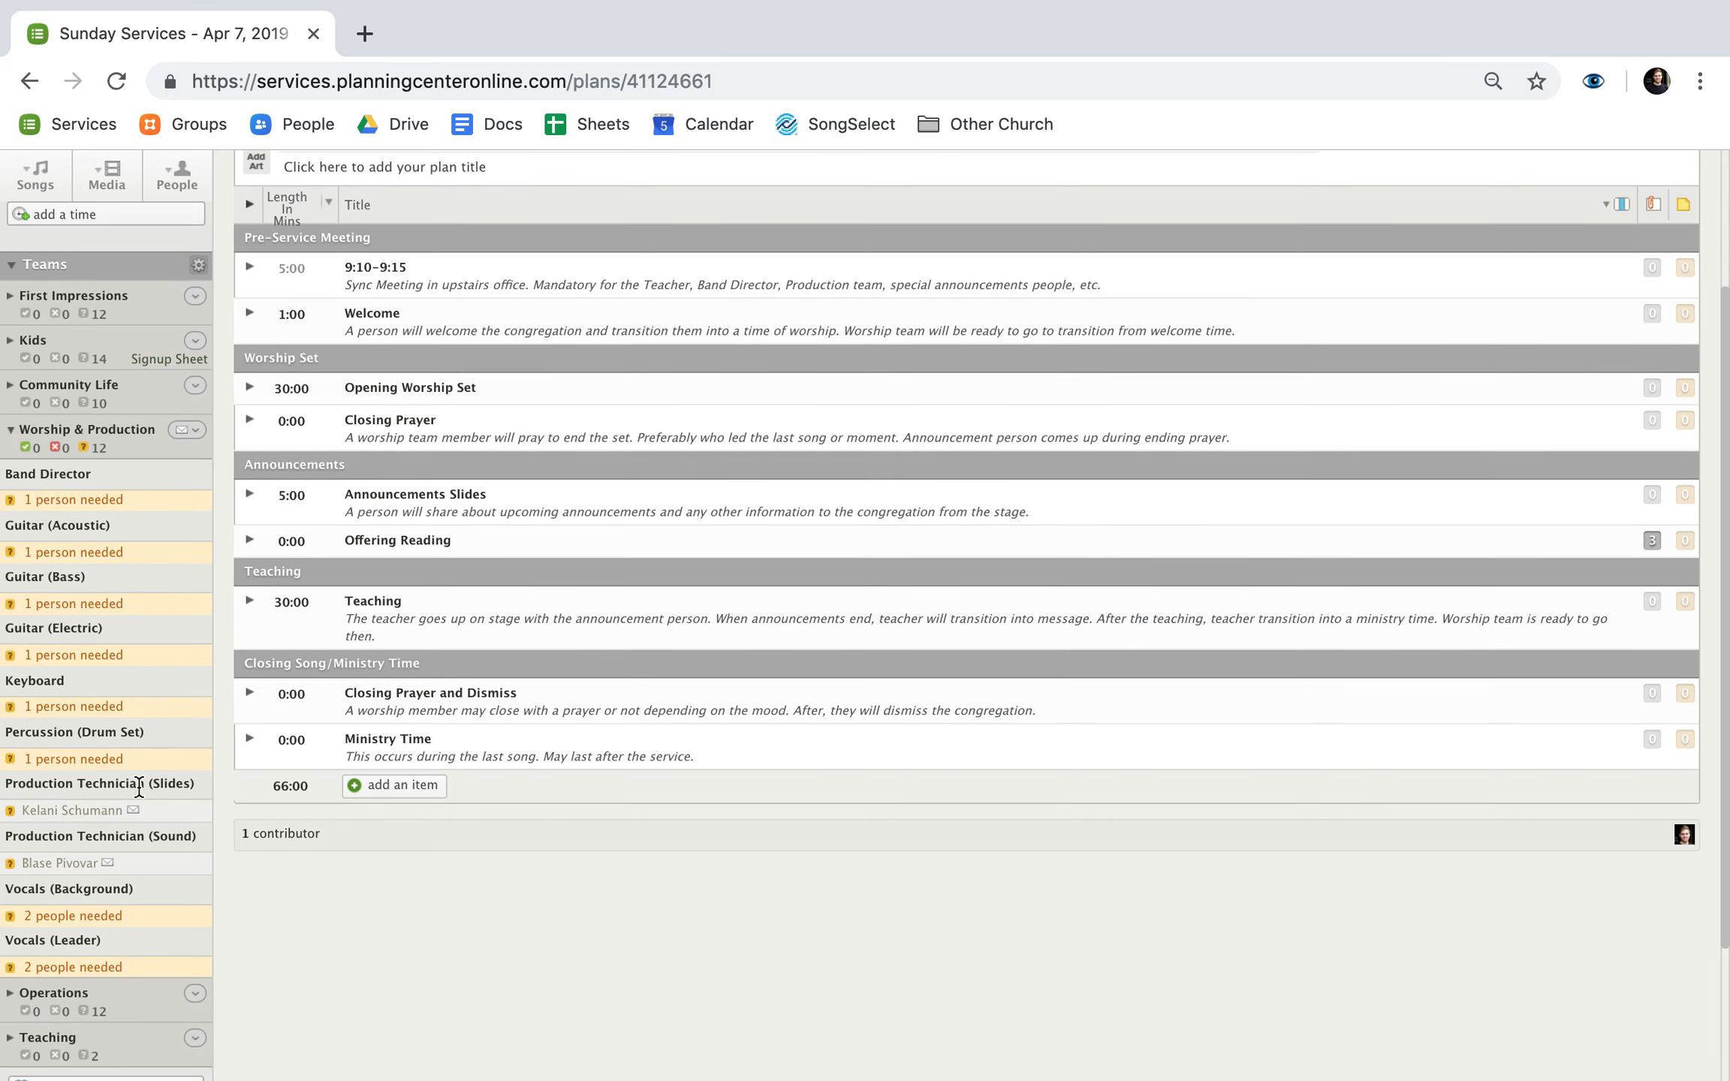
# - Remove the people scheduled as Production Technician (Slides) and Production Technician (Sound) from the April 7, 2019 plan
pyautogui.click(119, 810)
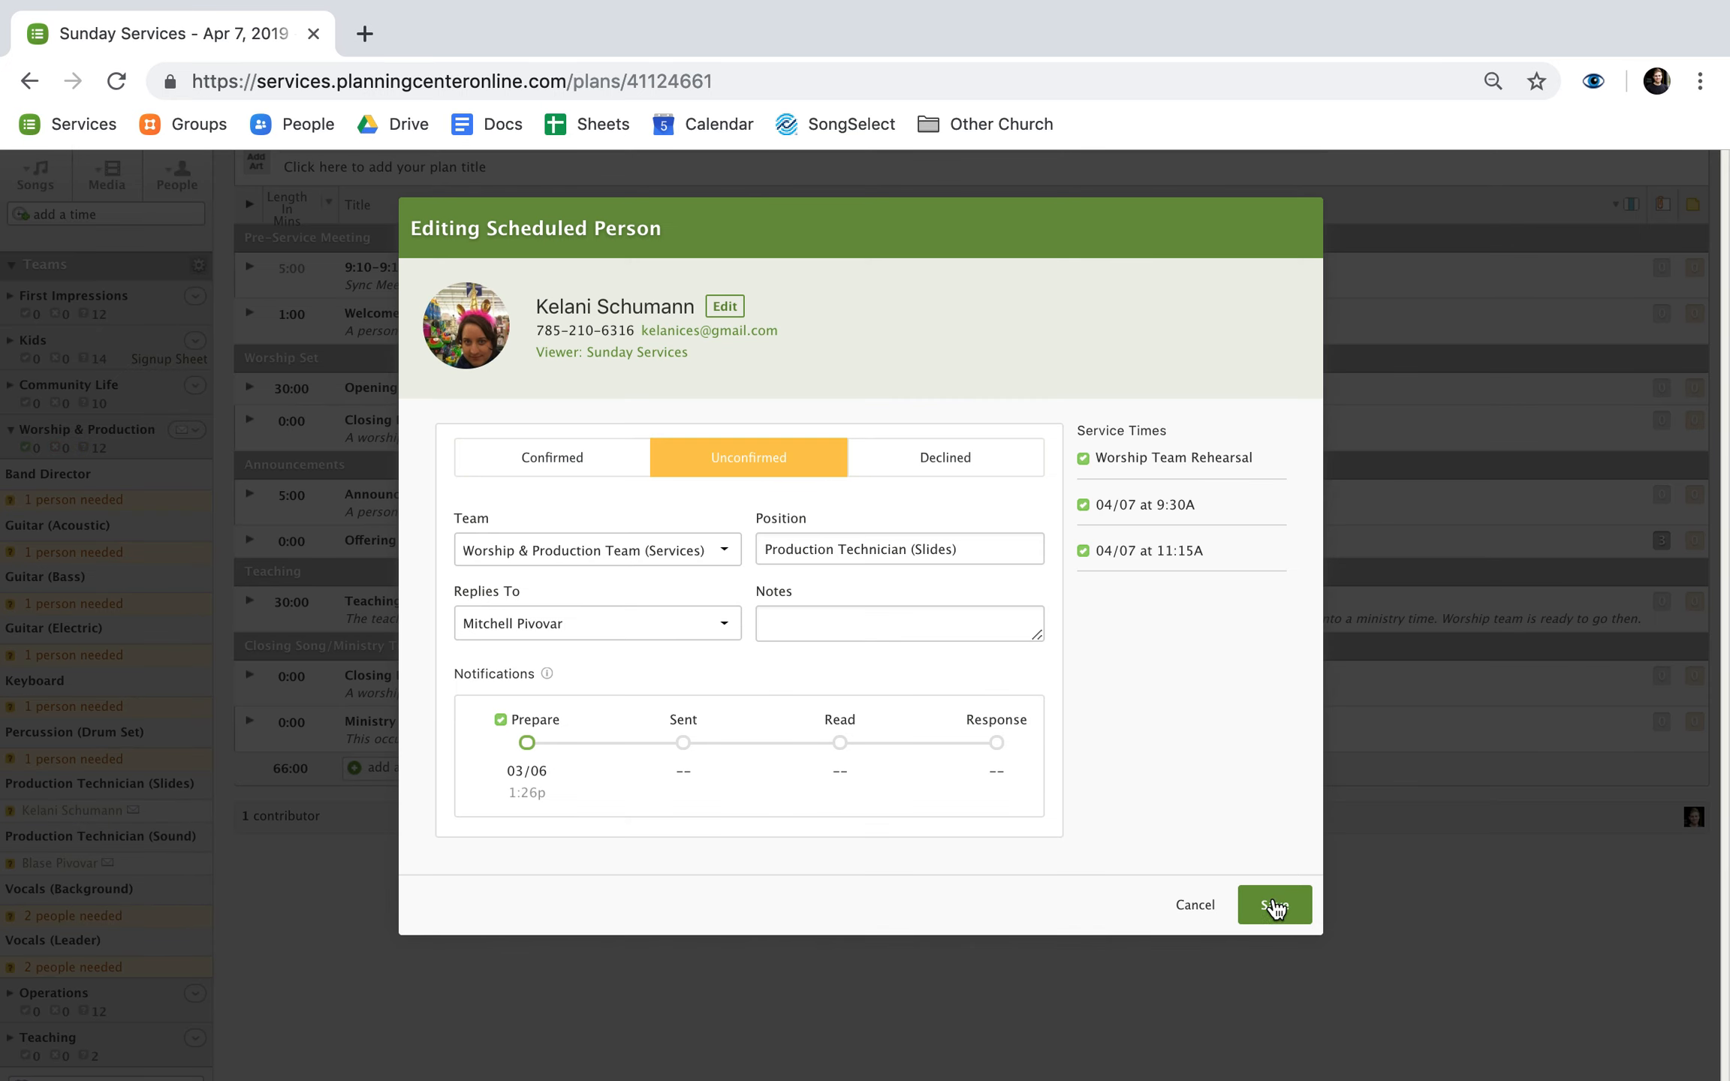
pyautogui.click(1274, 907)
pyautogui.click(204, 813)
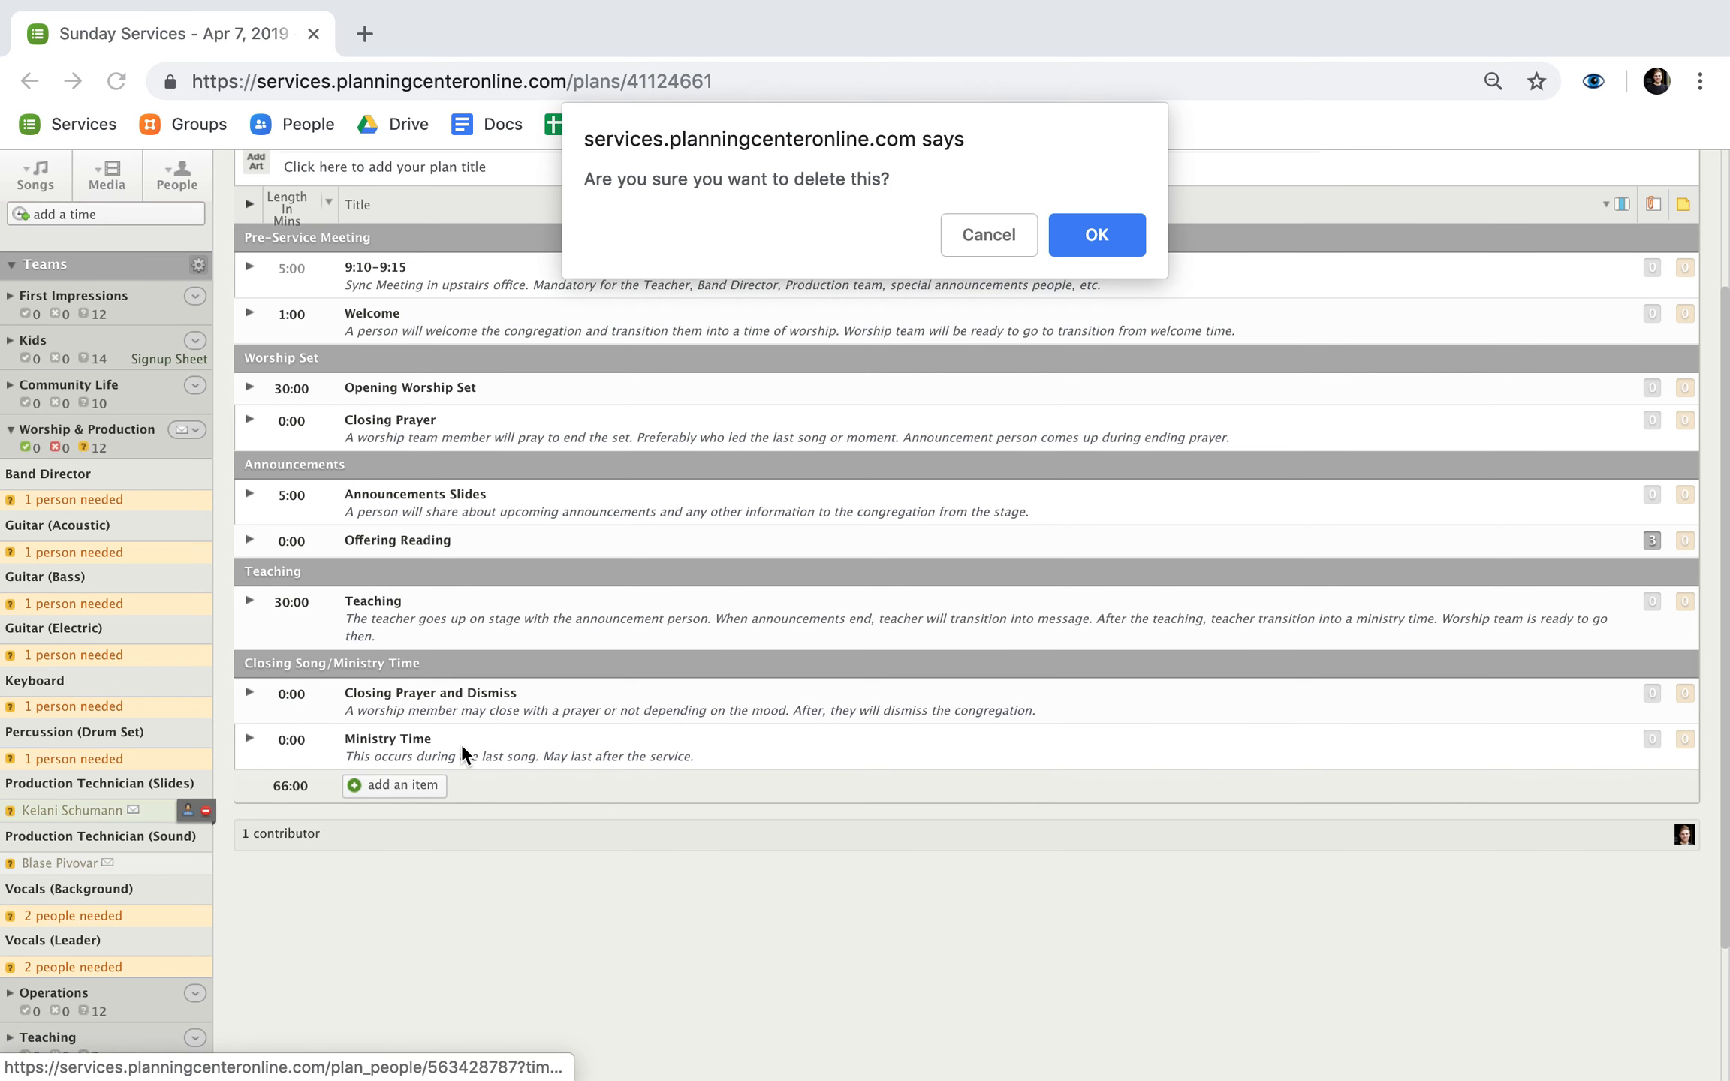
pyautogui.click(1106, 251)
pyautogui.moveTo(141, 871)
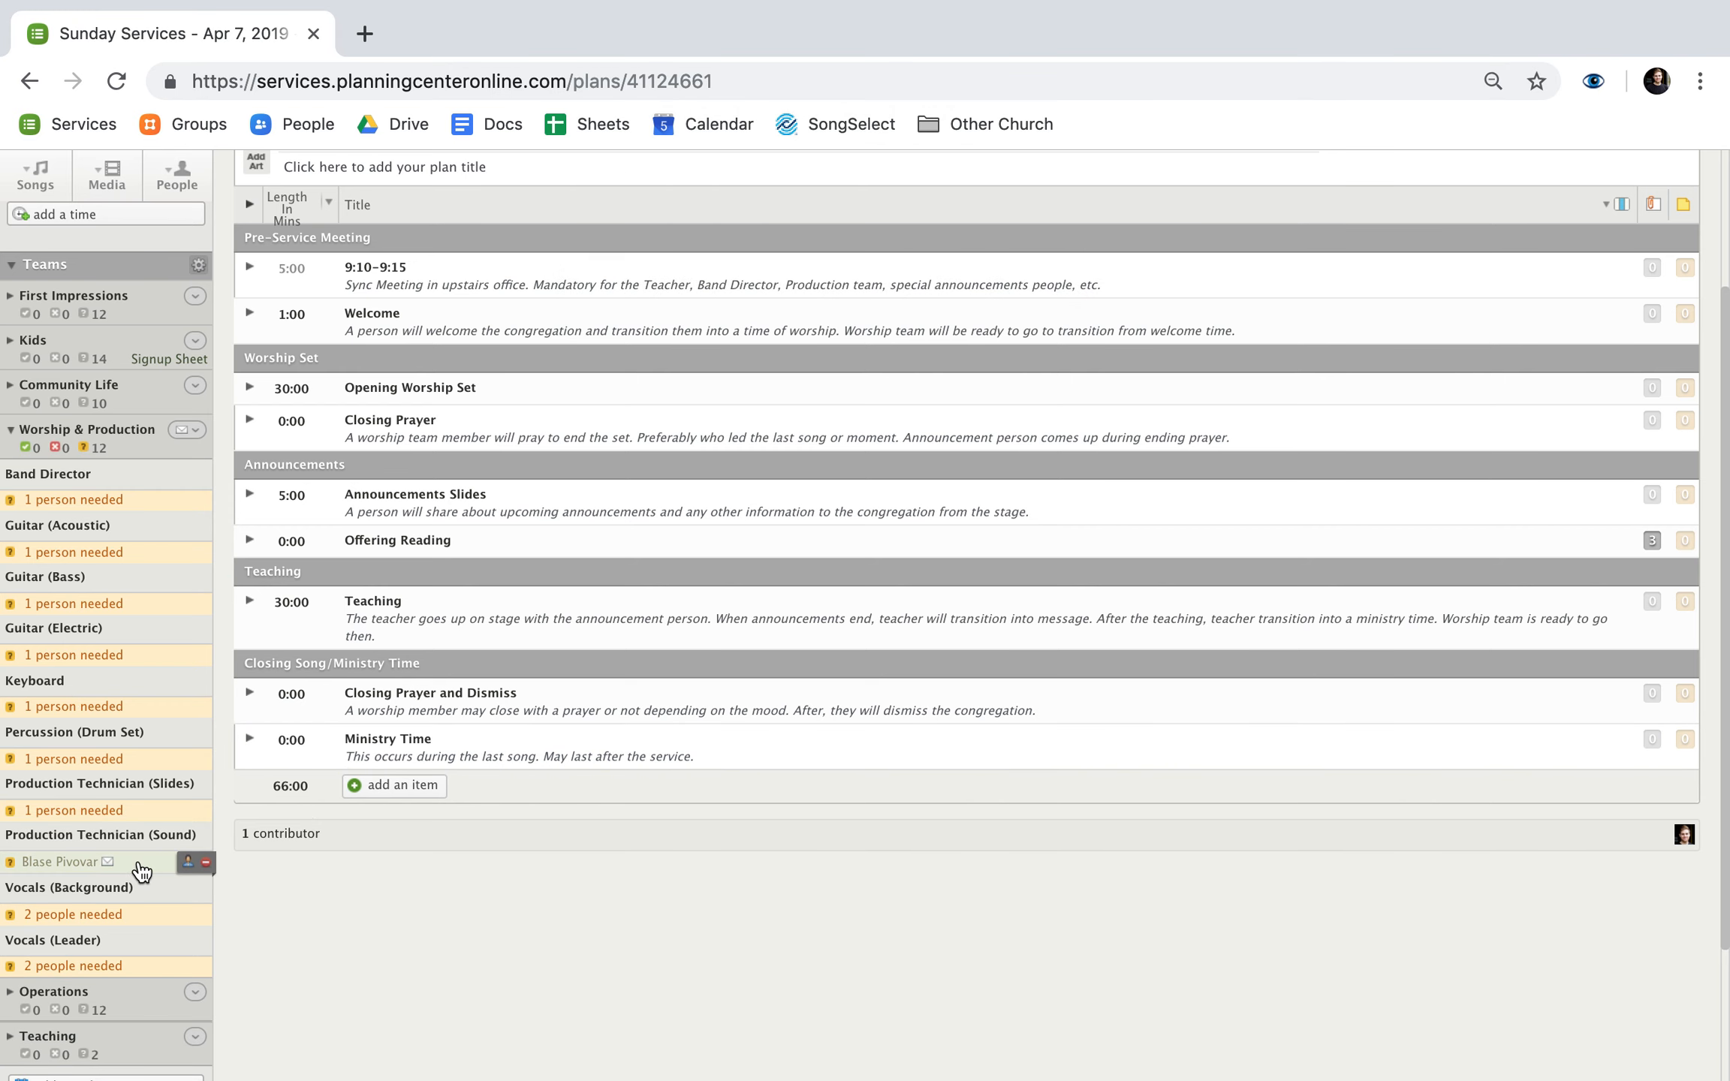
pyautogui.click(205, 862)
pyautogui.click(1099, 249)
# - Review the candidates for Production Technician (Slides) on April 7, 2019 and close the list without selecting anyone
pyautogui.moveTo(470, 605)
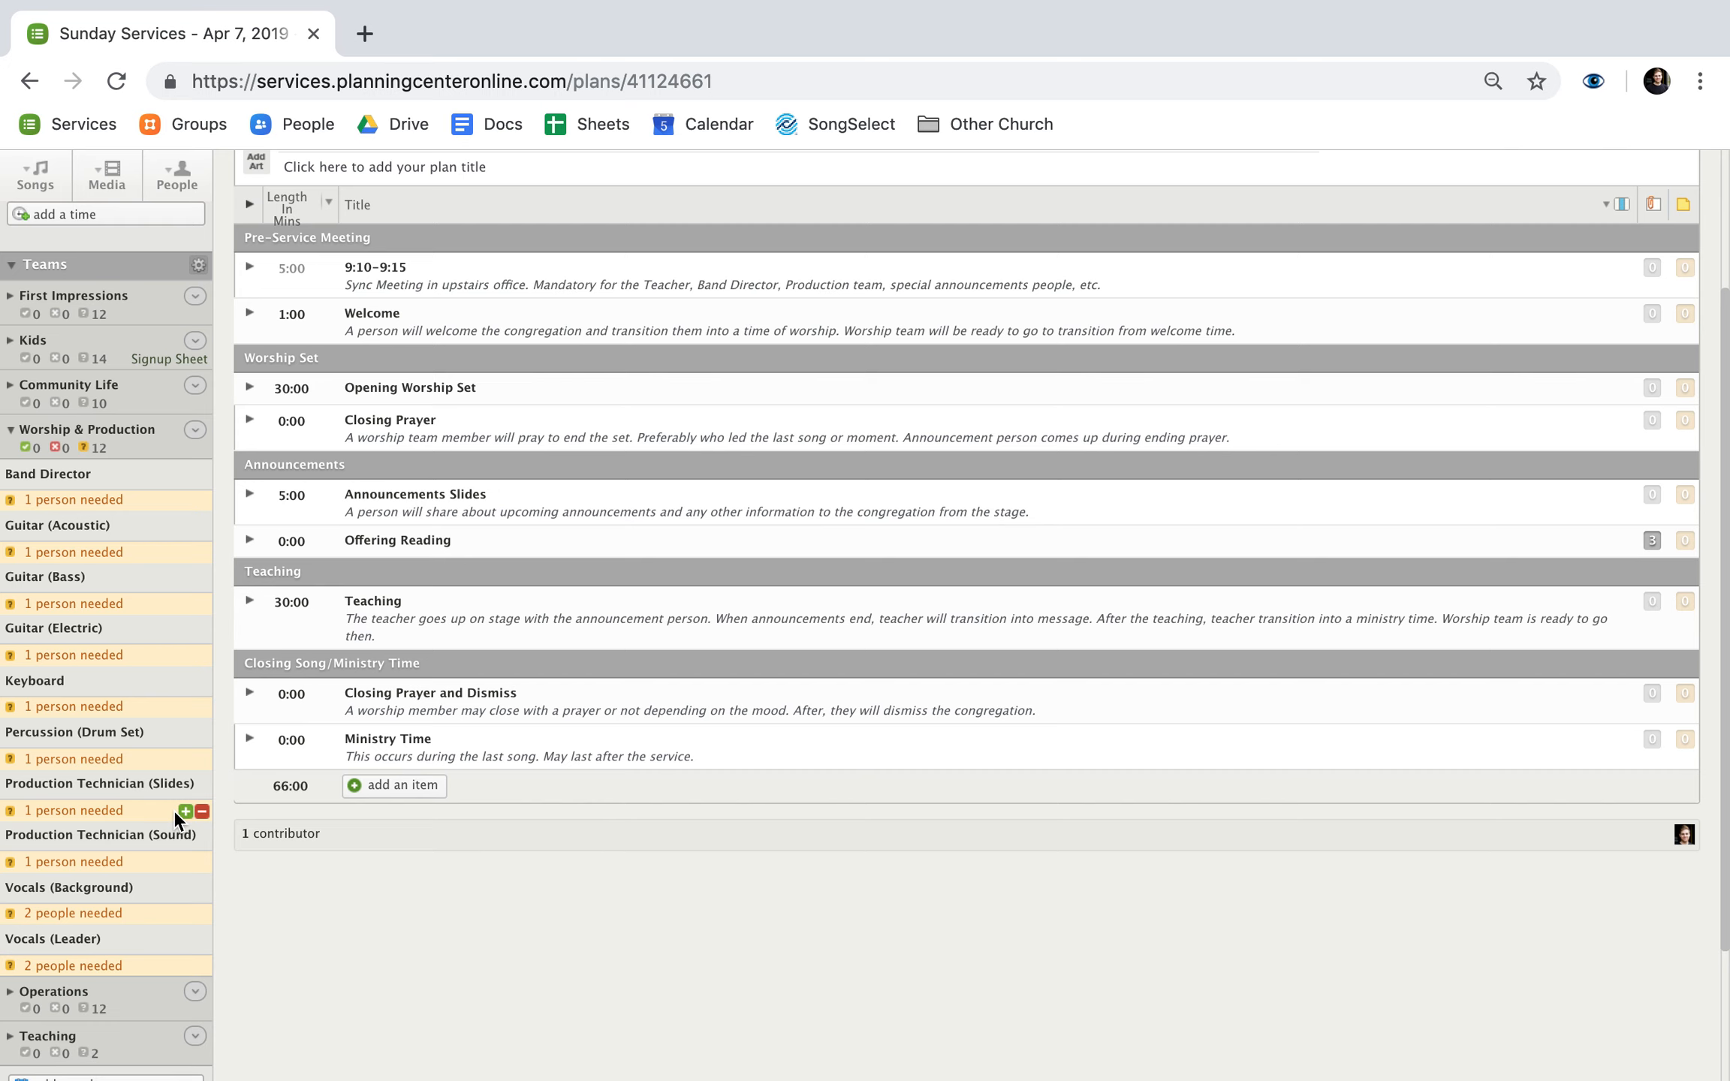
pyautogui.click(64, 812)
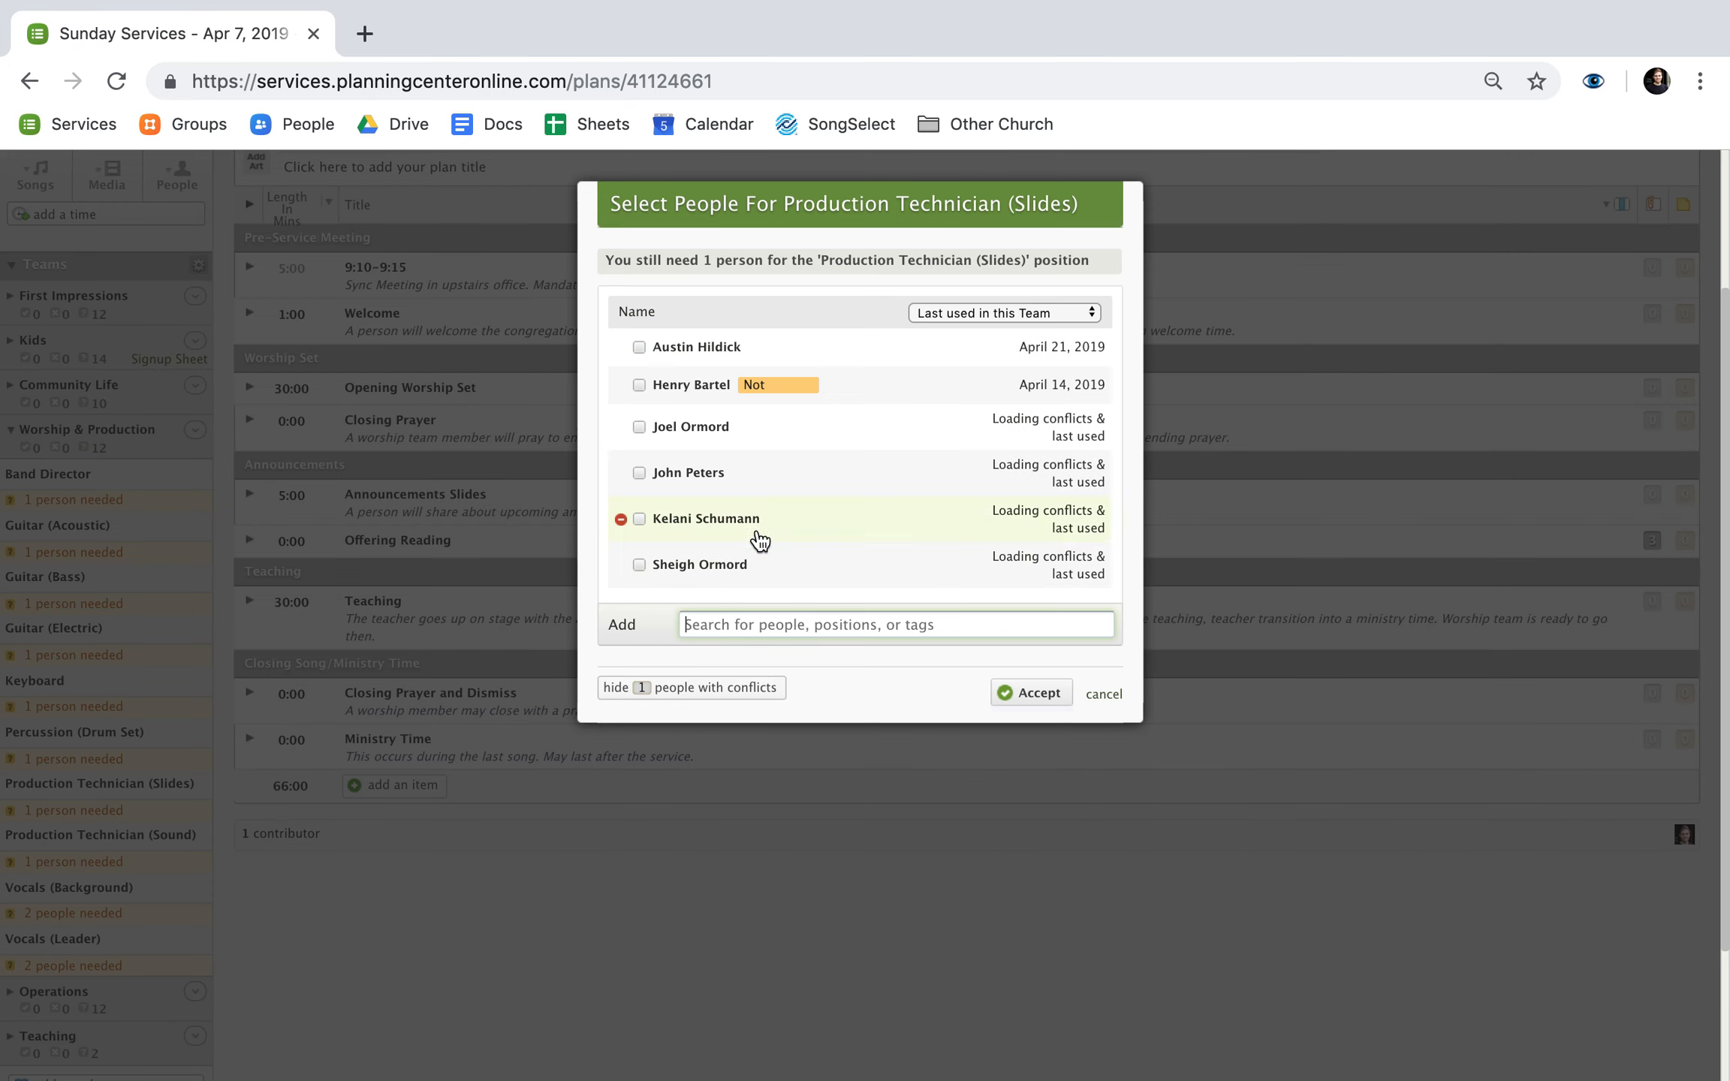
pyautogui.click(1118, 698)
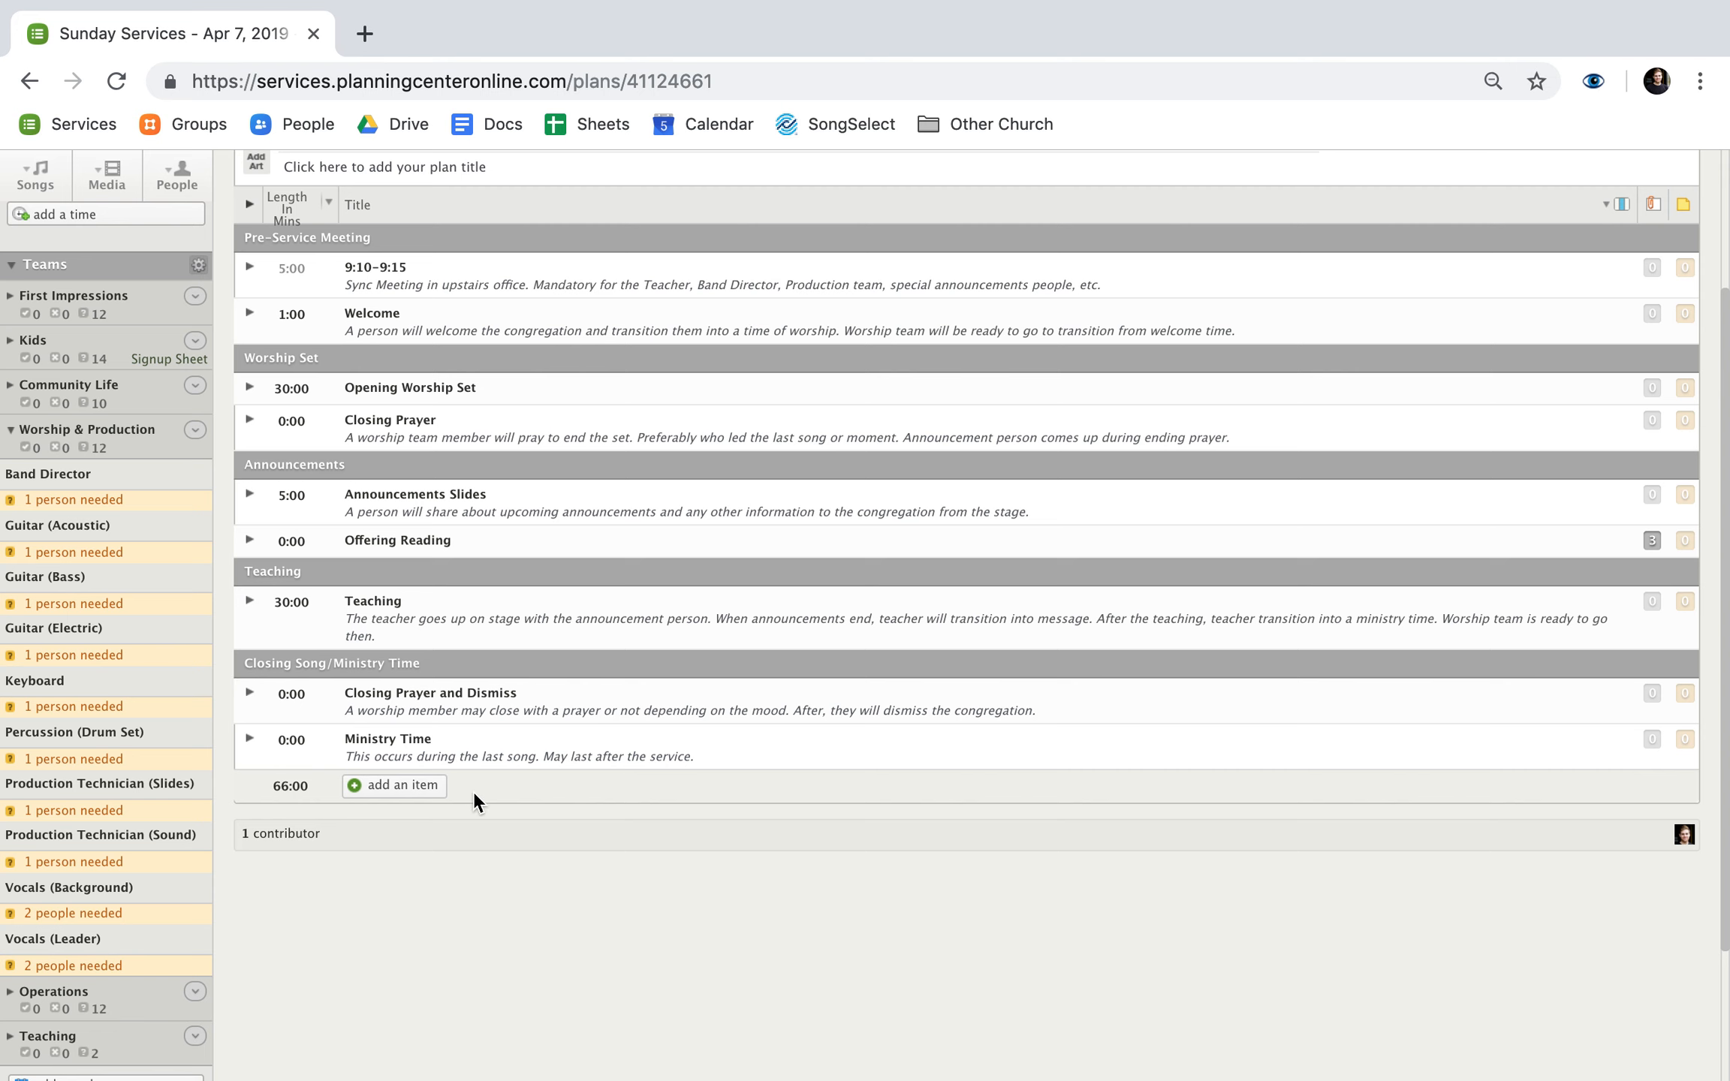
pyautogui.moveTo(394, 801)
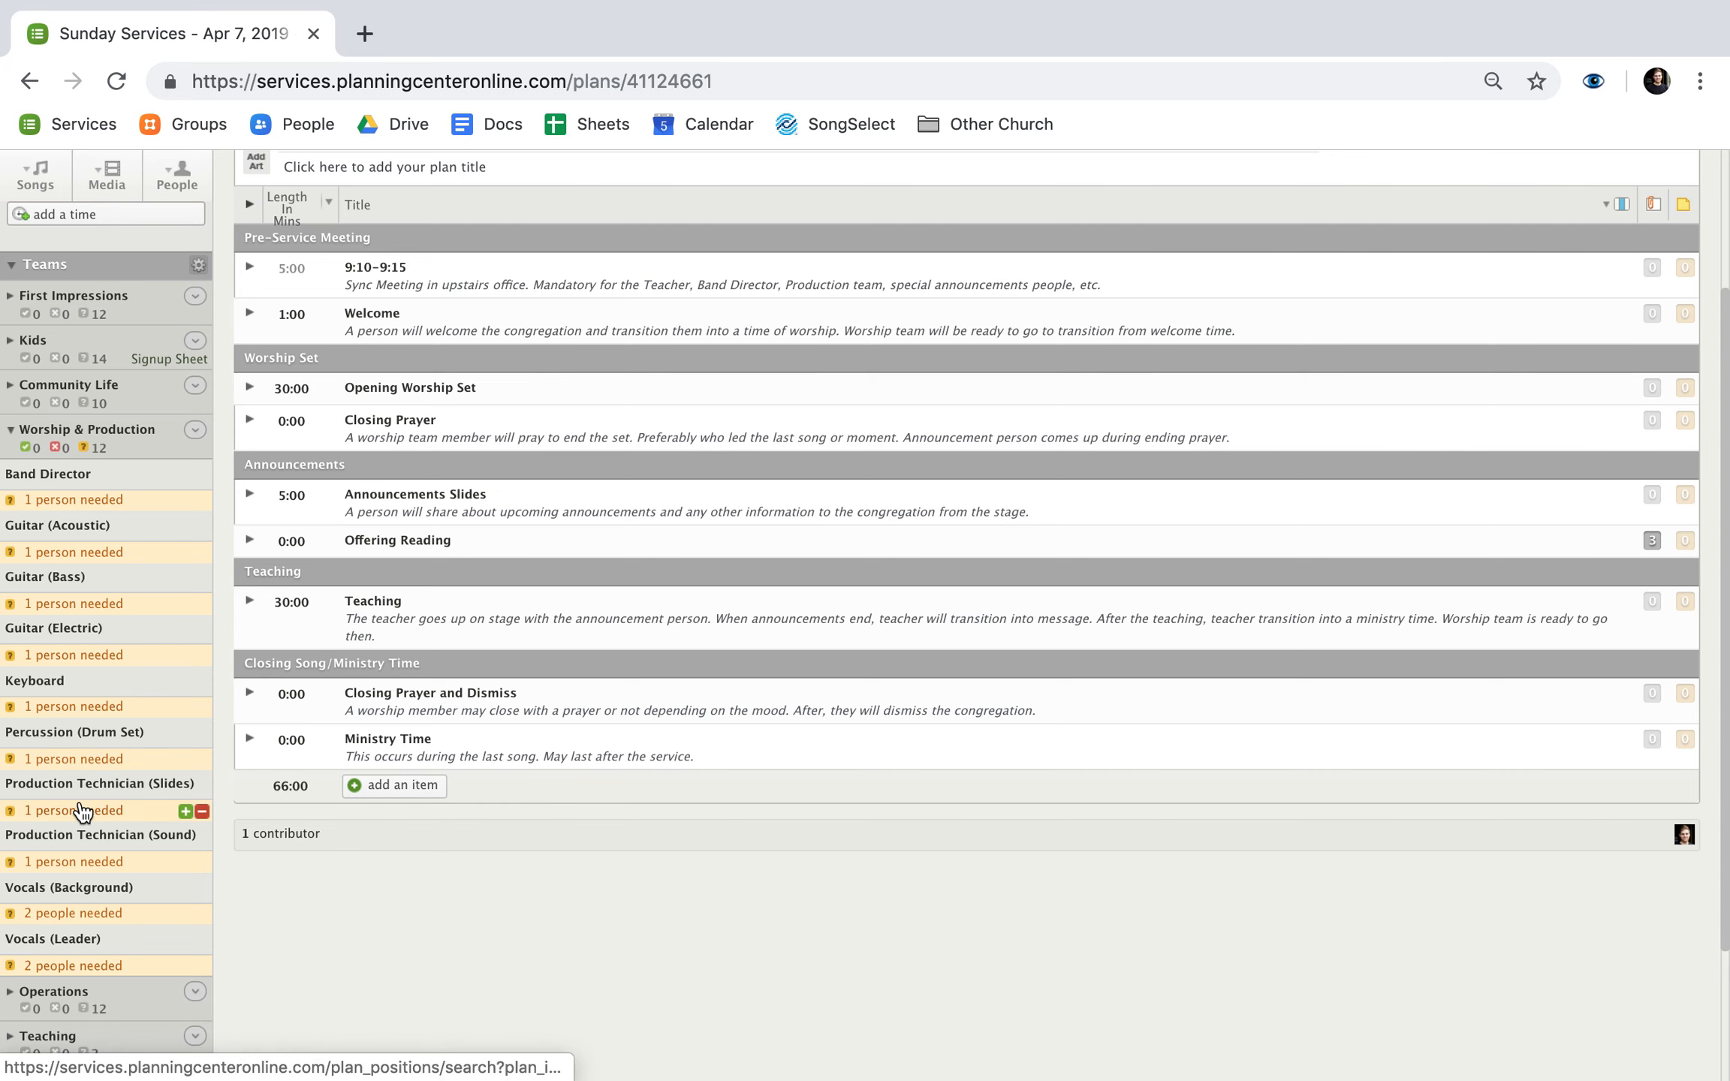
# - Go to the April 14, 2019 Sunday Services plan and review its Worship & Production team positions
pyautogui.scroll(3, 277, 531)
pyautogui.click(279, 277)
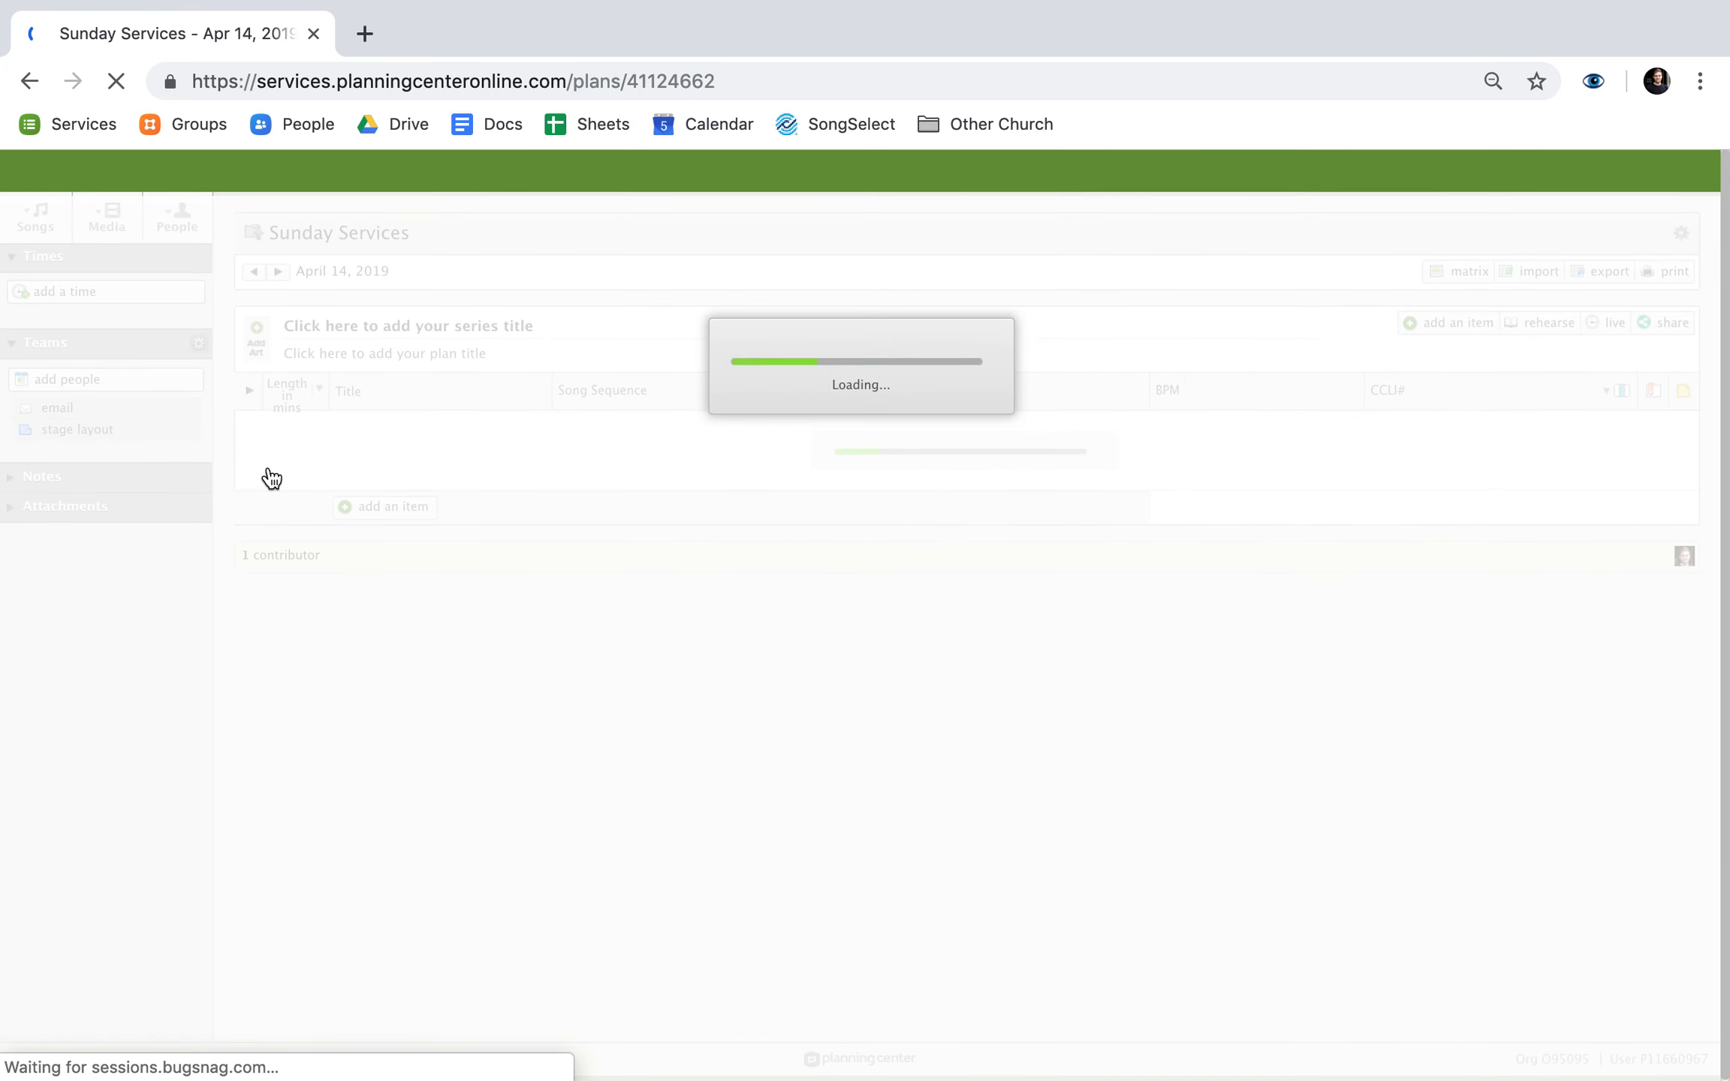
pyautogui.scroll(-5, 271, 481)
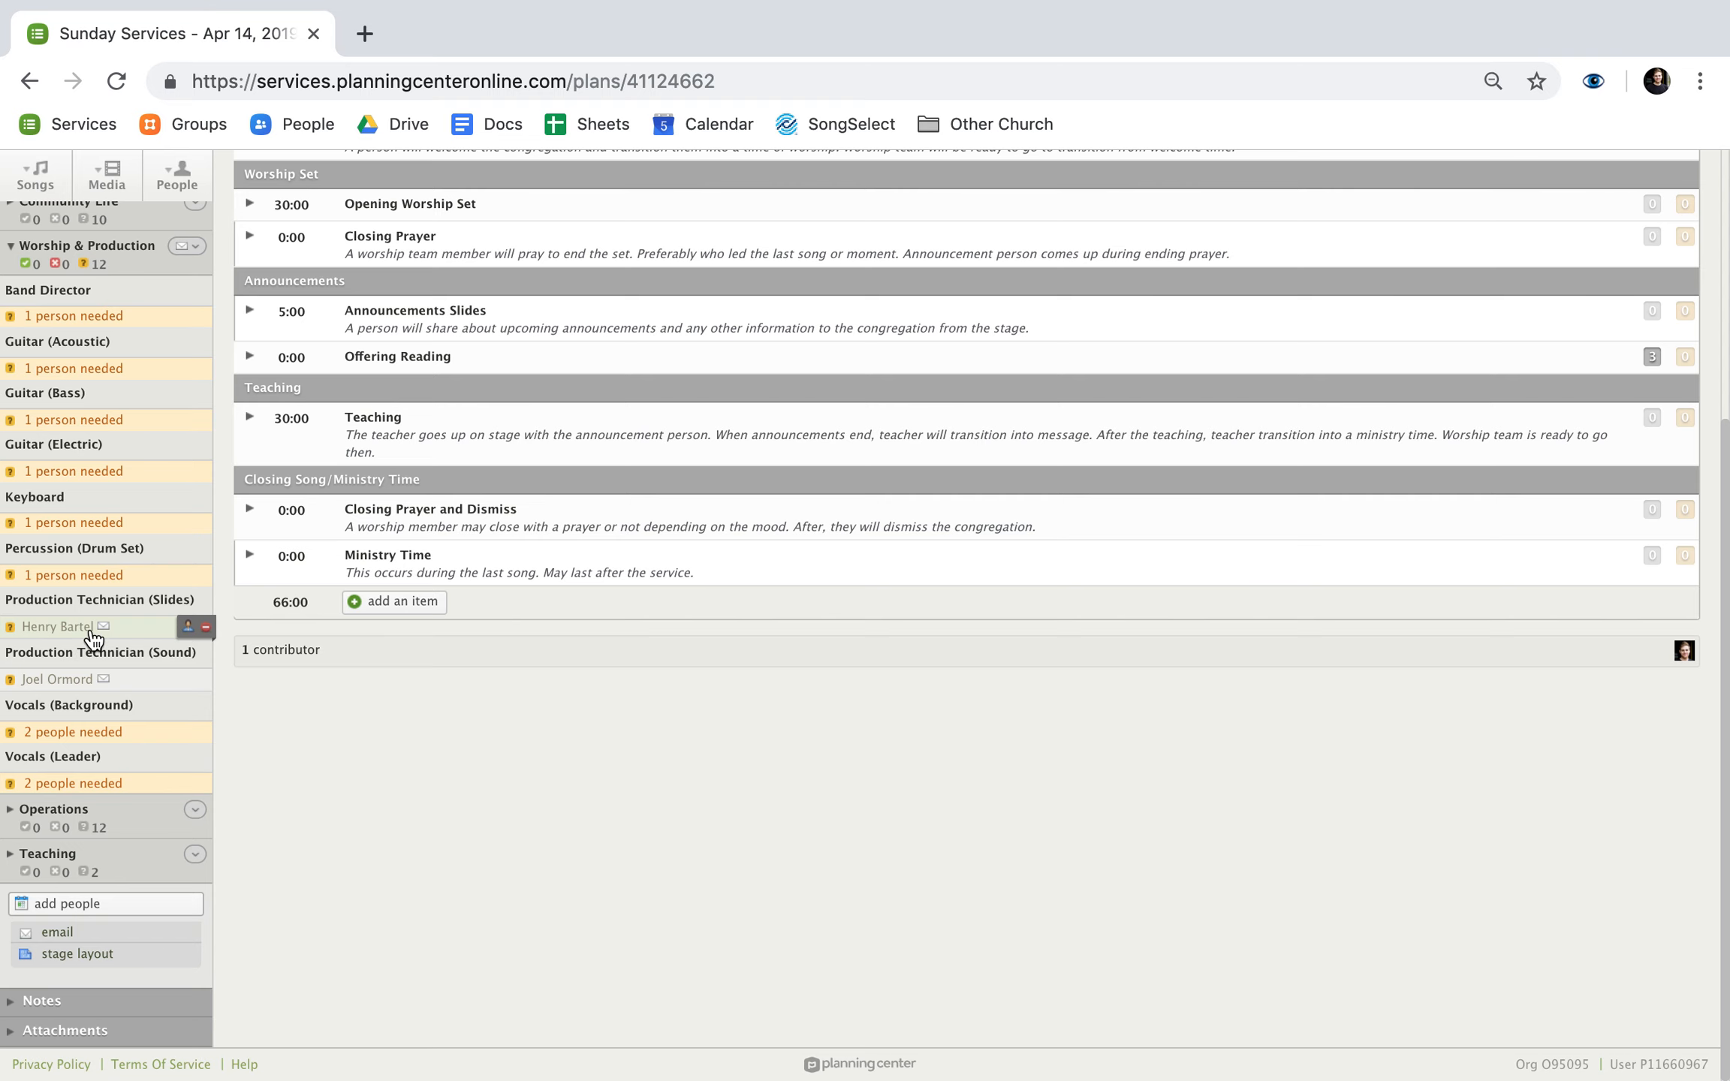
pyautogui.scroll(5, 93, 638)
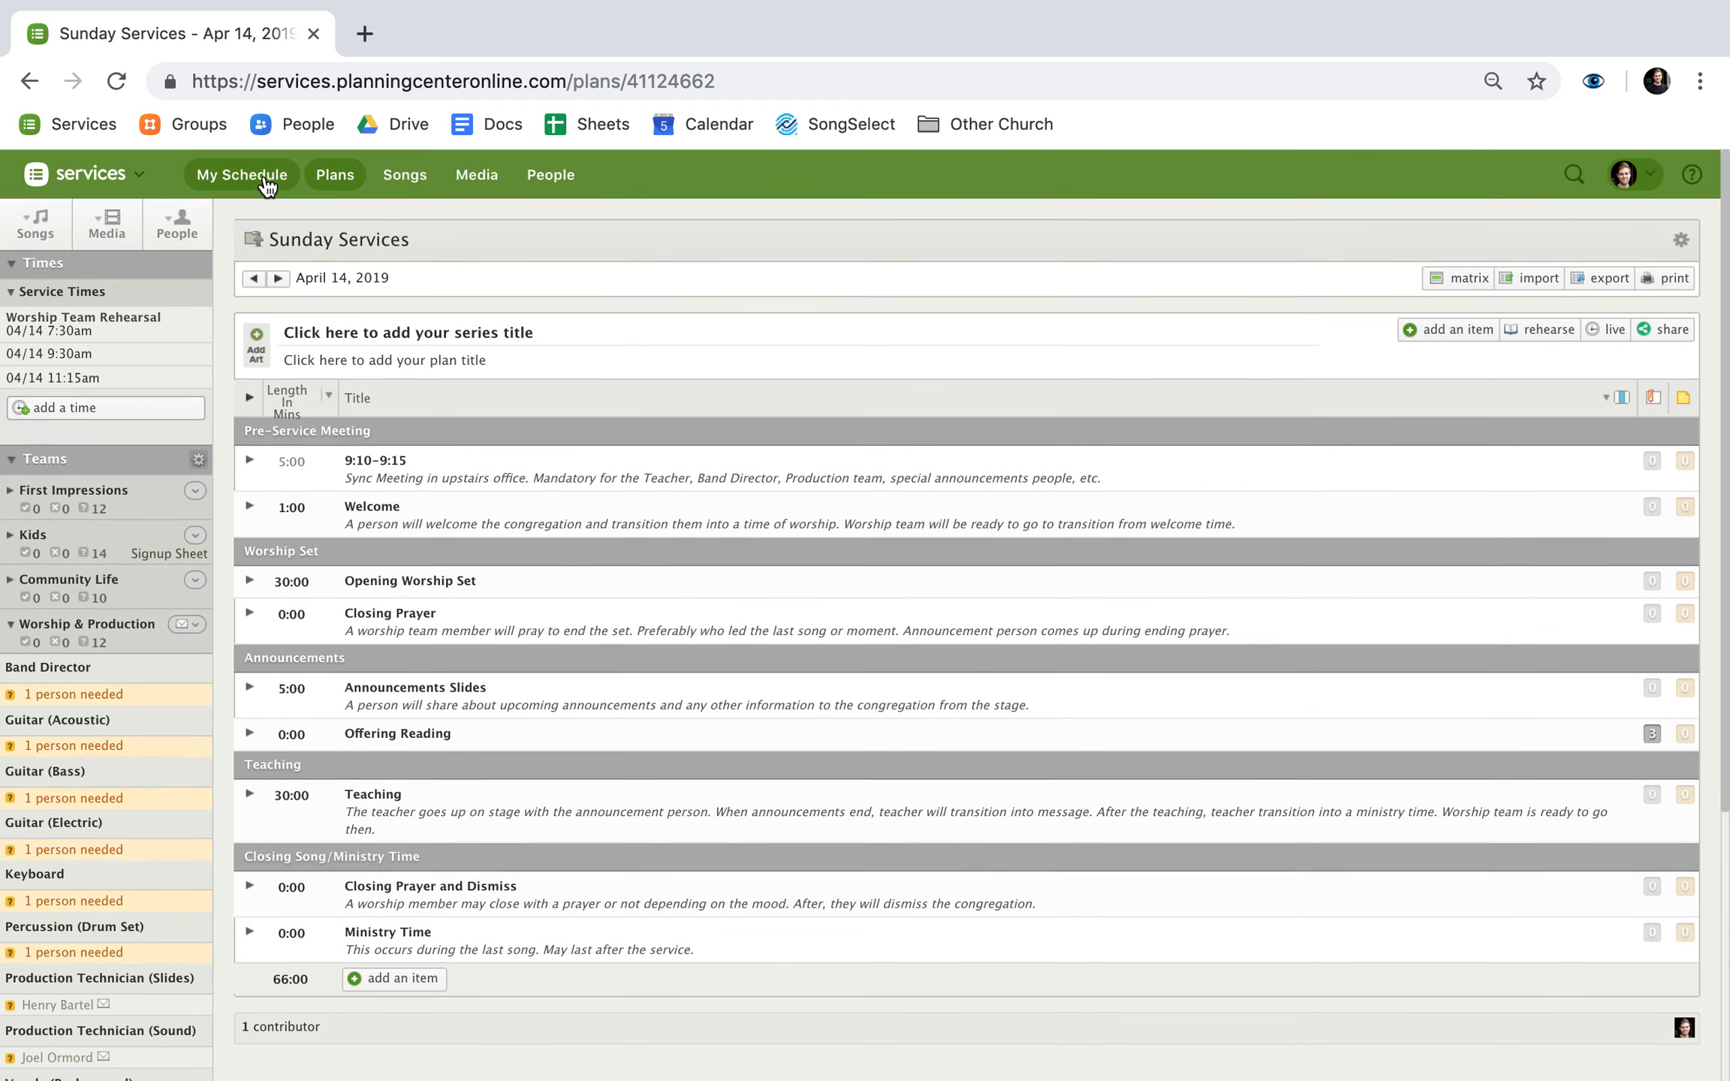
pyautogui.moveTo(343, 178)
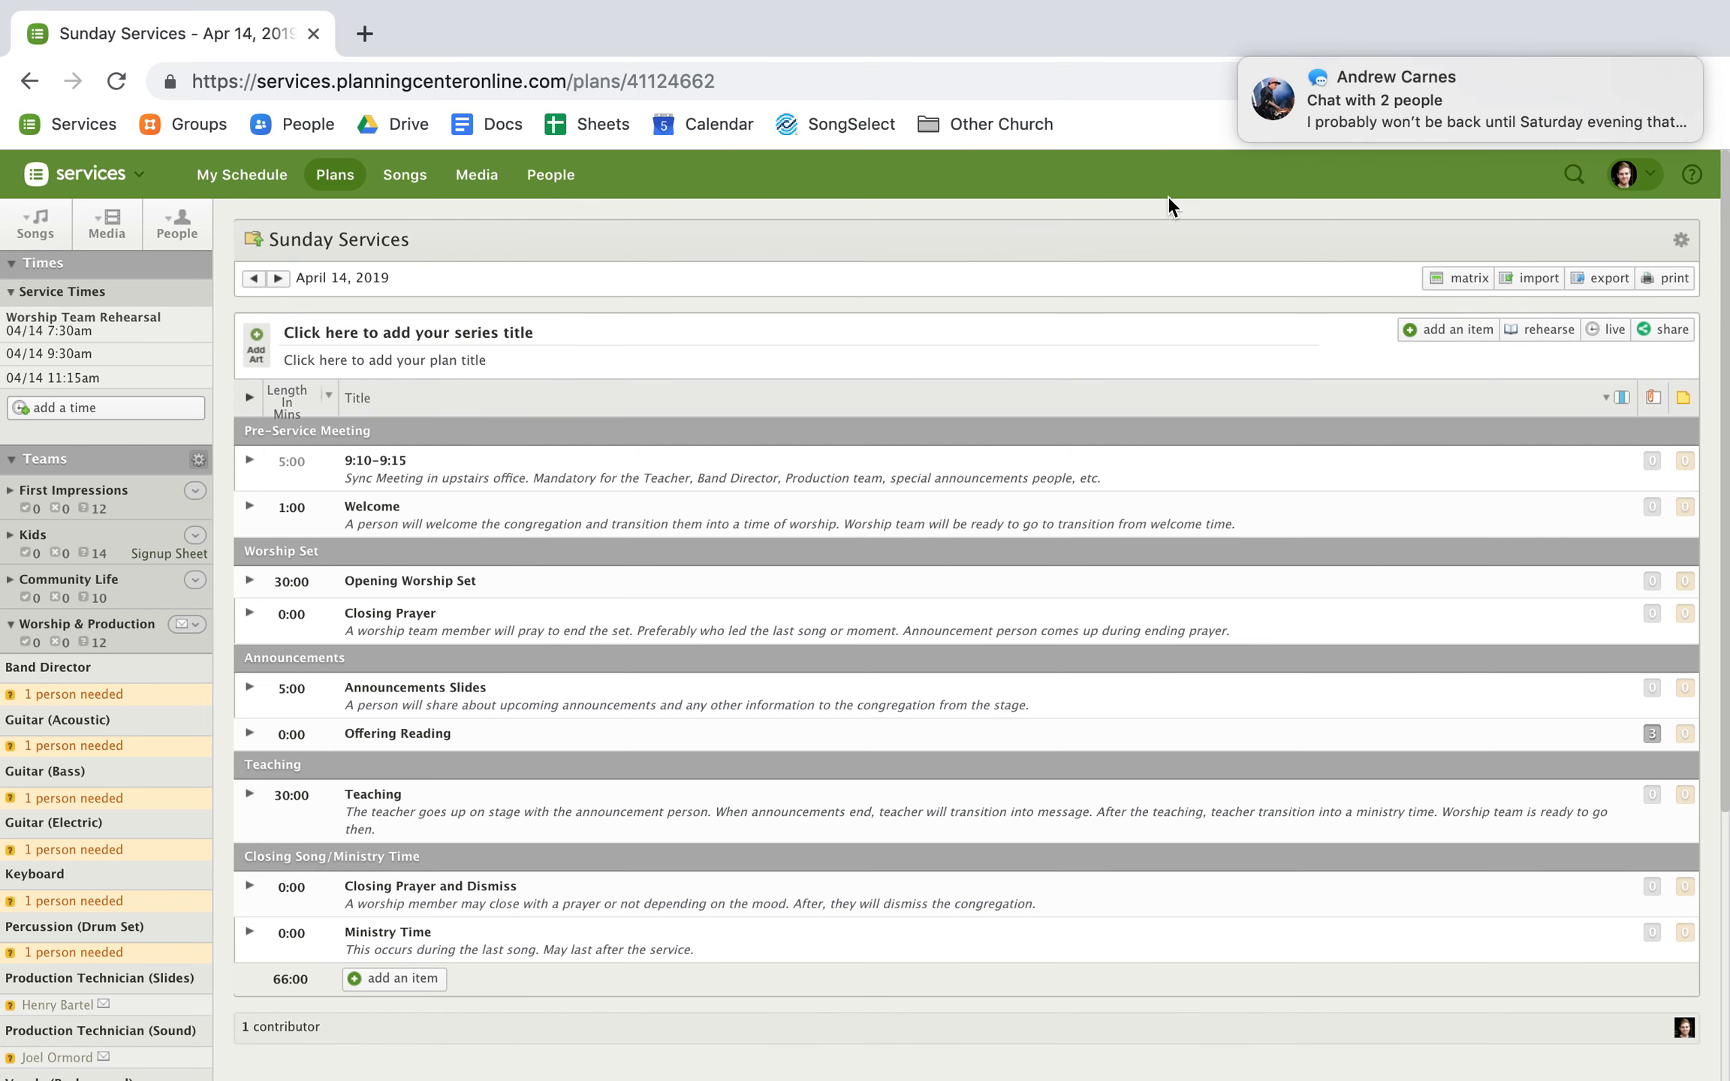
pyautogui.hscroll(-5, 1446, 111)
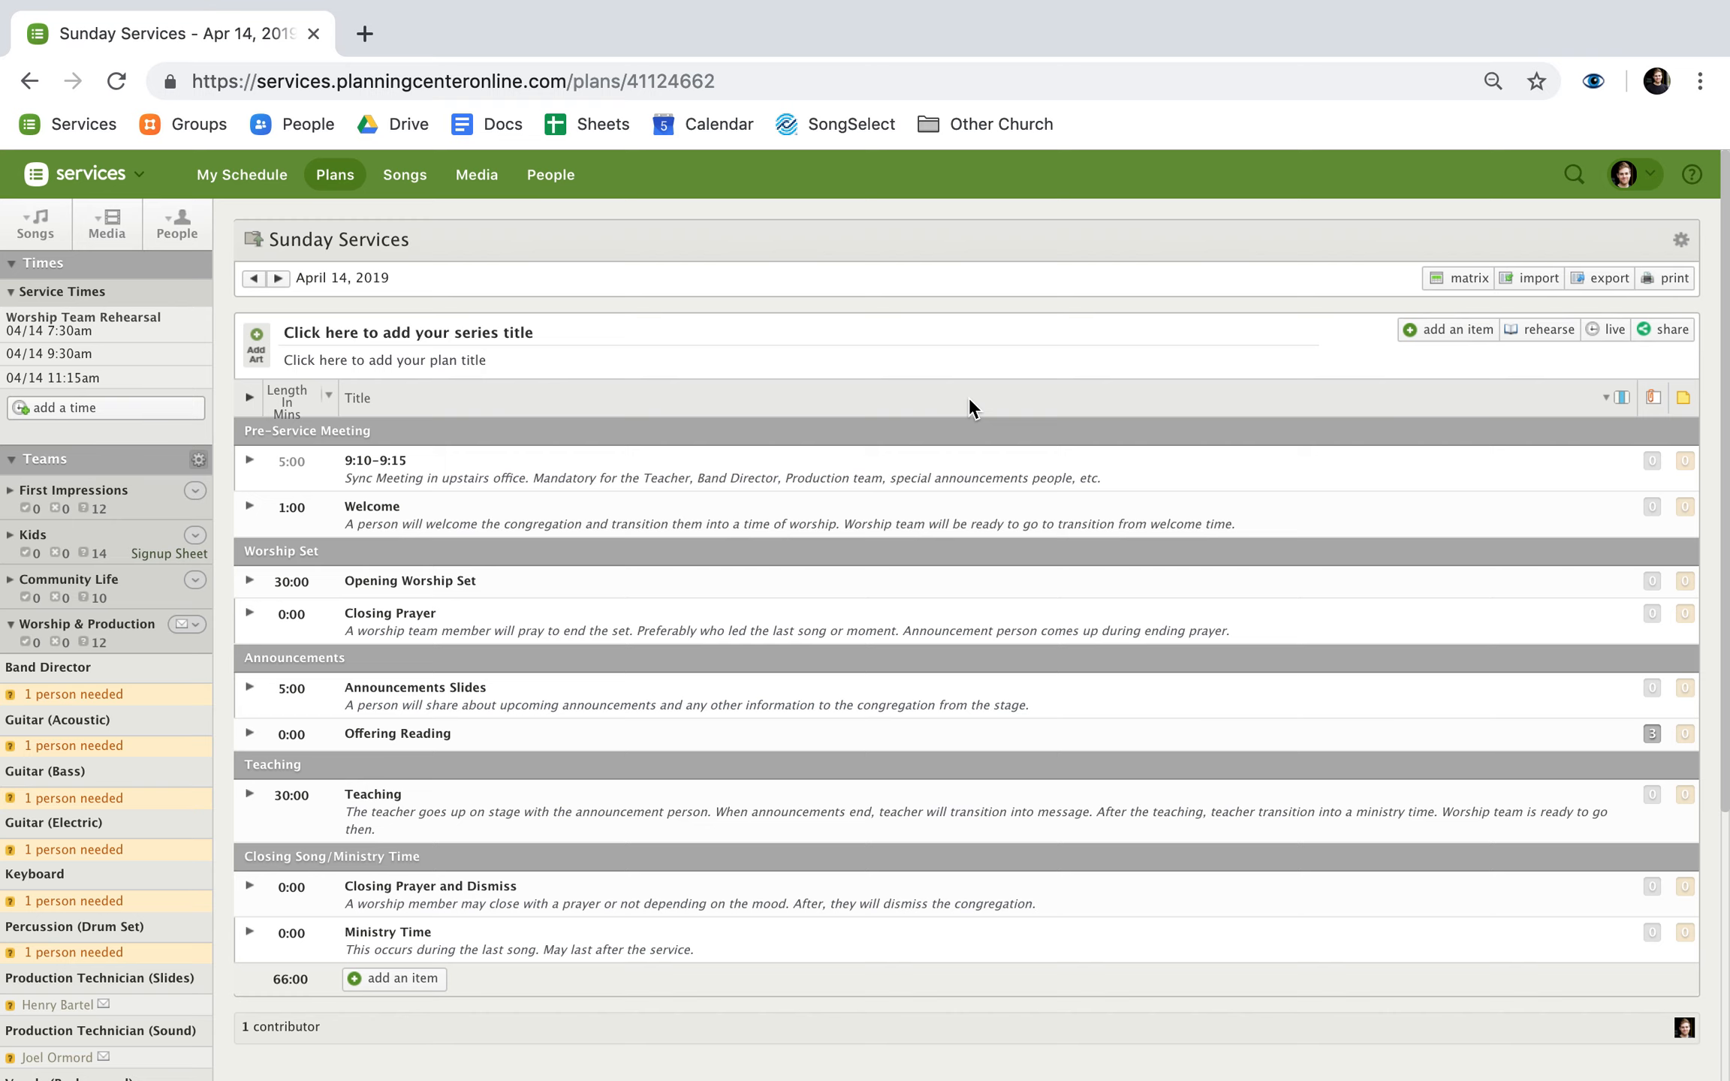
pyautogui.hotkey('ctrl', 'Left')
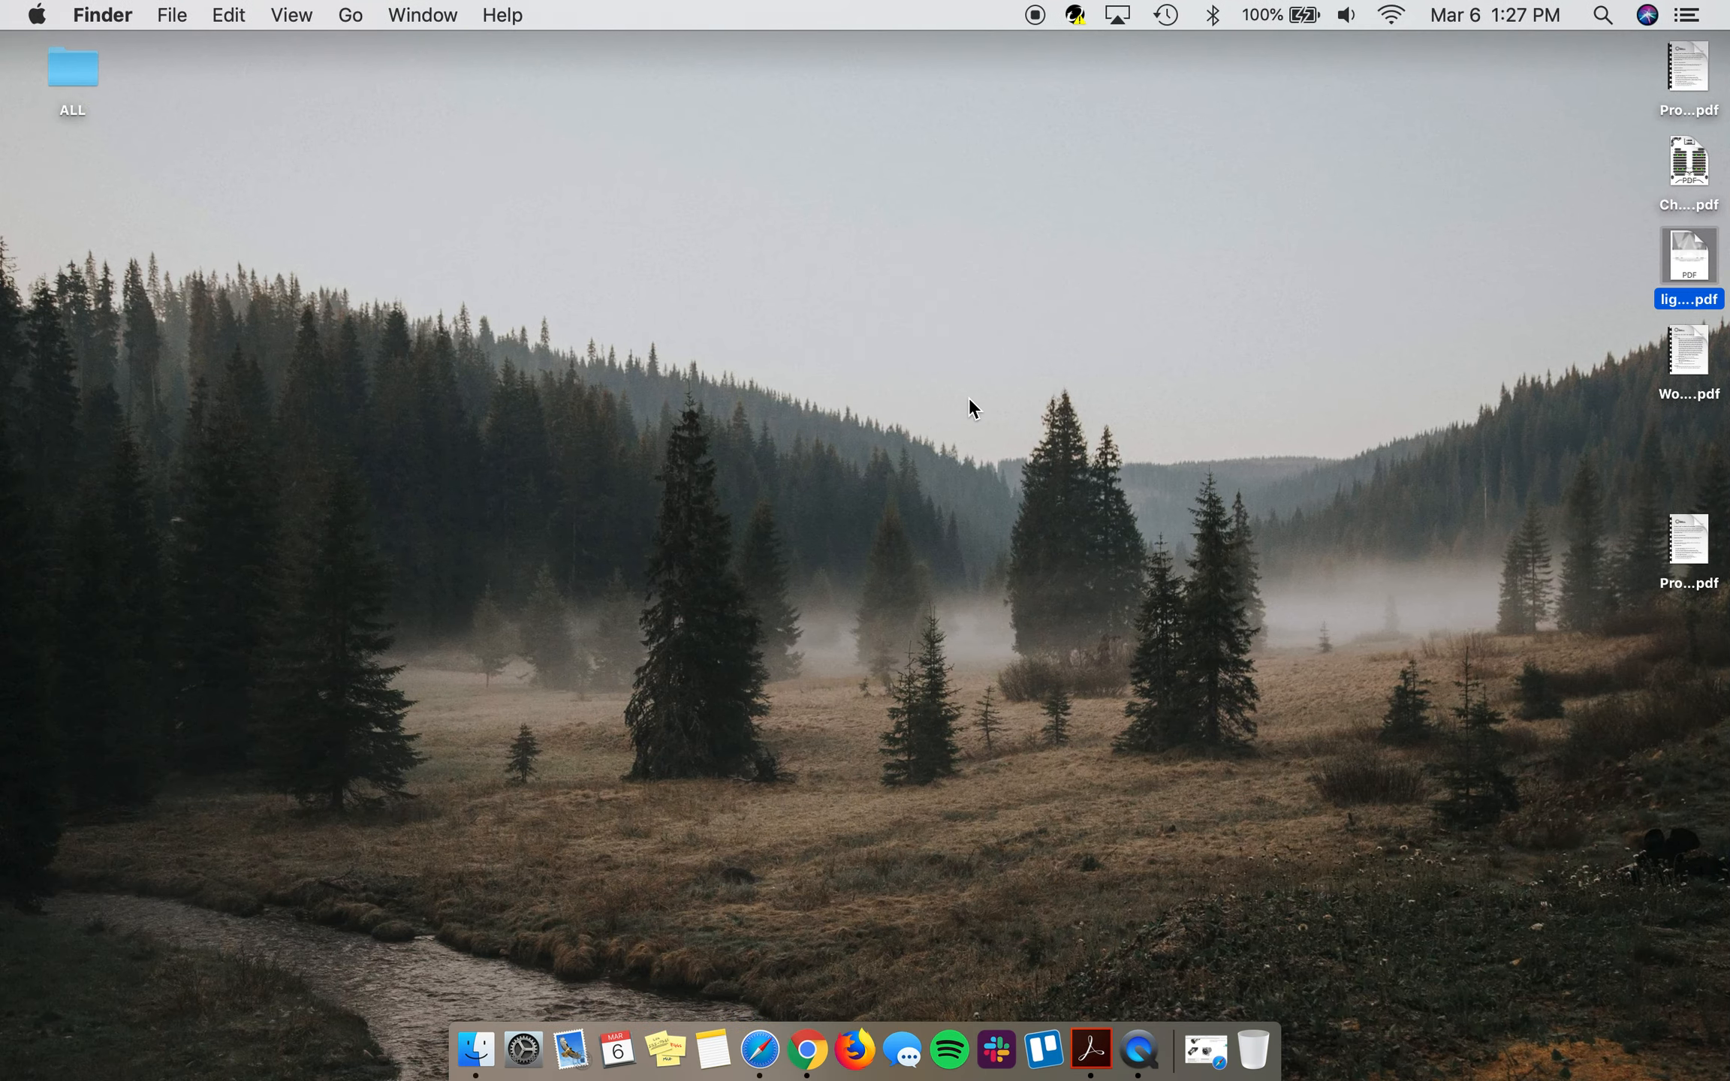
pyautogui.hotkey('ctrl', 'Right')
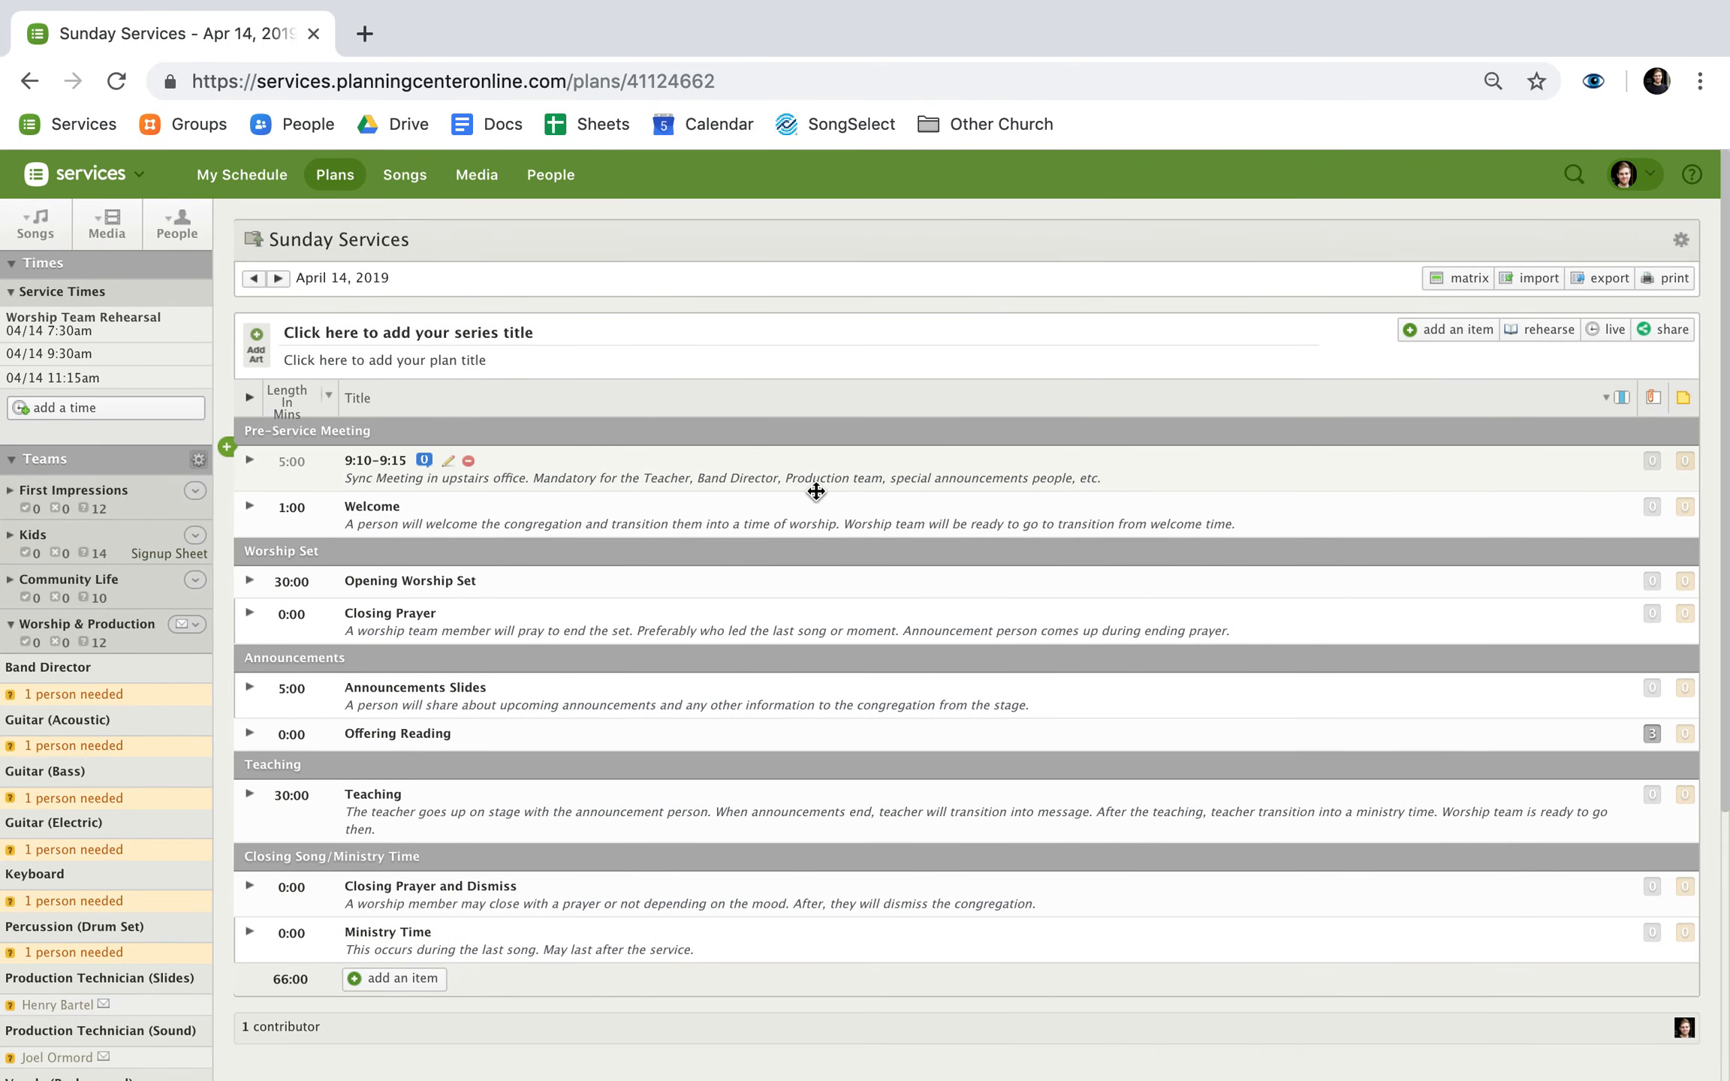
pyautogui.hotkey('ctrl', 'Left')
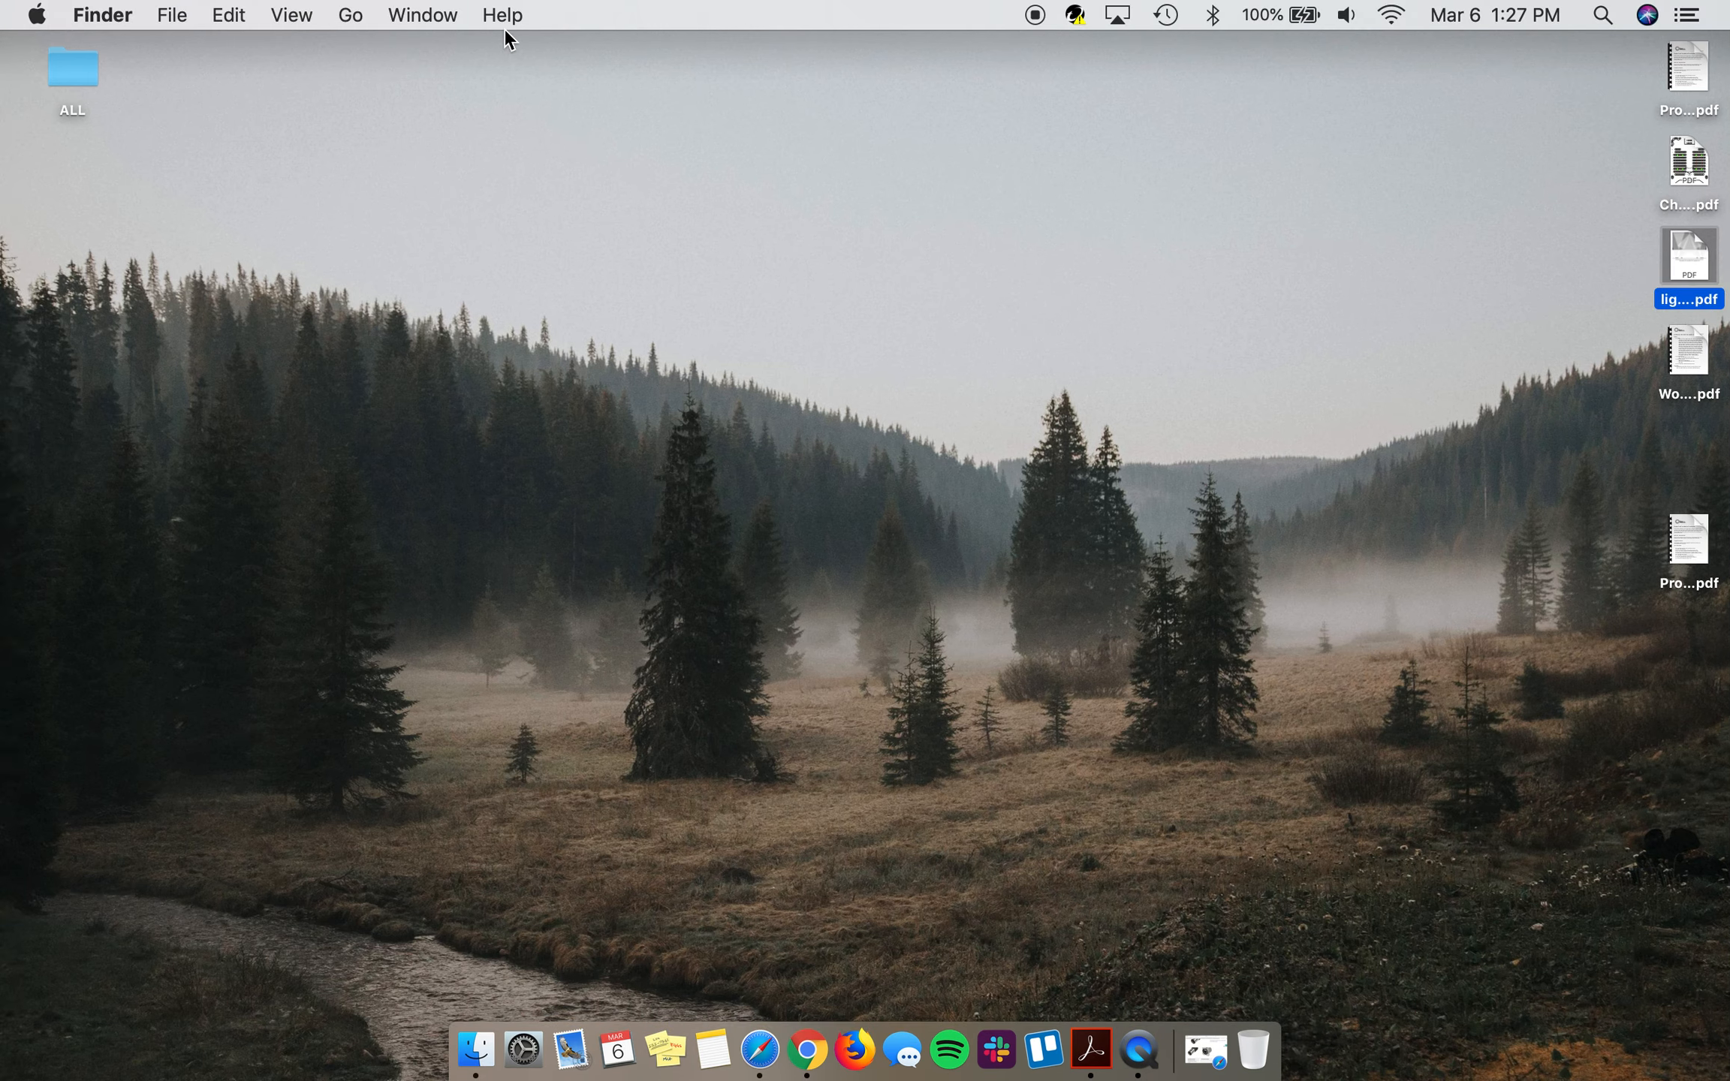